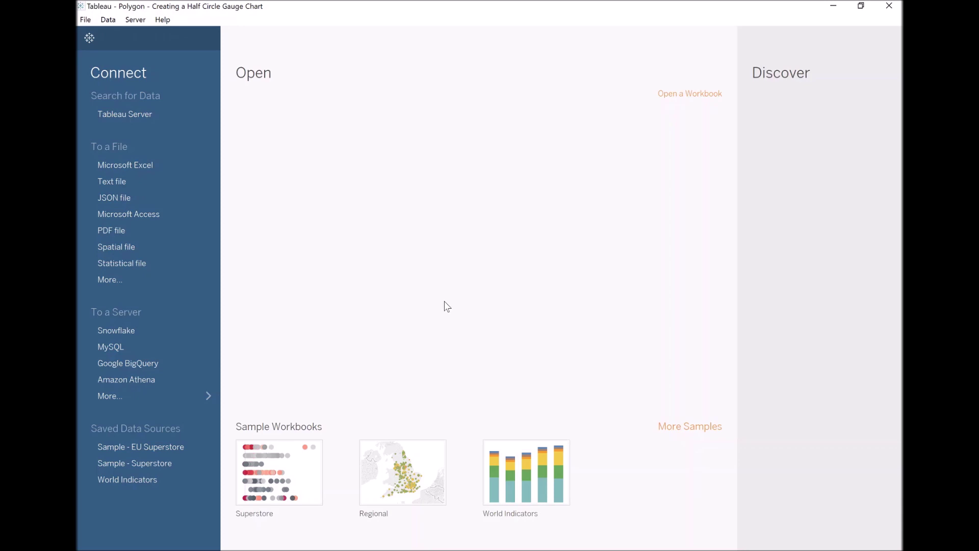
# Step: Connect the Superstore.xls Excel workbook and add its Orders table to the data source
pyautogui.click(135, 165)
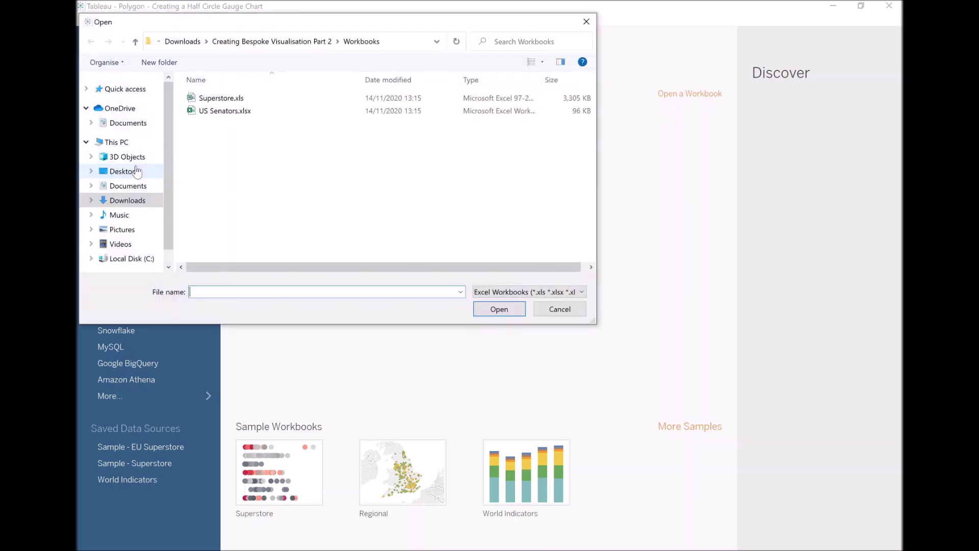
pyautogui.doubleClick(238, 102)
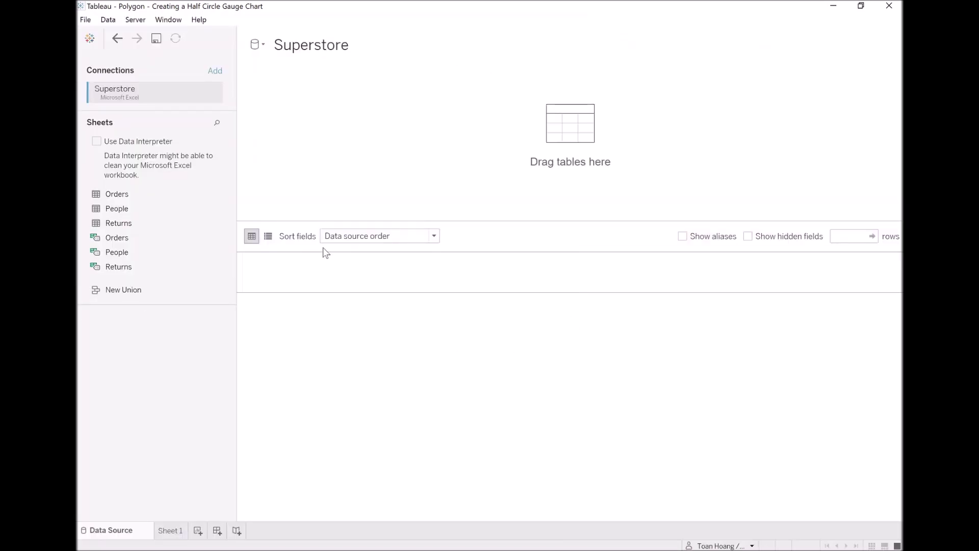
pyautogui.moveTo(164, 198); pyautogui.dragTo(413, 148)
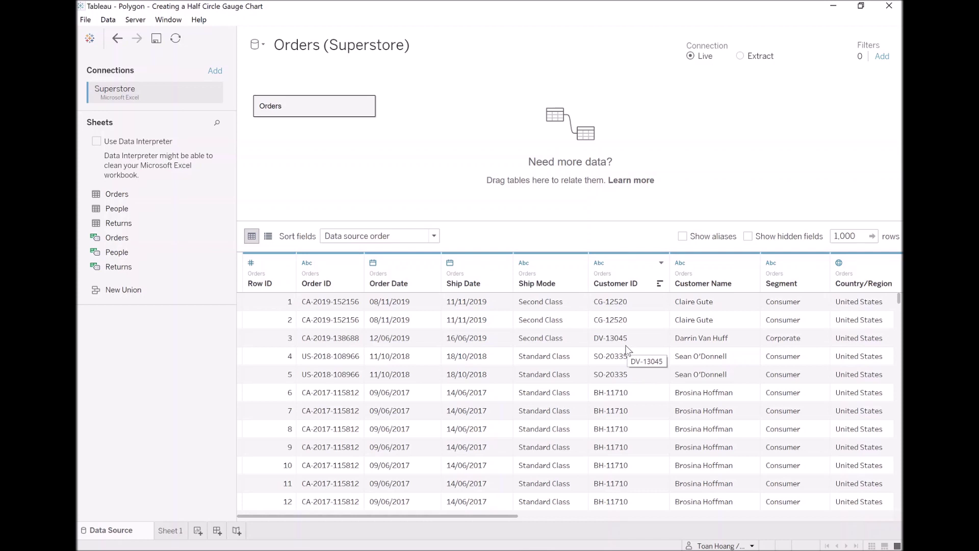
pyautogui.doubleClick(318, 106)
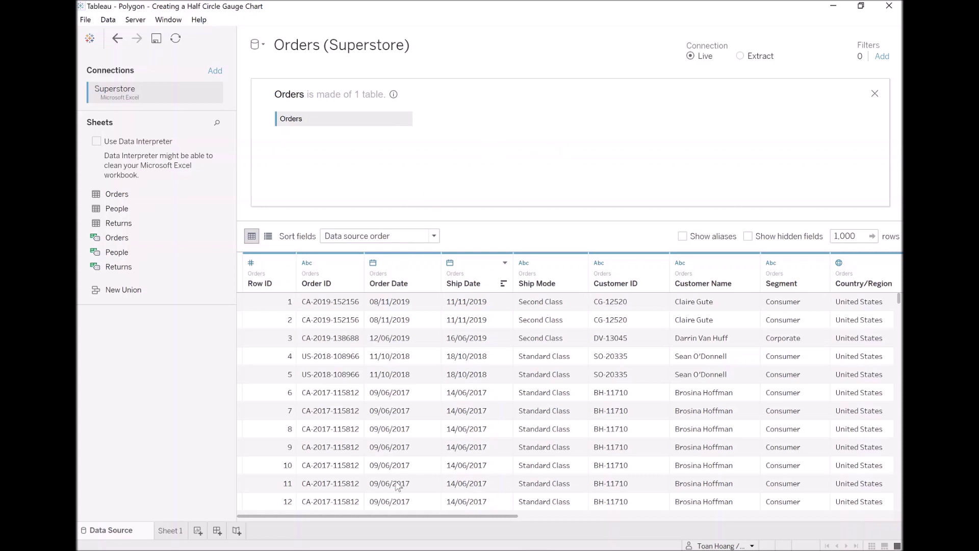
# Step: In the blank workbook, enter a Type column: two Background rows, then two Foreground rows
pyautogui.moveTo(332, 546)
pyautogui.click(329, 540)
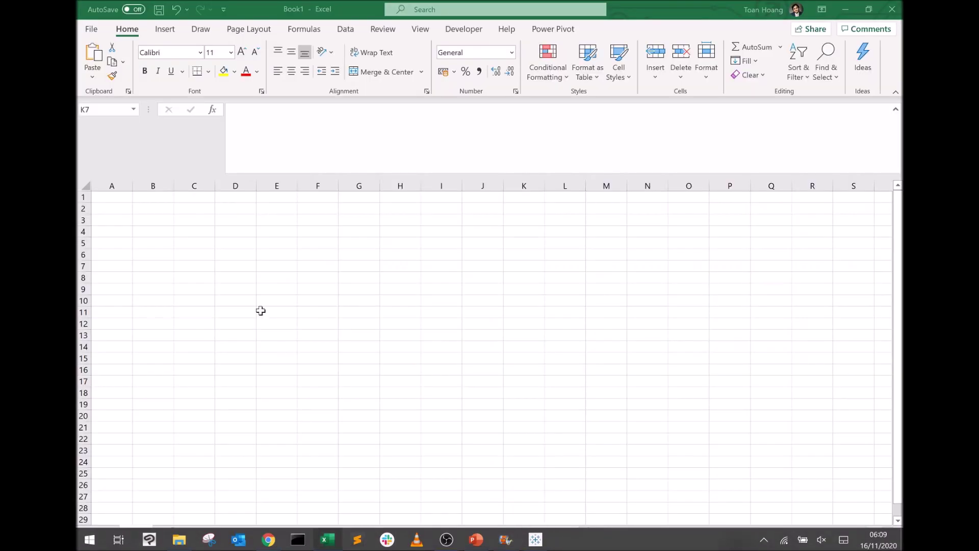
pyautogui.click(158, 209)
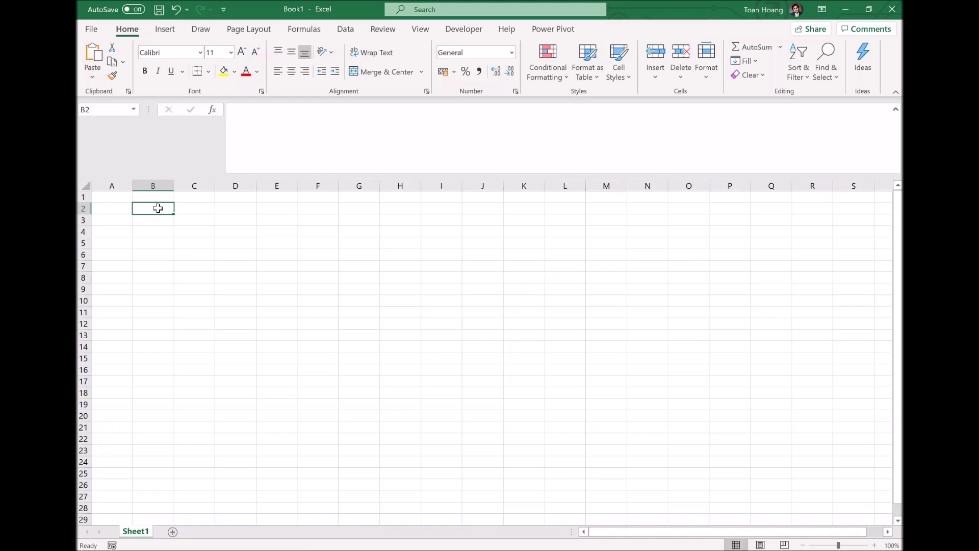
pyautogui.write('Type')
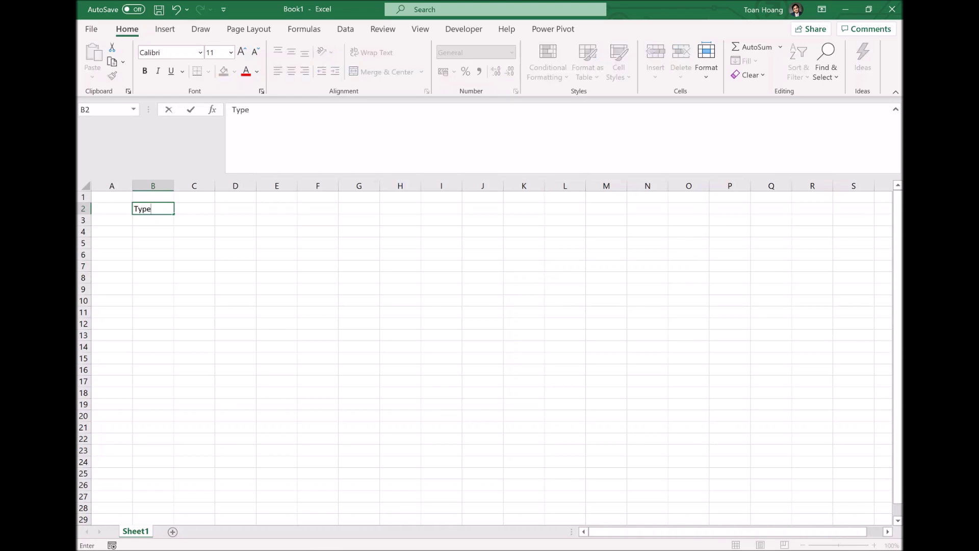
pyautogui.press('Return')
pyautogui.write('Backg')
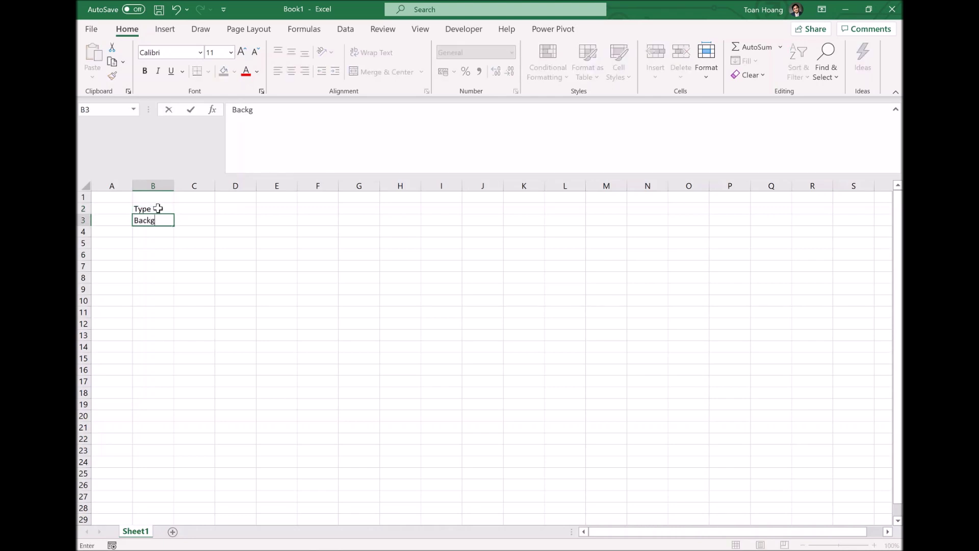
pyautogui.write('round')
pyautogui.press('Return')
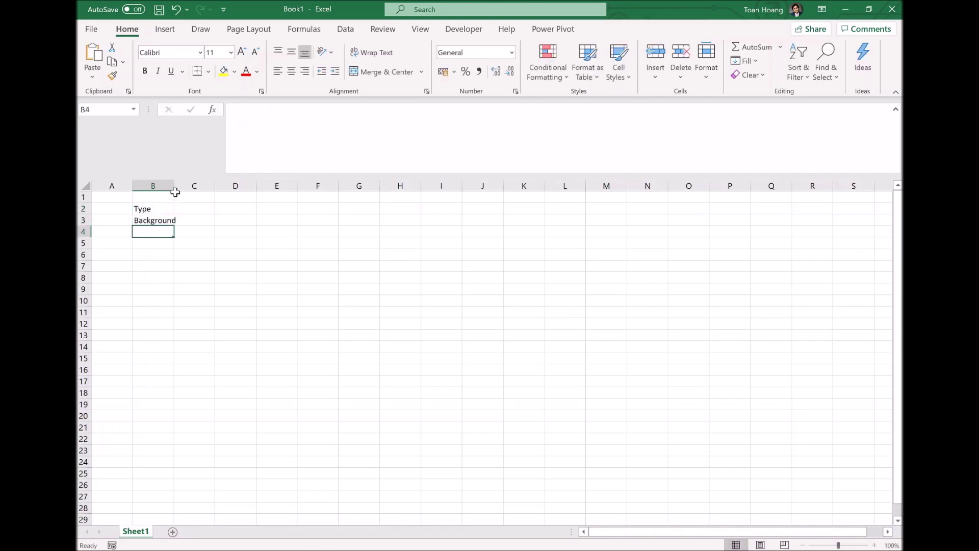
pyautogui.moveTo(173, 184); pyautogui.dragTo(172, 184)
pyautogui.doubleClick(172, 185)
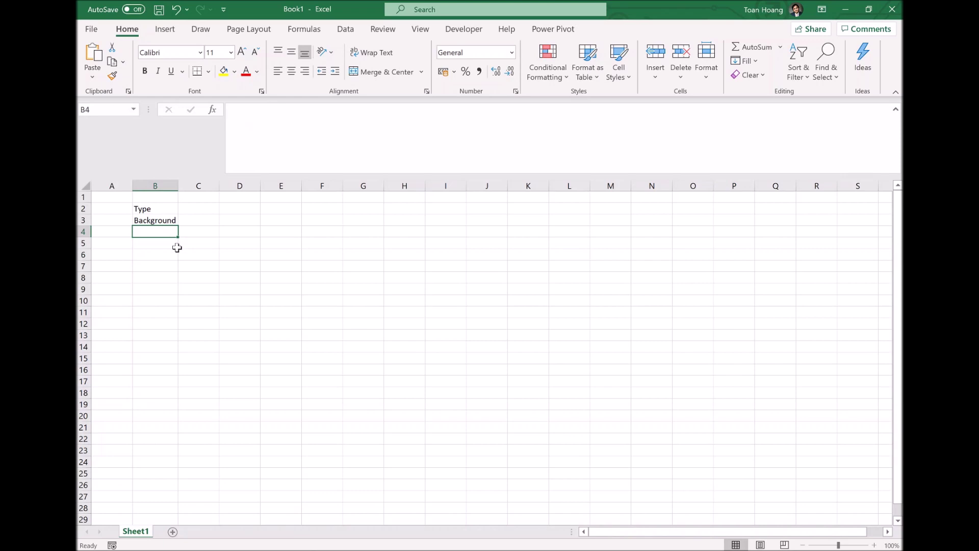
pyautogui.write('Background')
pyautogui.press('Return')
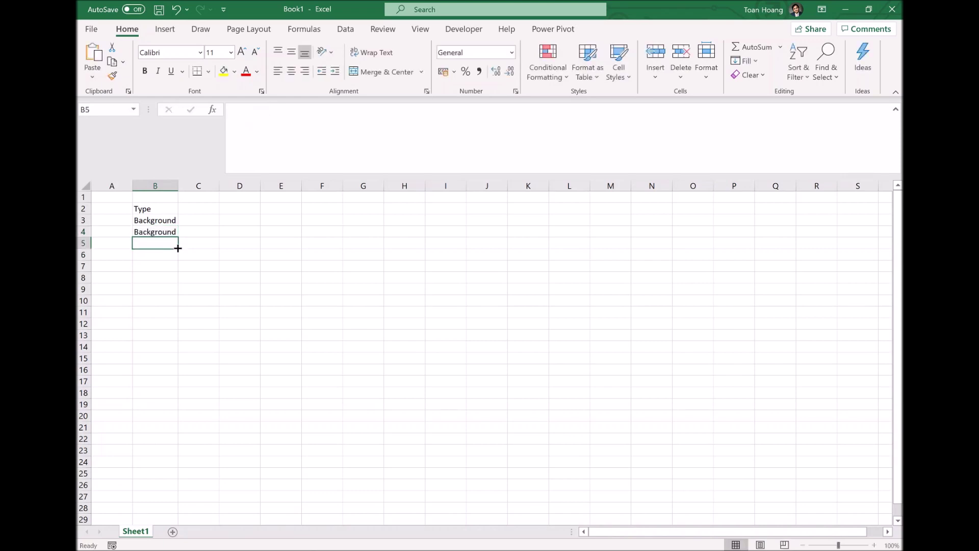
pyautogui.write('Fore')
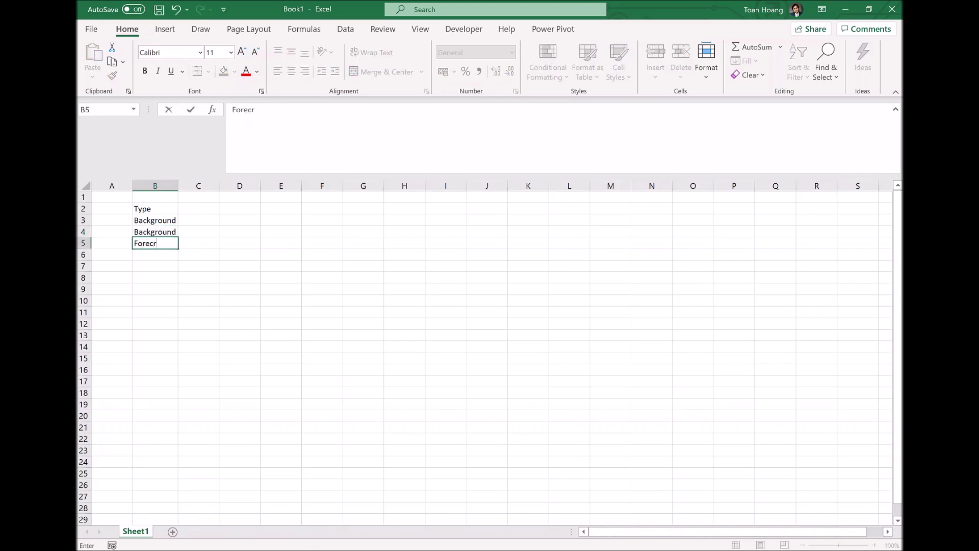
pyautogui.write('ground')
pyautogui.press('Return')
pyautogui.write('Fore')
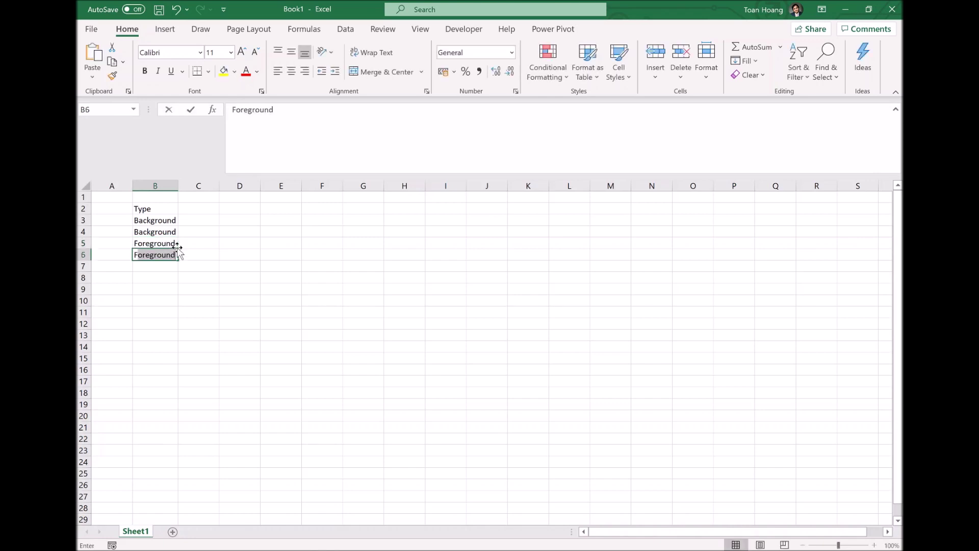
pyautogui.press('Return')
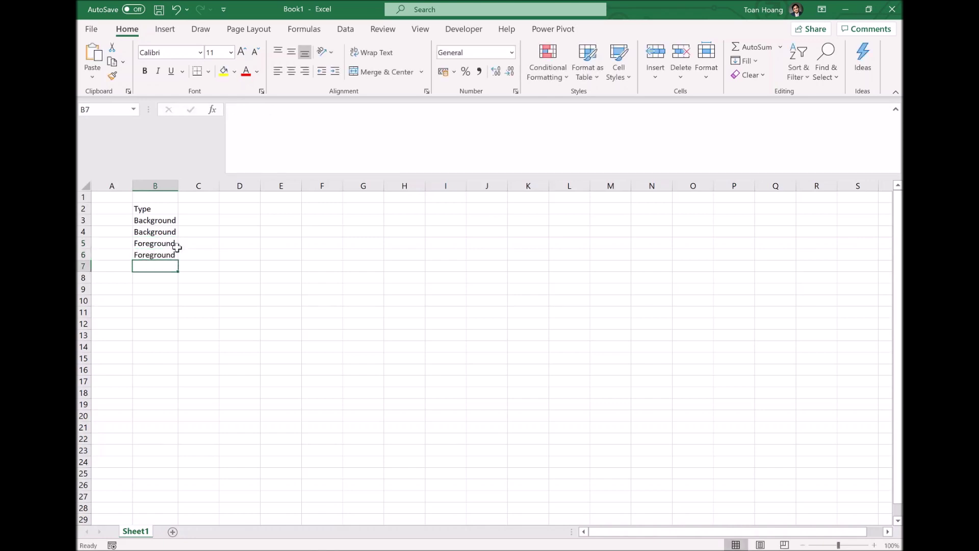
pyautogui.press('Up')
pyautogui.press('Up')
pyautogui.press('Up')
pyautogui.press('Up')
pyautogui.press('Up')
# Step: Add a Path column beside it with the values 362, 1, 362, 1
pyautogui.press('Right')
pyautogui.write('Path')
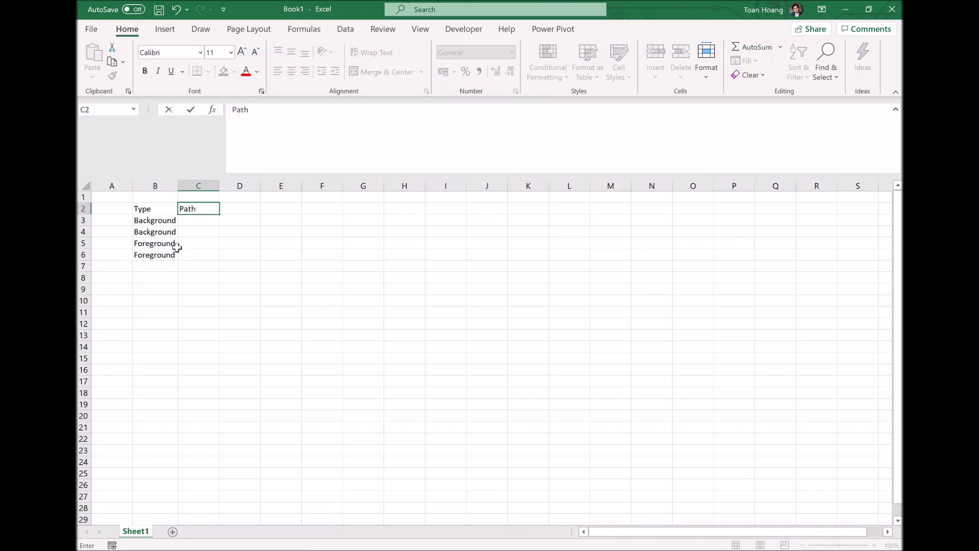
pyautogui.press('Return')
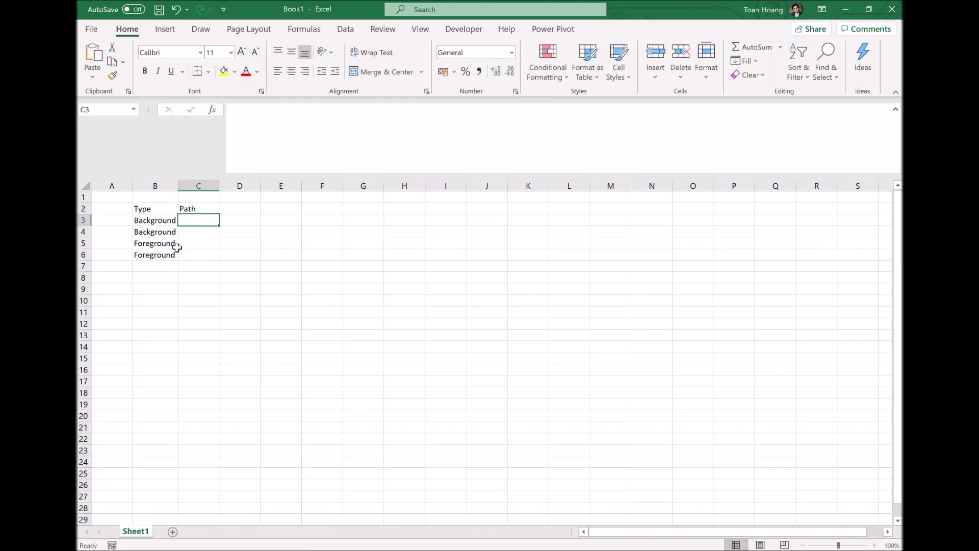
pyautogui.write('363')
pyautogui.press('Return')
pyautogui.press('Up')
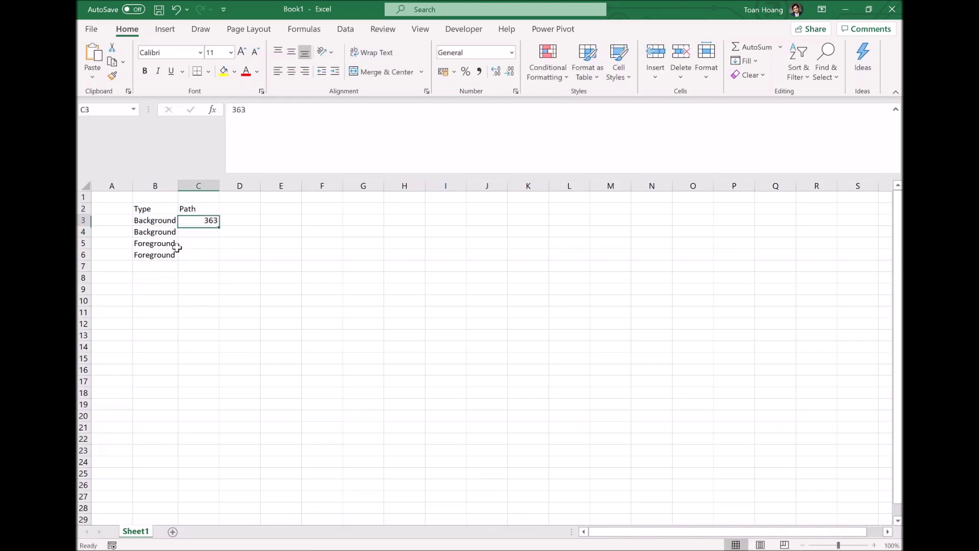
pyautogui.write('362')
pyautogui.press('Return')
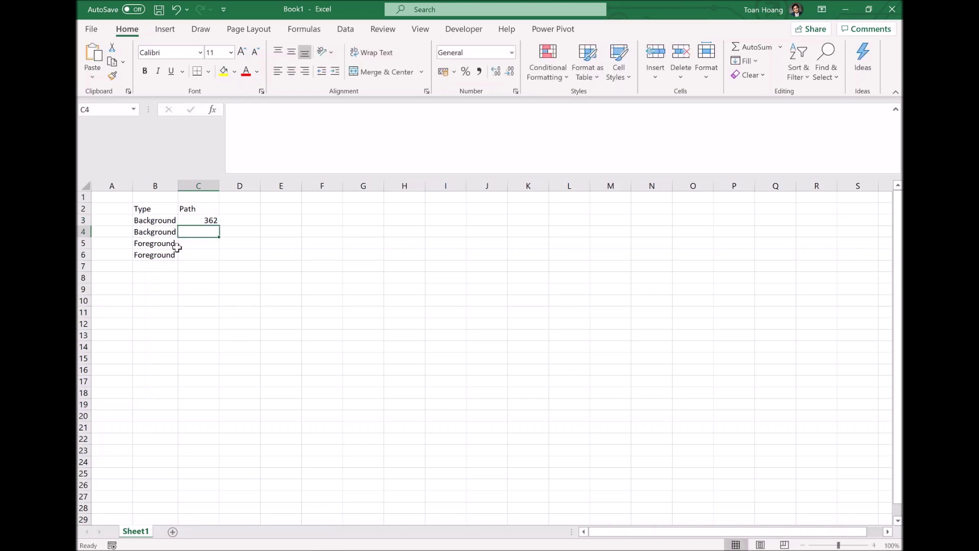
pyautogui.write('1')
pyautogui.press('Return')
pyautogui.write('362')
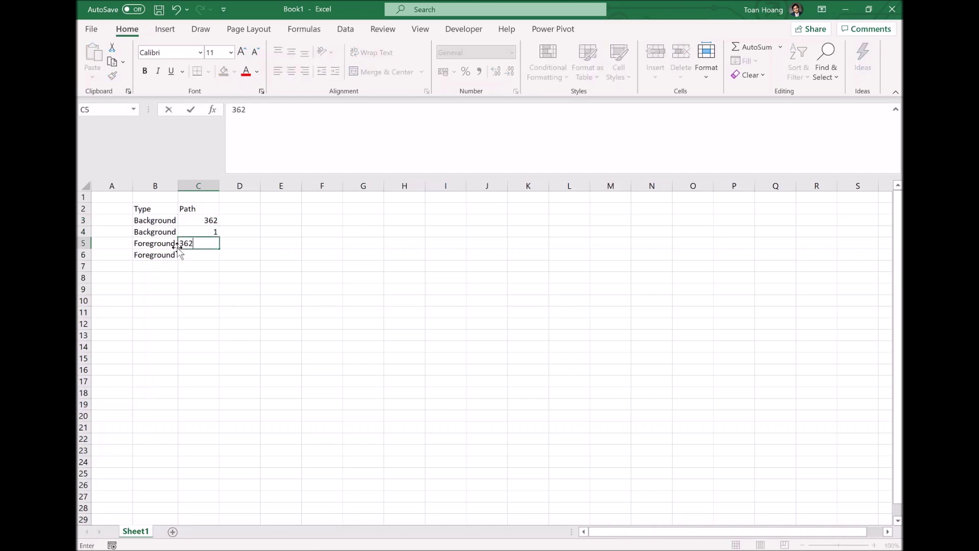
pyautogui.press('Return')
pyautogui.write('1')
pyautogui.press('Tab')
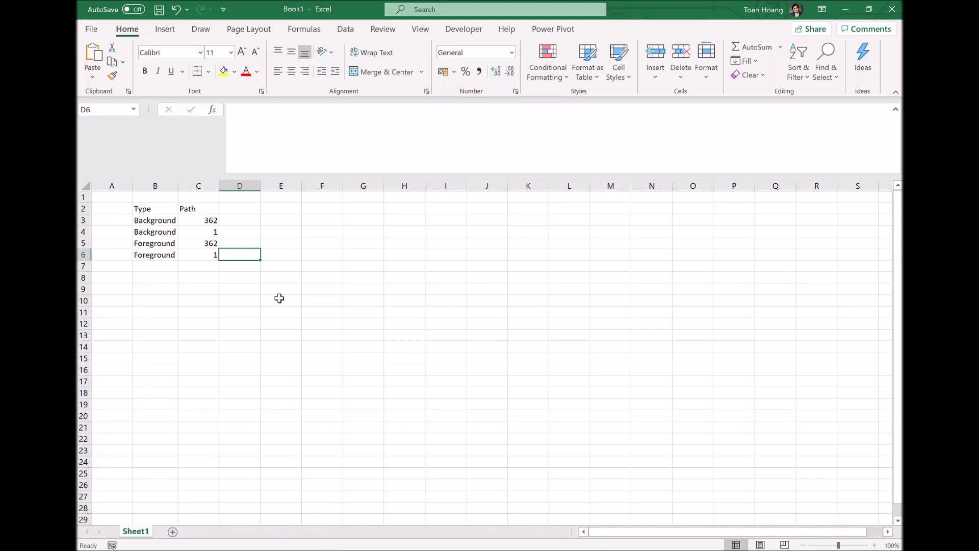
# Step: Copy the B2:C6 table and return to Tableau
pyautogui.press('Left')
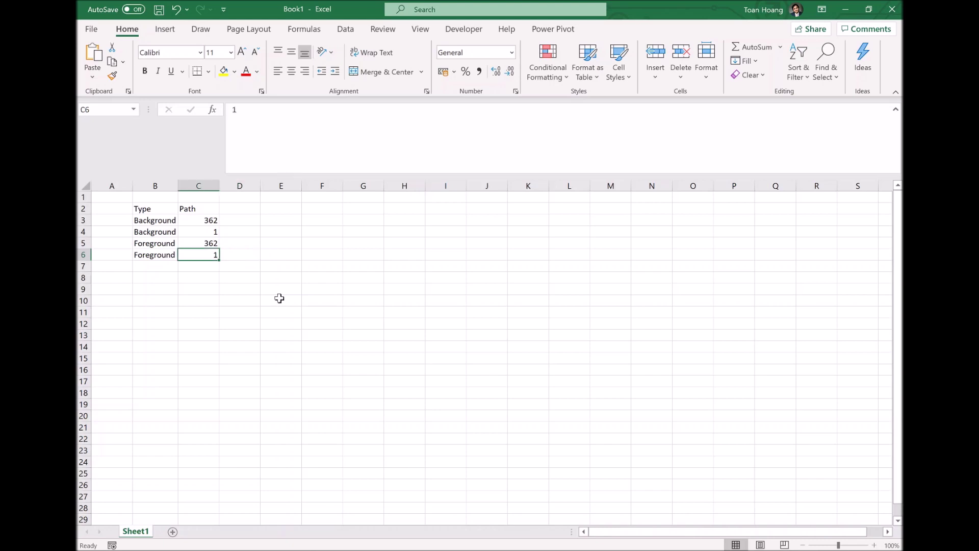
pyautogui.hotkey('shift', 'Up')
pyautogui.hotkey('shift', 'Up')
pyautogui.hotkey('shift', 'Up')
pyautogui.hotkey('shift', 'Up')
pyautogui.hotkey('shift', 'Left')
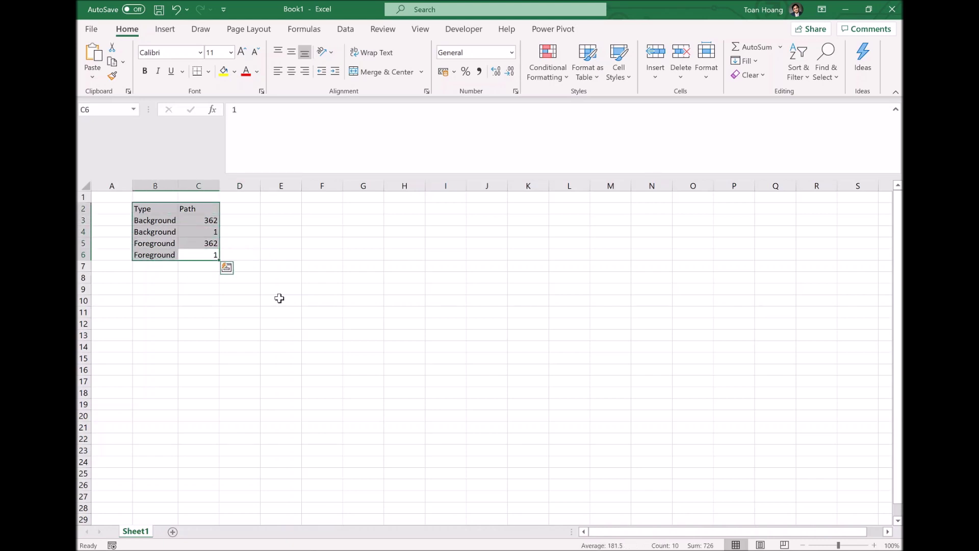
pyautogui.hotkey('ctrl', 'c')
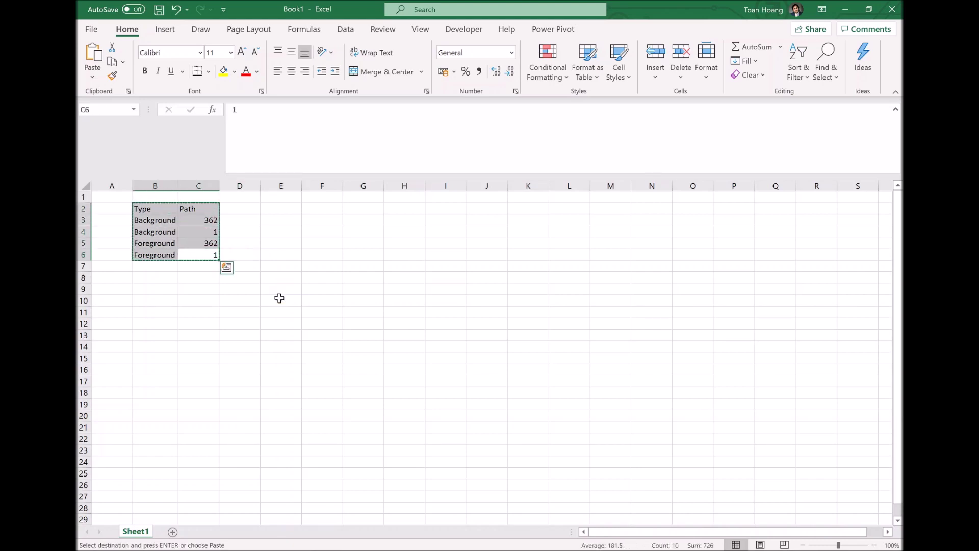
pyautogui.moveTo(327, 546)
pyautogui.click(536, 539)
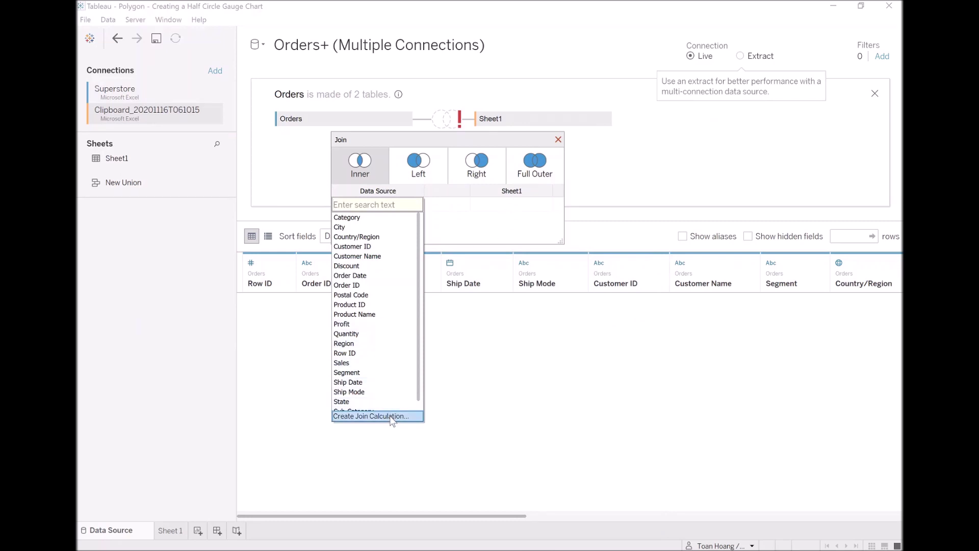
# Step: Join Orders and Sheet1 on join calculations of 1 on both sides
pyautogui.click(391, 417)
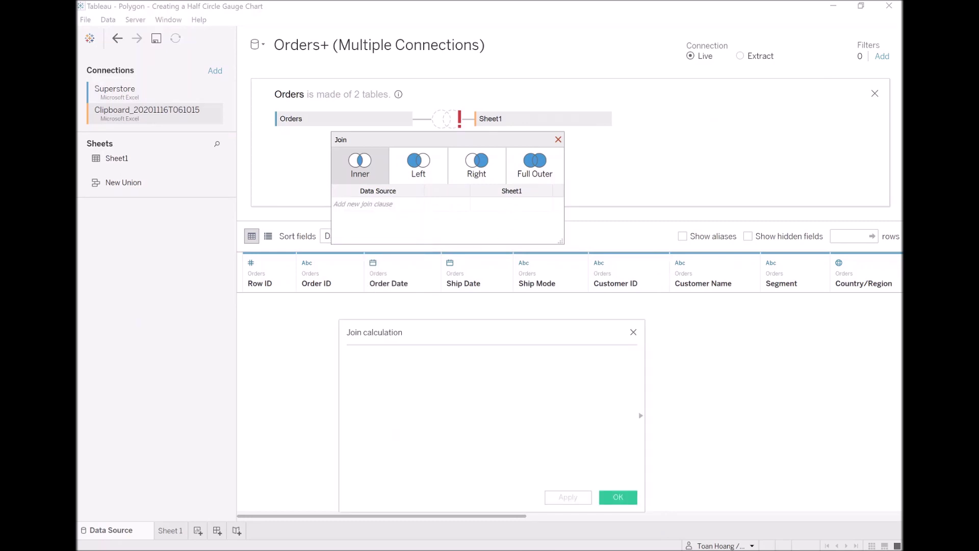
pyautogui.write('1')
pyautogui.click(618, 497)
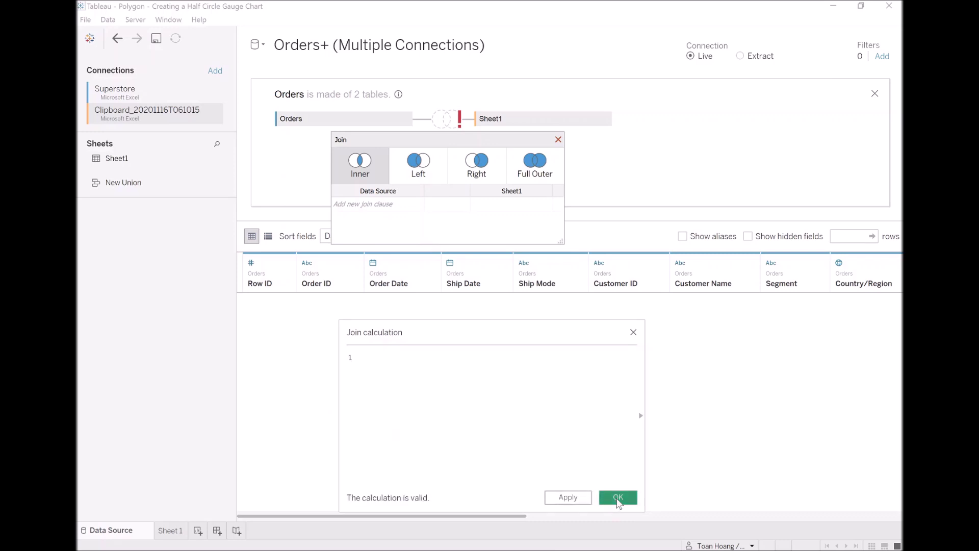
pyautogui.click(523, 204)
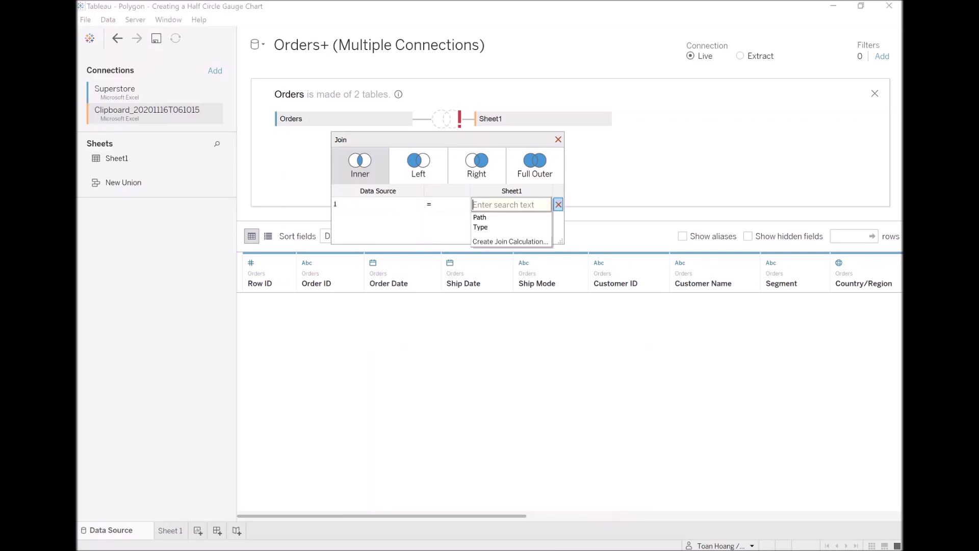
pyautogui.click(510, 239)
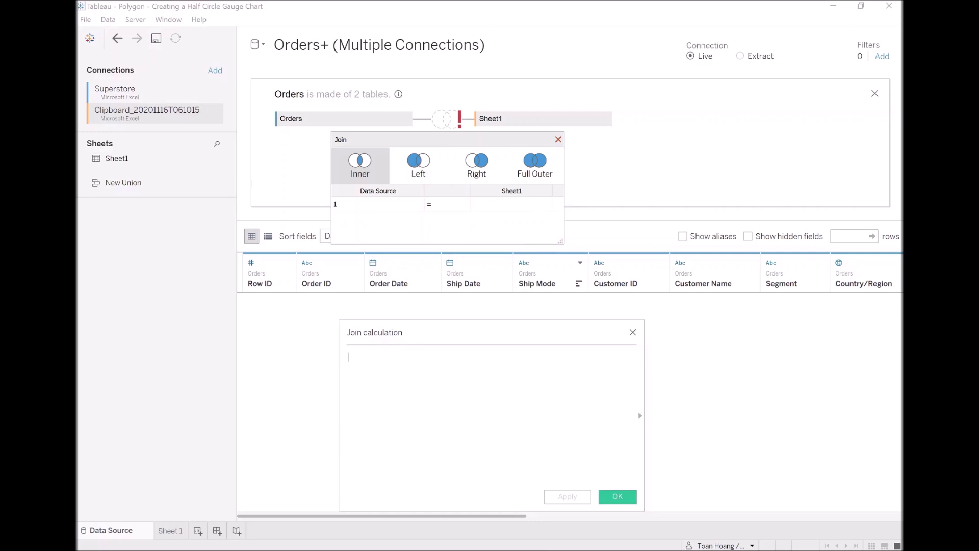
pyautogui.write('1')
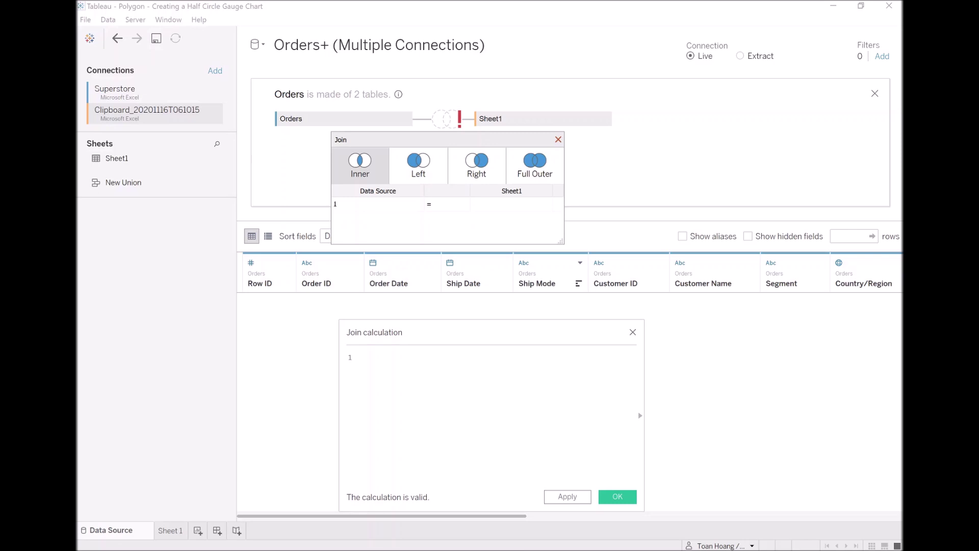
pyautogui.click(618, 496)
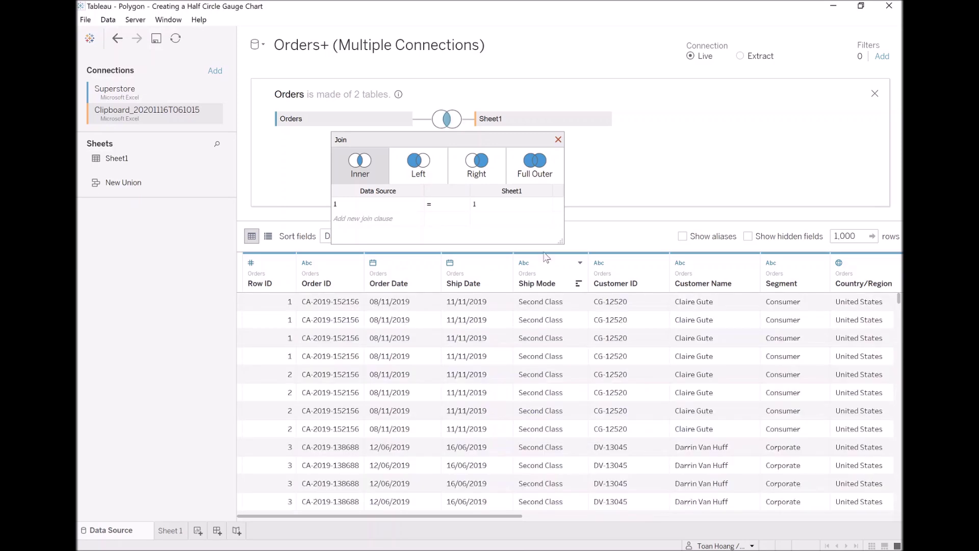
# Step: Rename the Sheet1 table to Model
pyautogui.doubleClick(510, 119)
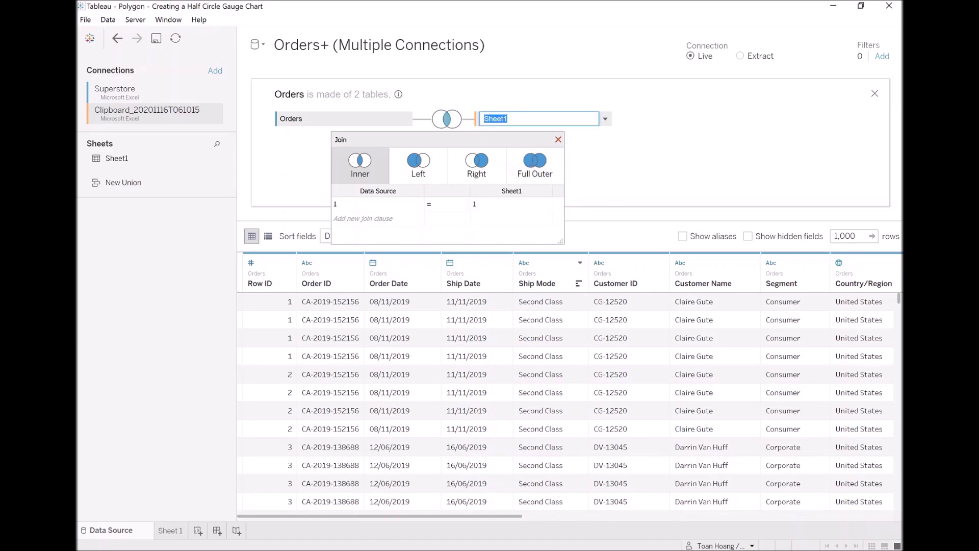
pyautogui.write('Model')
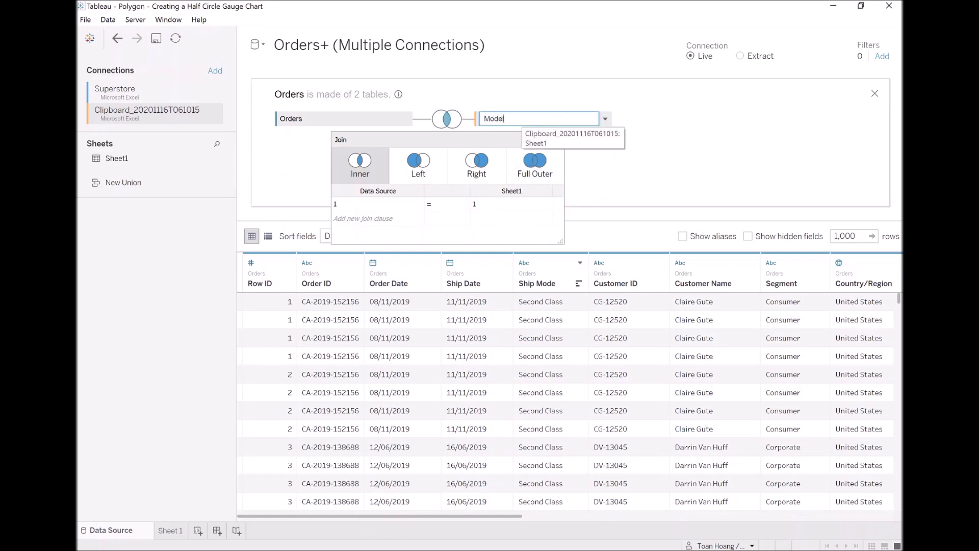
pyautogui.click(679, 139)
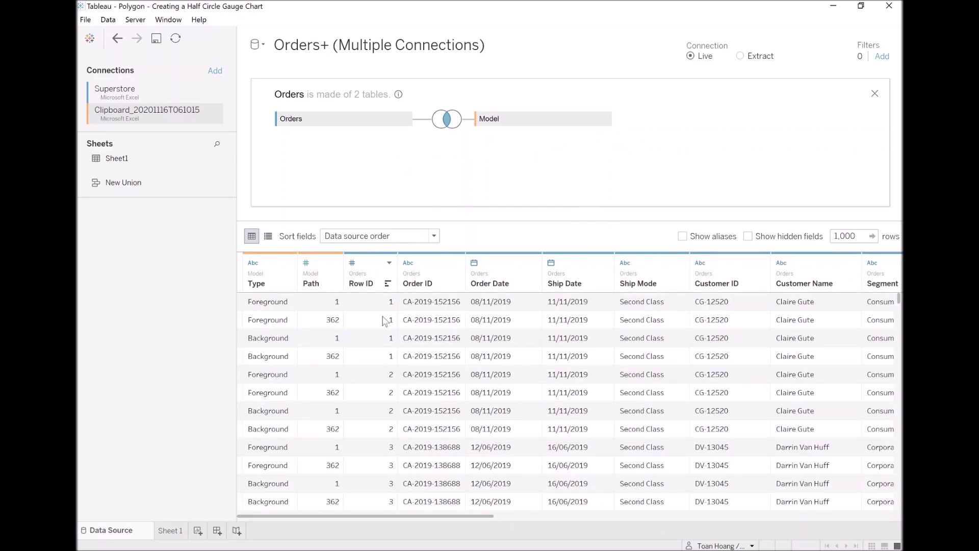
pyautogui.click(177, 531)
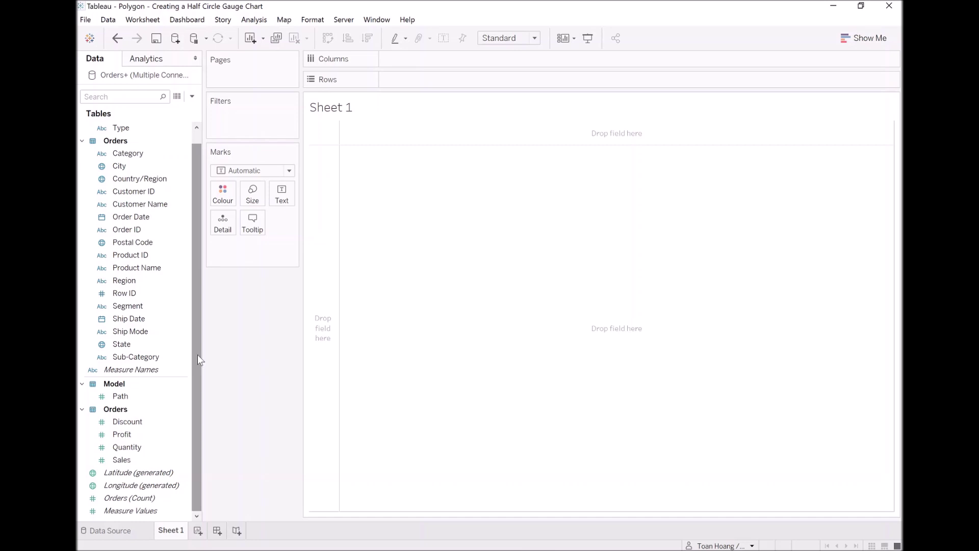
# Step: Create a Path (bin) field from the Path field with a bin size of 1
pyautogui.click(124, 400)
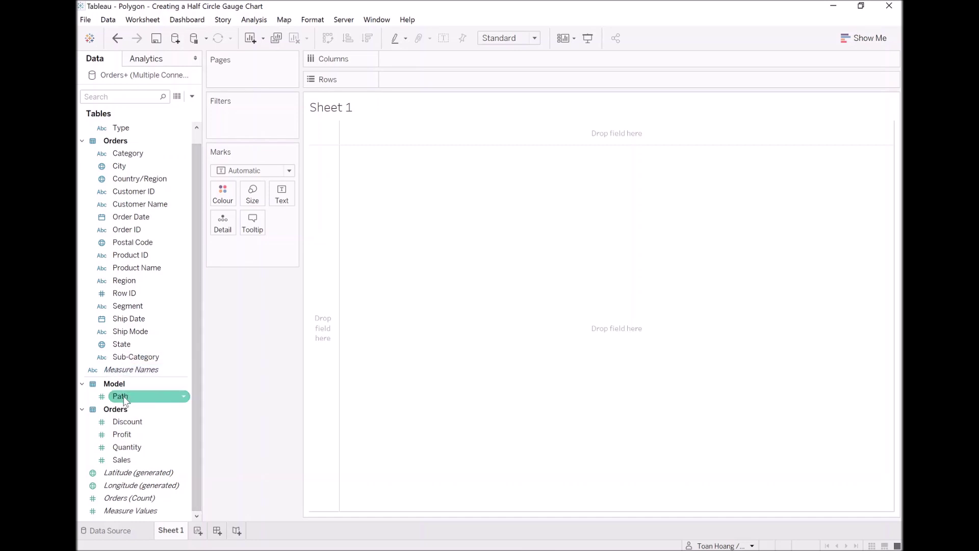
pyautogui.rightClick(136, 397)
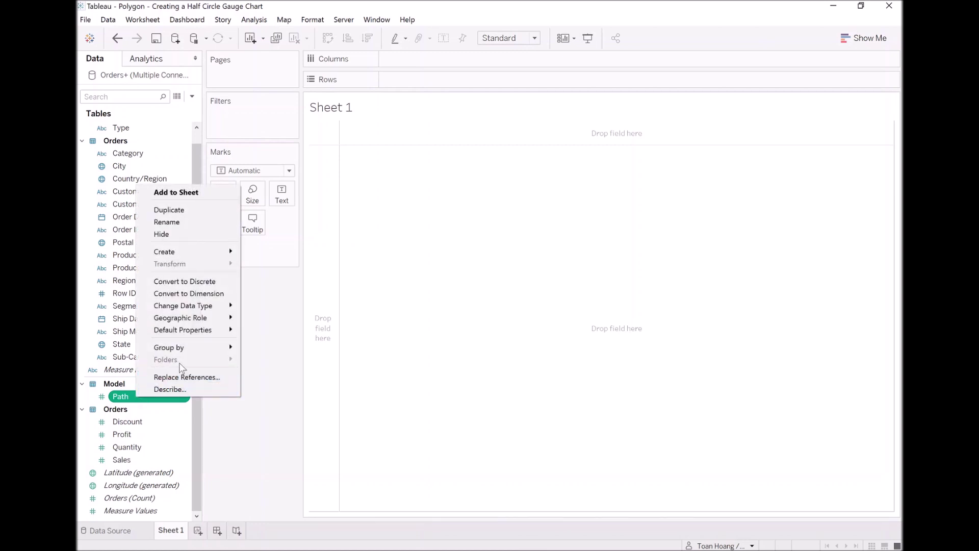
pyautogui.moveTo(209, 252)
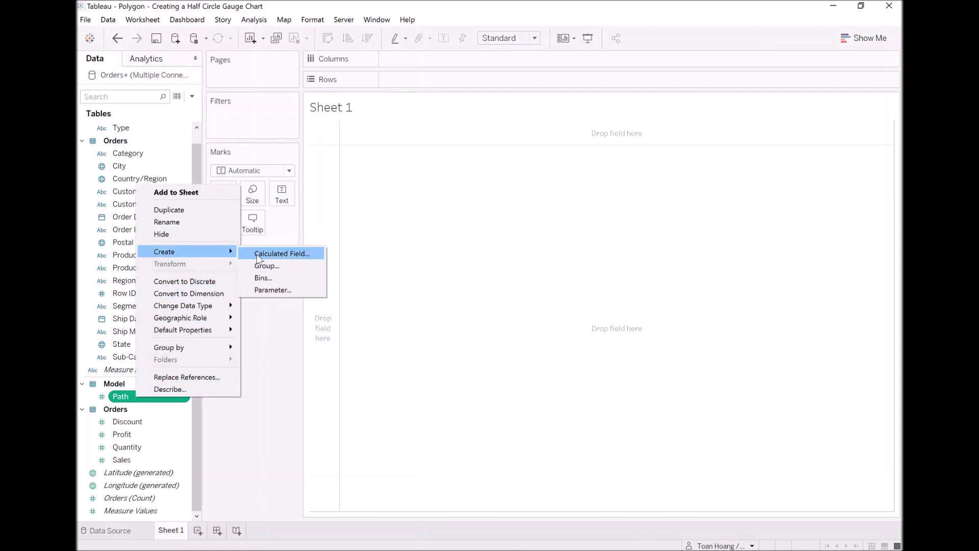
pyautogui.click(263, 278)
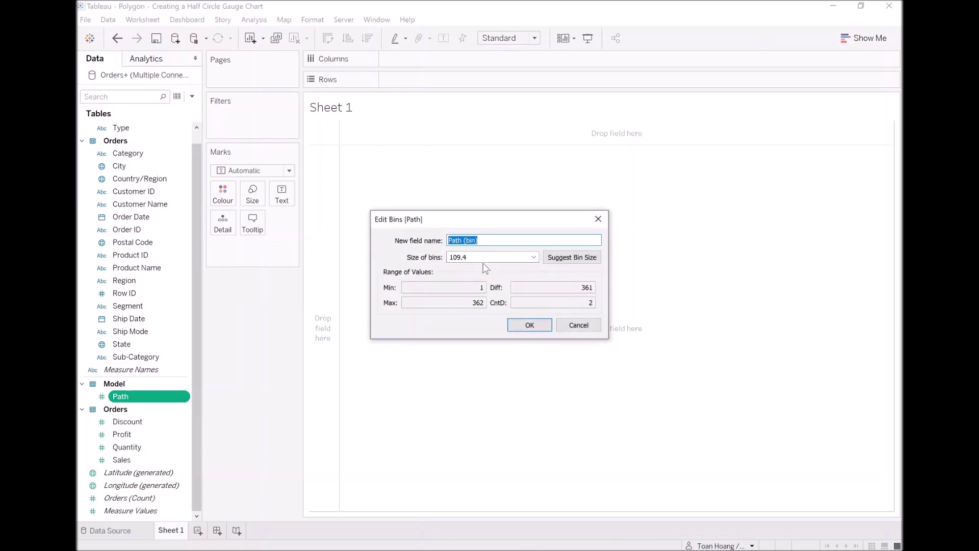
pyautogui.press('Tab')
pyautogui.write('1')
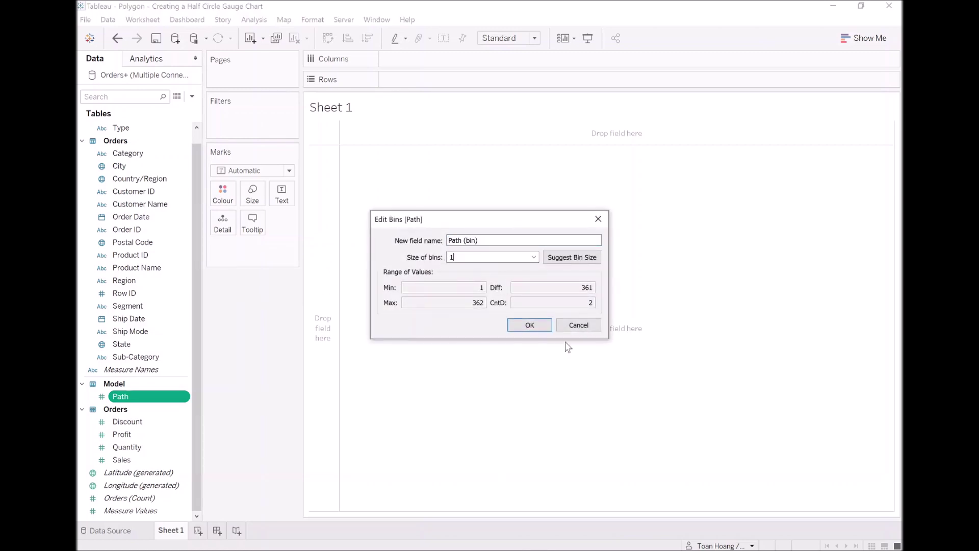
pyautogui.click(538, 328)
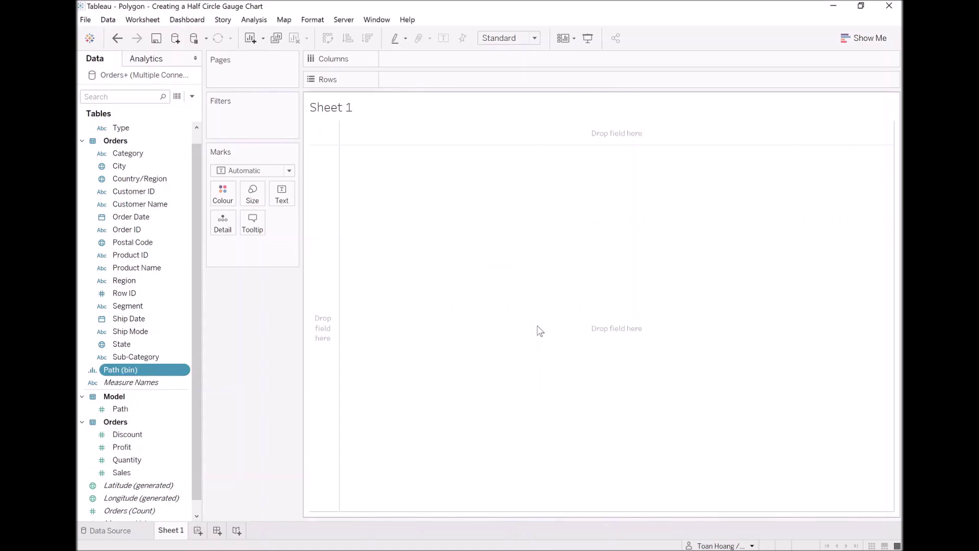
# Step: Create a calculated field named Index with the formula INDEX()-1
pyautogui.click(192, 97)
pyautogui.click(185, 103)
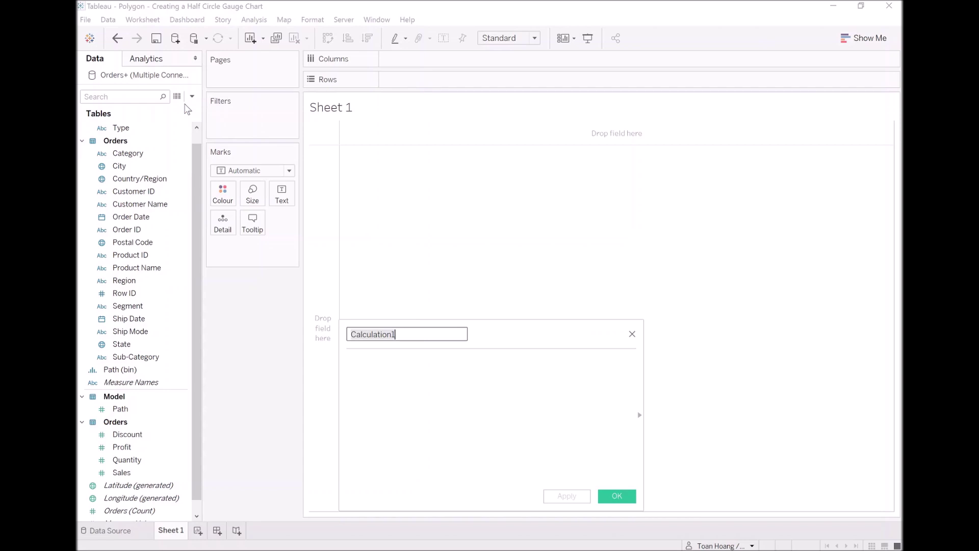
pyautogui.write('Index')
pyautogui.press('Tab')
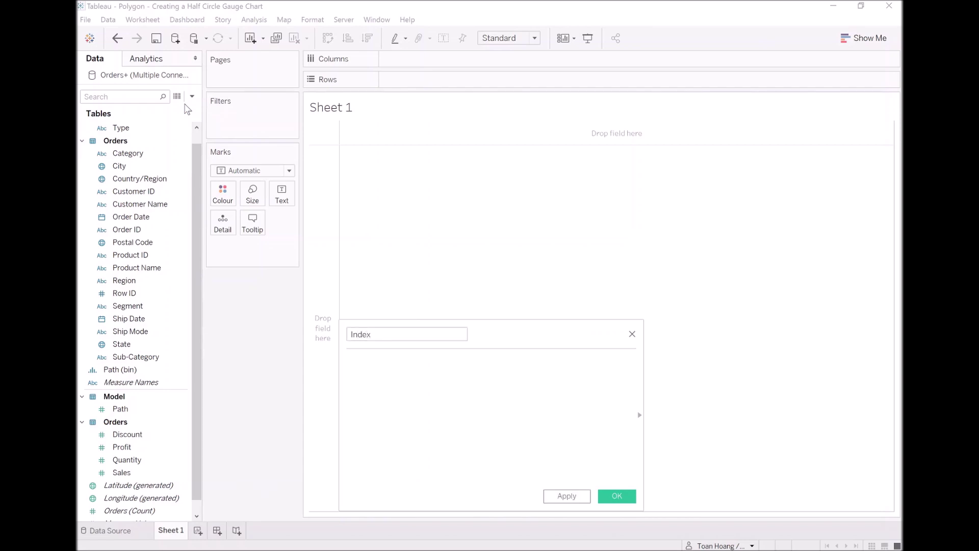
pyautogui.write('index')
pyautogui.press('Return')
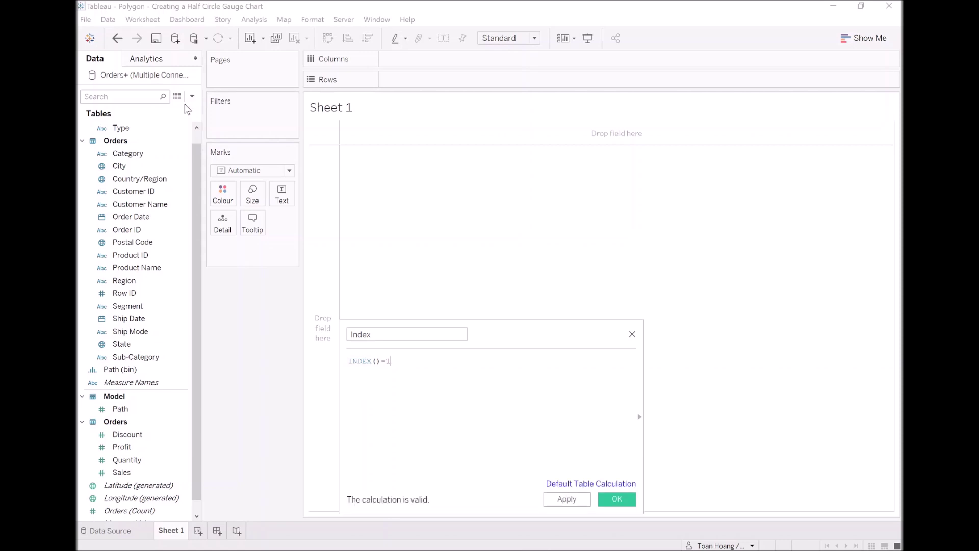
pyautogui.moveTo(504, 333); pyautogui.dragTo(511, 230)
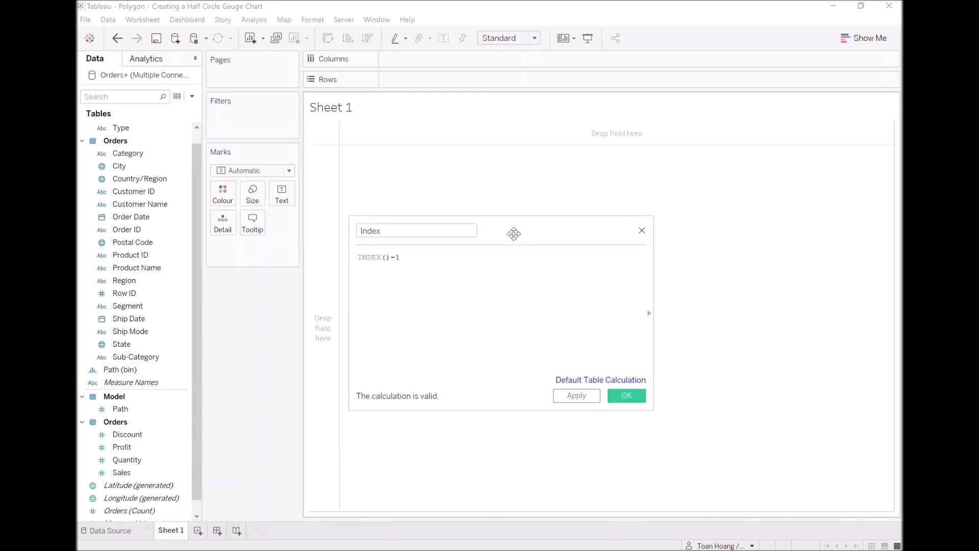
pyautogui.click(623, 397)
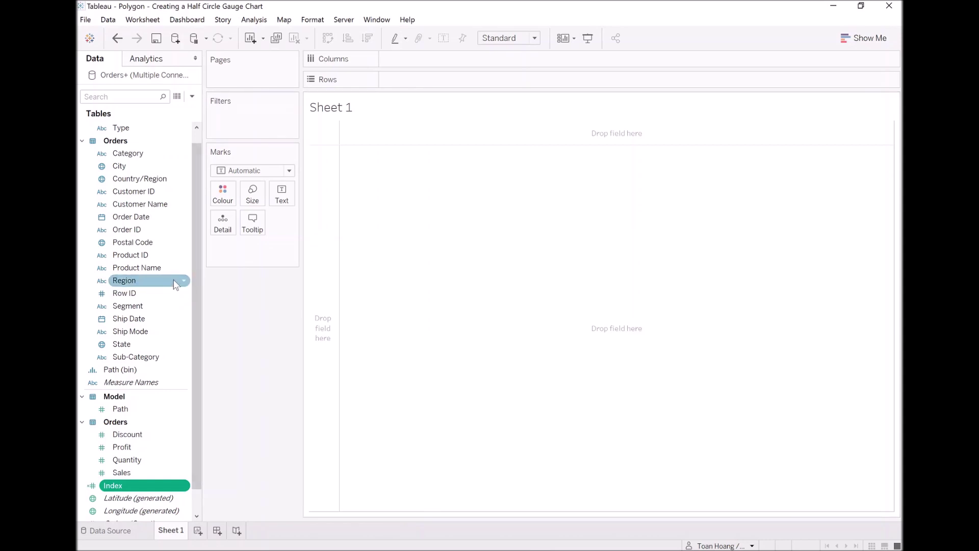
pyautogui.click(192, 97)
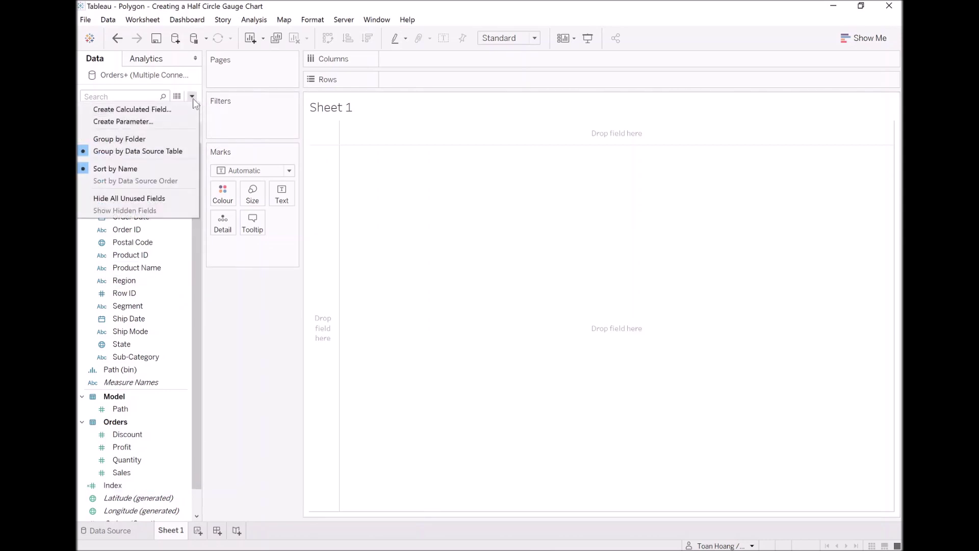
# Step: Create calculated field X as COS(RADIANS([Index]))
pyautogui.click(186, 105)
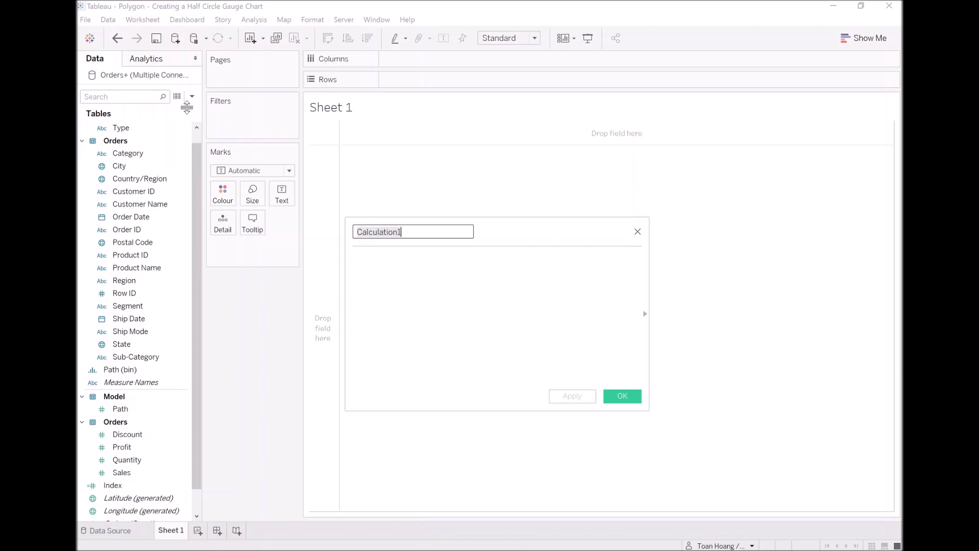
pyautogui.write('X')
pyautogui.press('Tab')
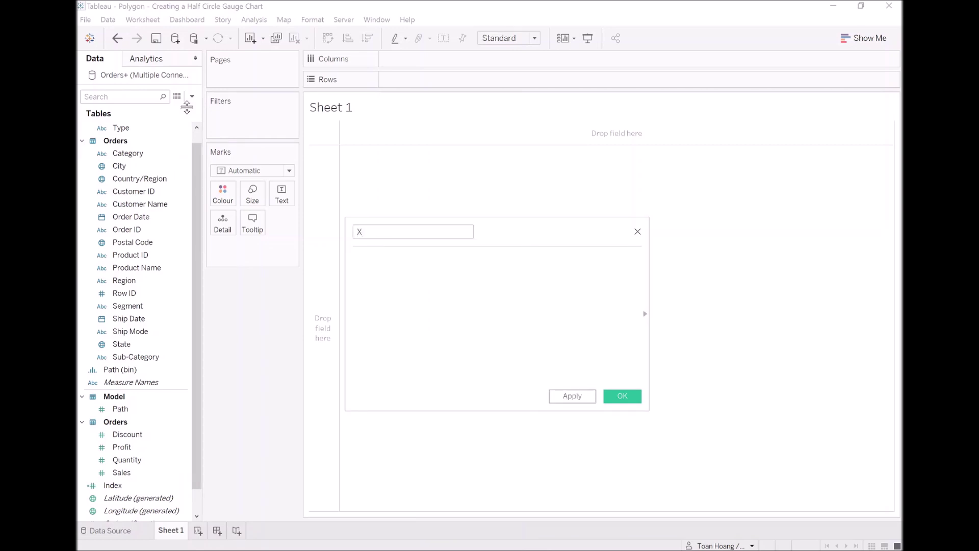
pyautogui.write('cos')
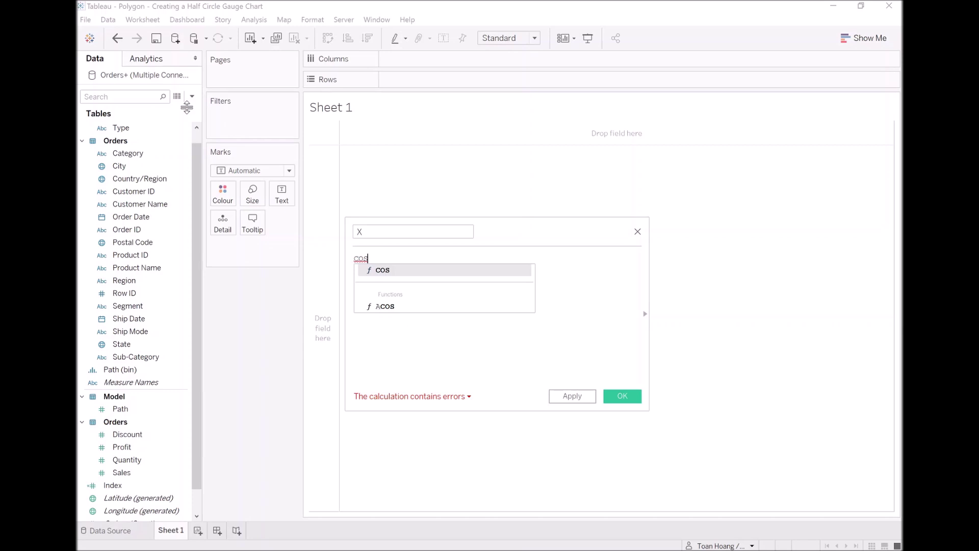
pyautogui.press('Return')
pyautogui.write('ra')
pyautogui.press('Return')
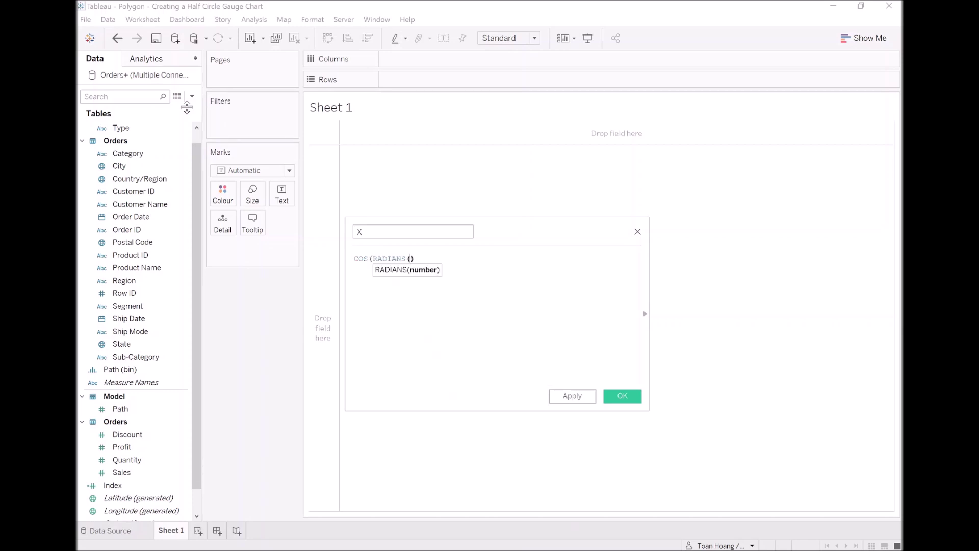
pyautogui.write('ind')
pyautogui.press('Return')
pyautogui.press('Right')
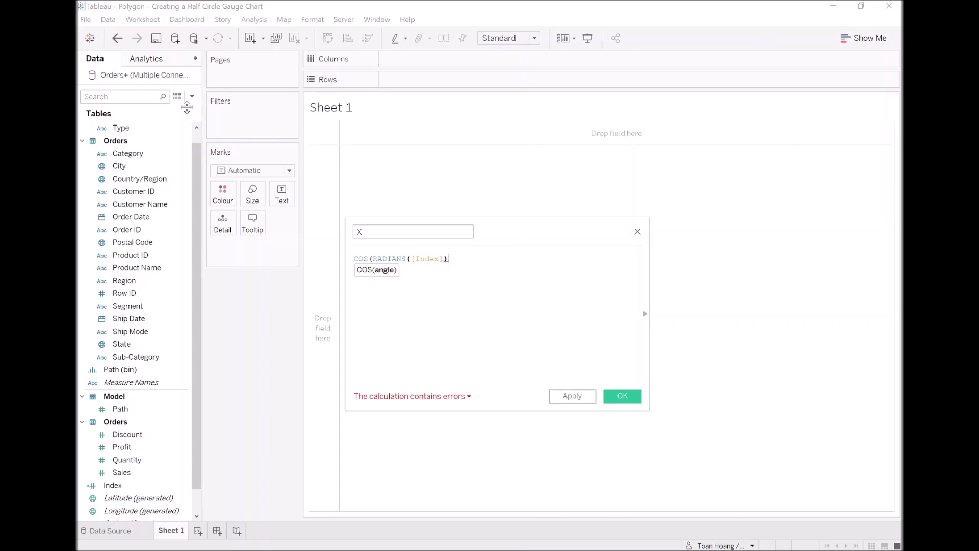
pyautogui.write(')')
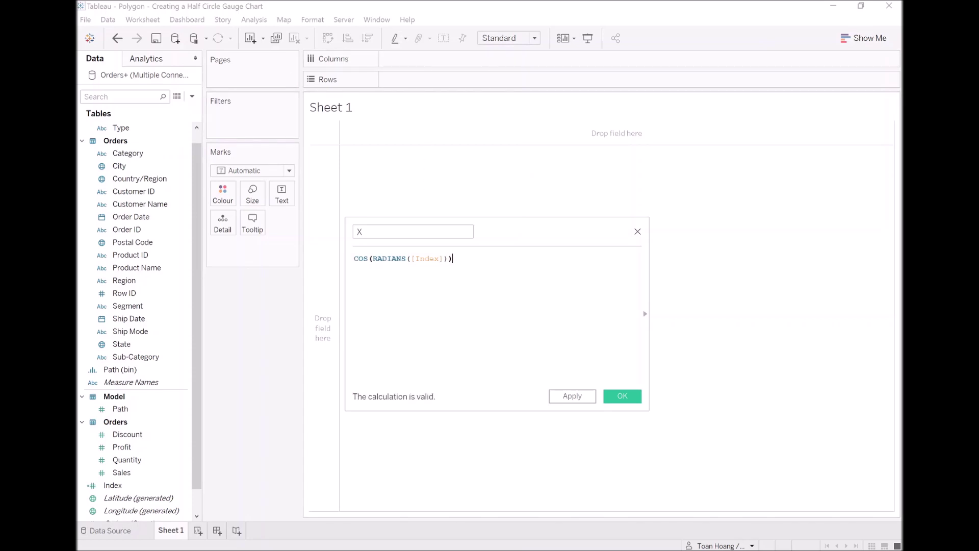
pyautogui.click(623, 397)
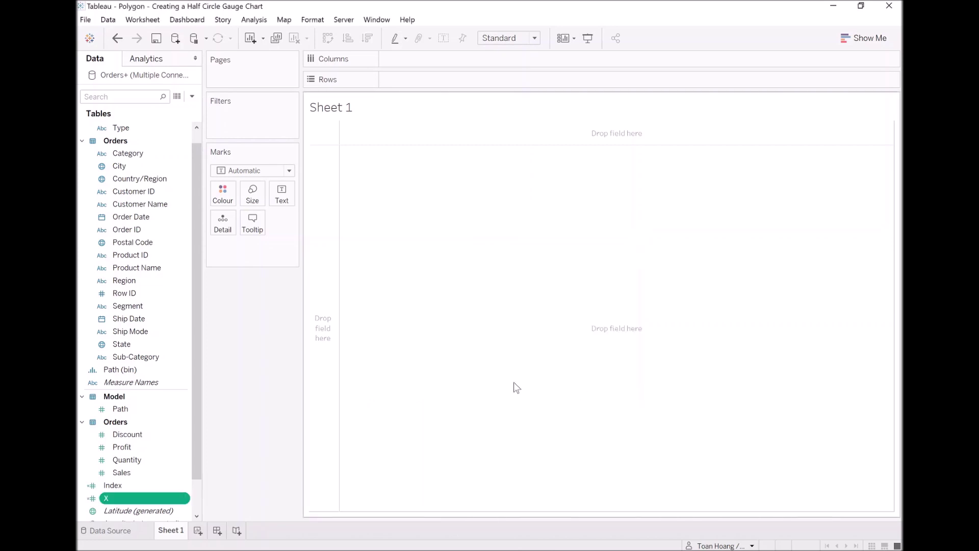
# Step: Create calculated field Y as SIN(RADIANS([Index]))
pyautogui.click(192, 96)
pyautogui.click(186, 107)
pyautogui.write('Y')
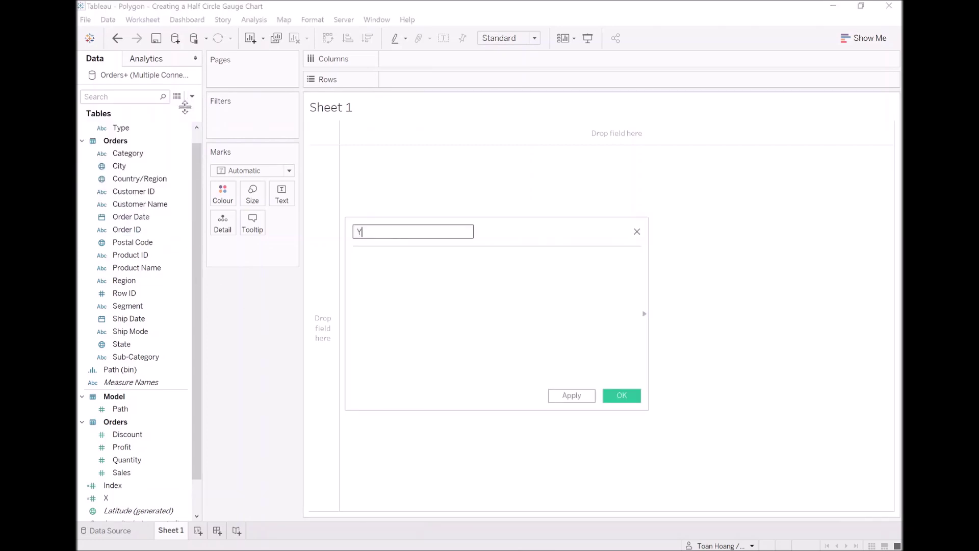
pyautogui.press('Tab')
pyautogui.write('SIN()')
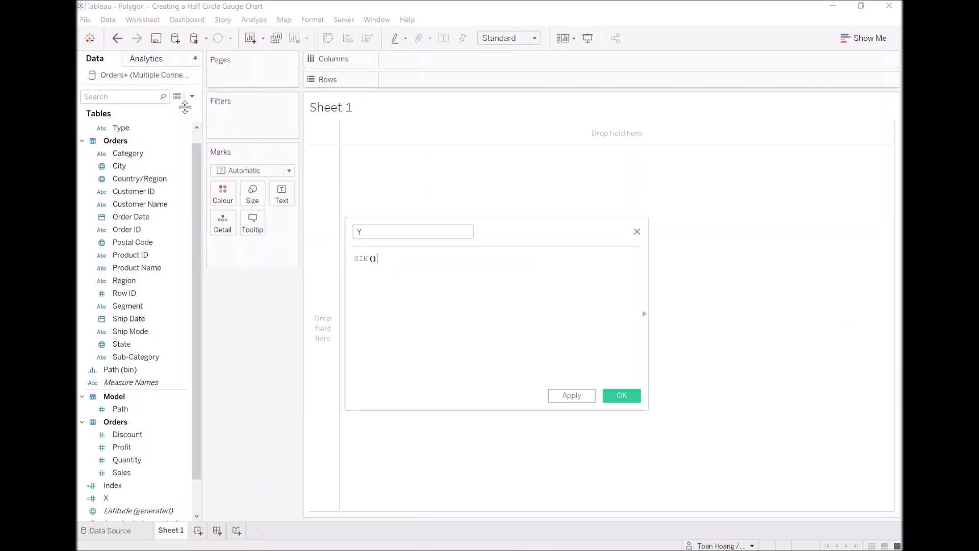
pyautogui.write('RA')
pyautogui.press('Return')
pyautogui.write('Inde')
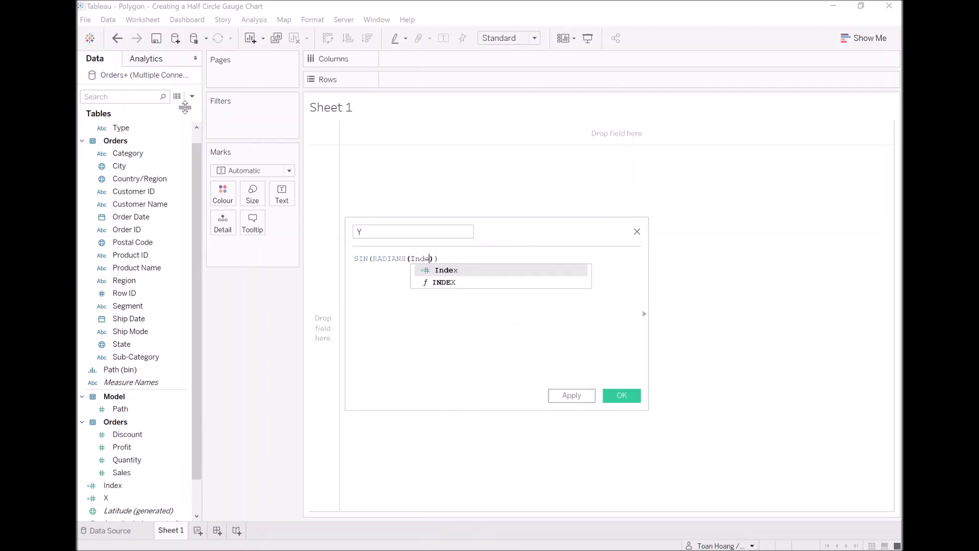
pyautogui.press('Return')
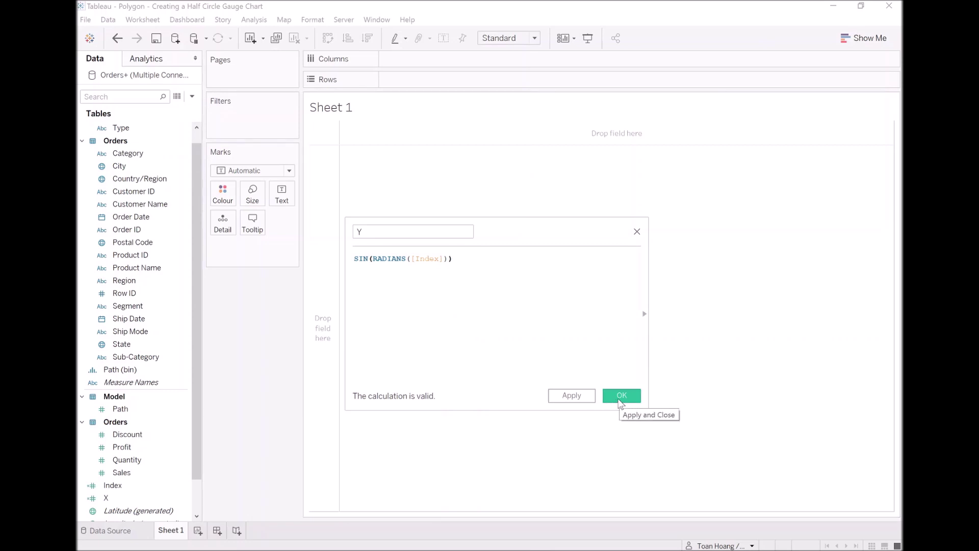
pyautogui.click(620, 396)
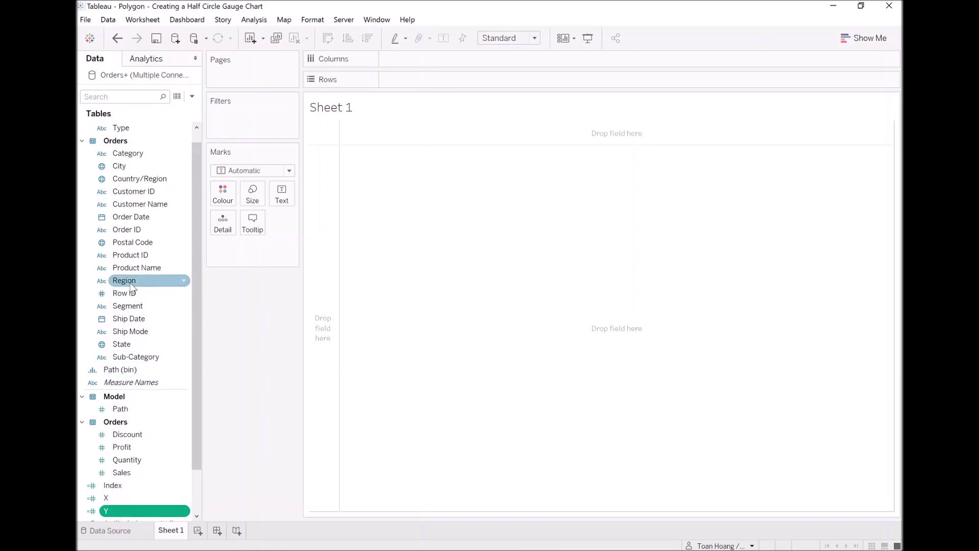
# Step: Put Region and X on Columns and Y on Rows
pyautogui.moveTo(124, 281); pyautogui.dragTo(427, 61)
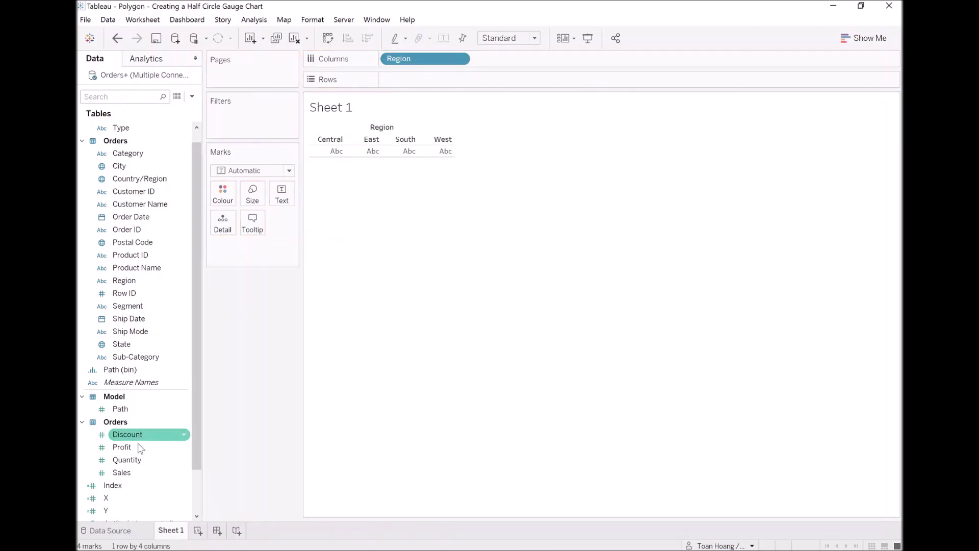
pyautogui.moveTo(114, 496); pyautogui.dragTo(507, 61)
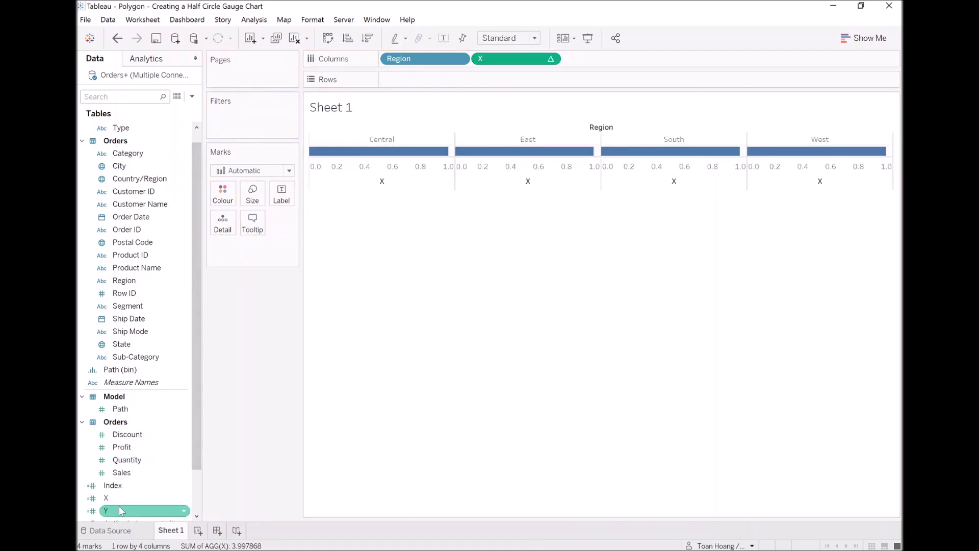
pyautogui.moveTo(120, 514); pyautogui.dragTo(457, 83)
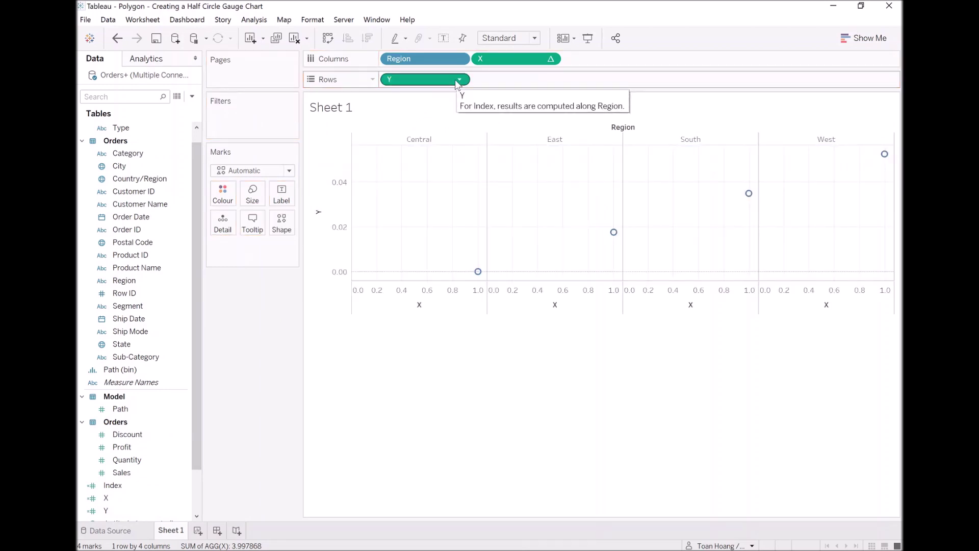
# Step: Add Type to Rows, with Path (bin) placed before it
pyautogui.scroll(1, 120, 336)
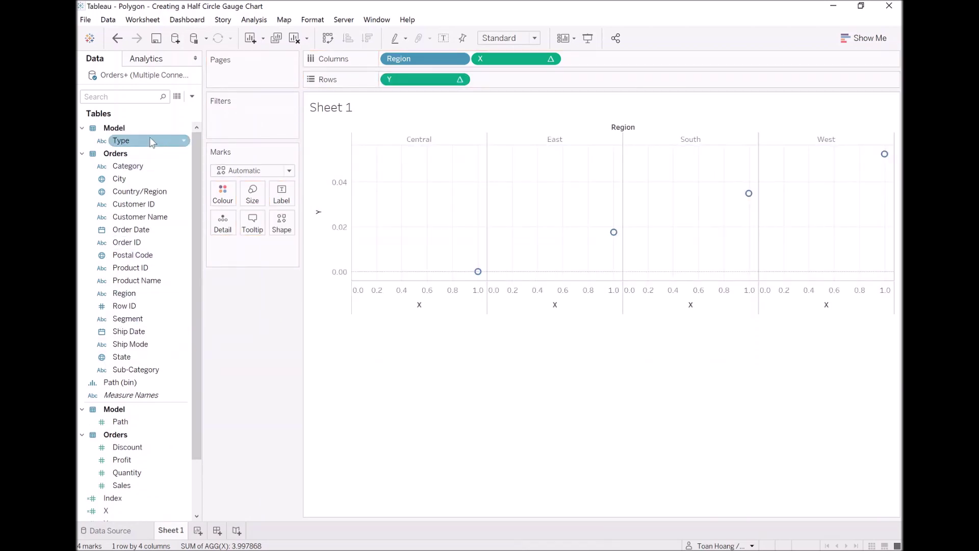
pyautogui.click(121, 141)
pyautogui.moveTo(121, 143); pyautogui.dragTo(393, 84)
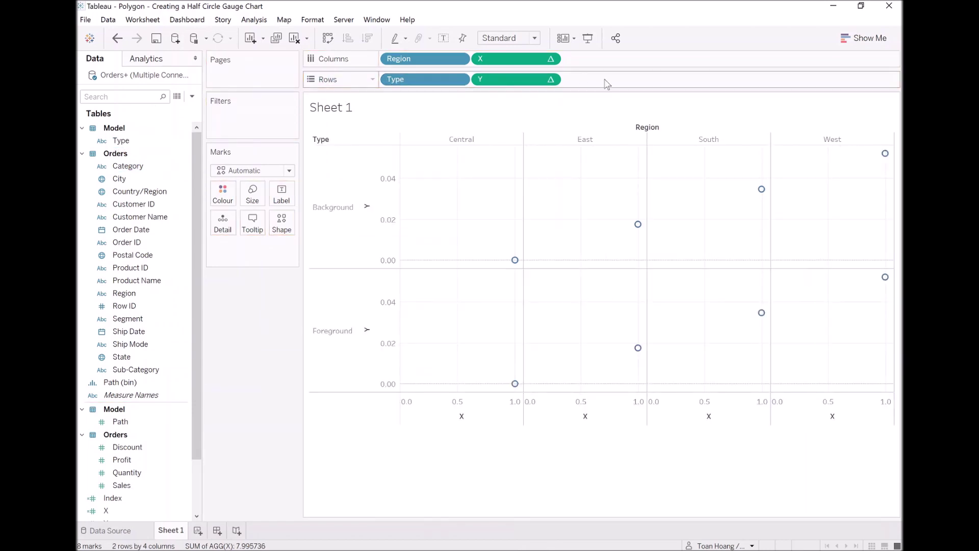
pyautogui.click(143, 268)
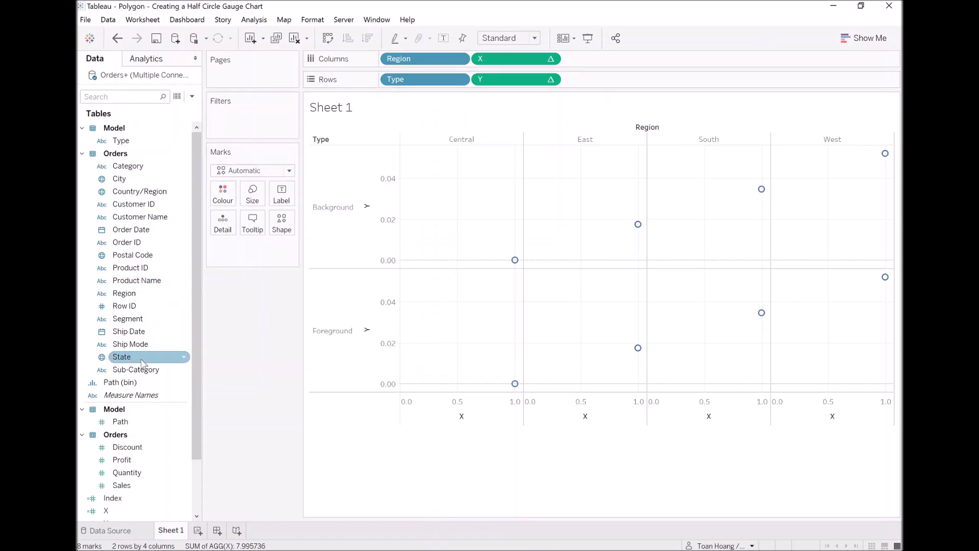
pyautogui.click(124, 386)
pyautogui.moveTo(124, 387)
pyautogui.mouseDown()
pyautogui.moveTo(376, 79)
pyautogui.moveTo(387, 84)
pyautogui.mouseUp()
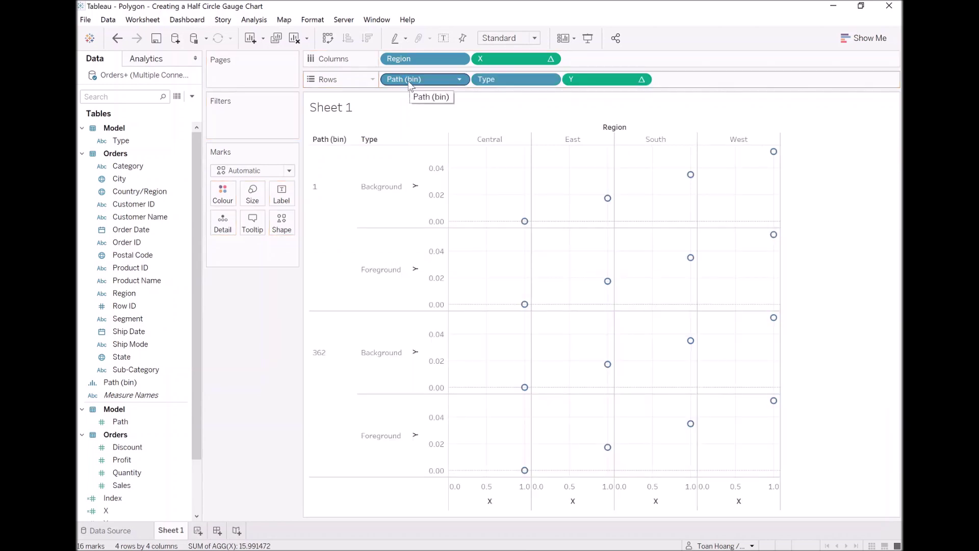
pyautogui.click(254, 174)
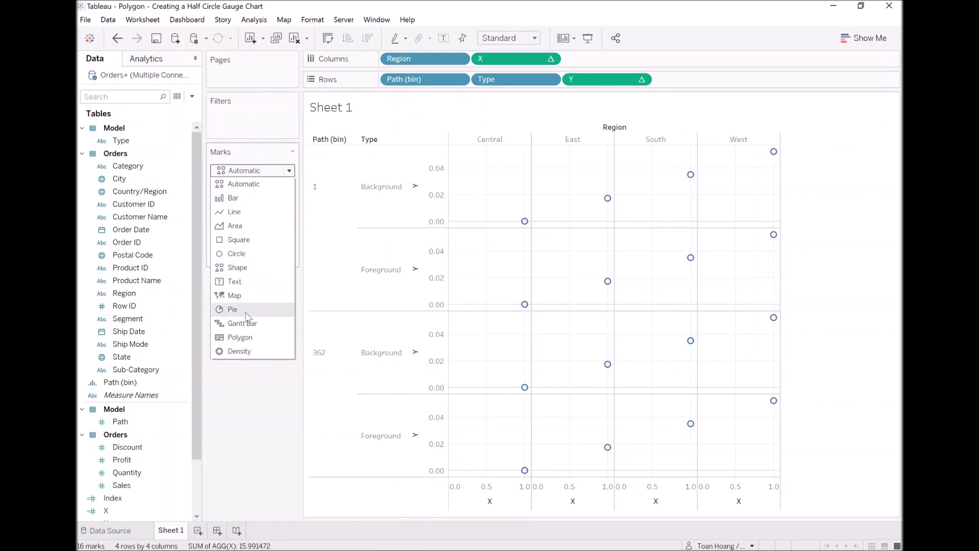
# Step: Draw the marks as polygons, with Path (bin) on Path and Type on Colour
pyautogui.click(244, 338)
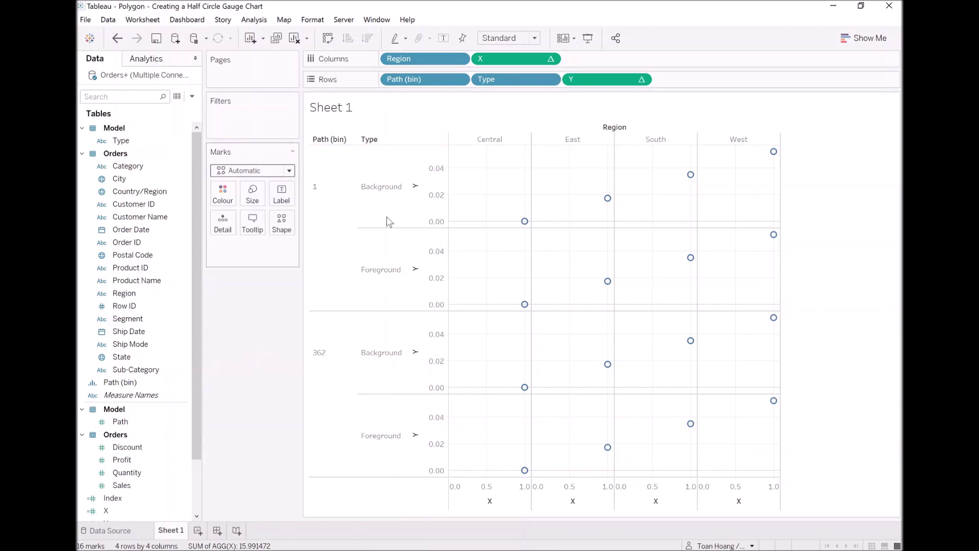
pyautogui.rightClick(418, 78)
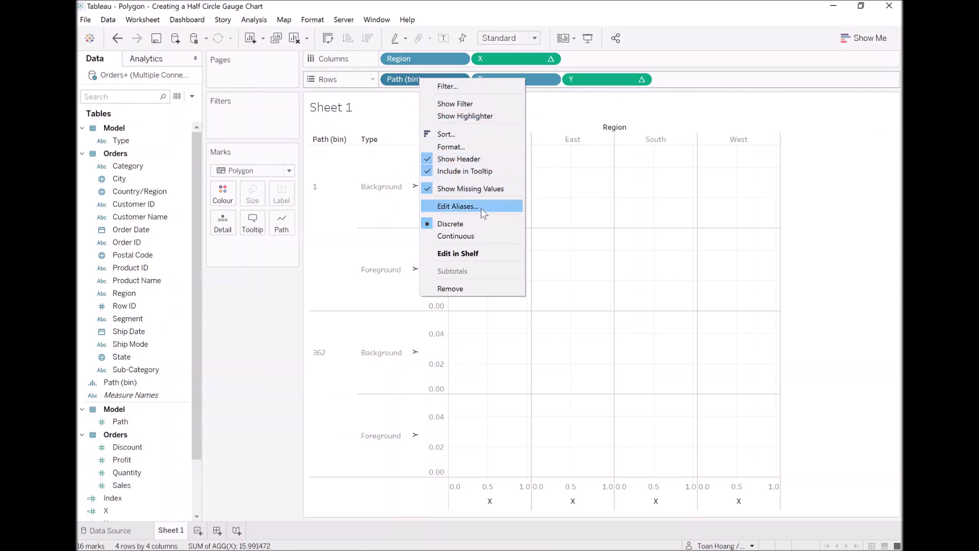
pyautogui.click(427, 76)
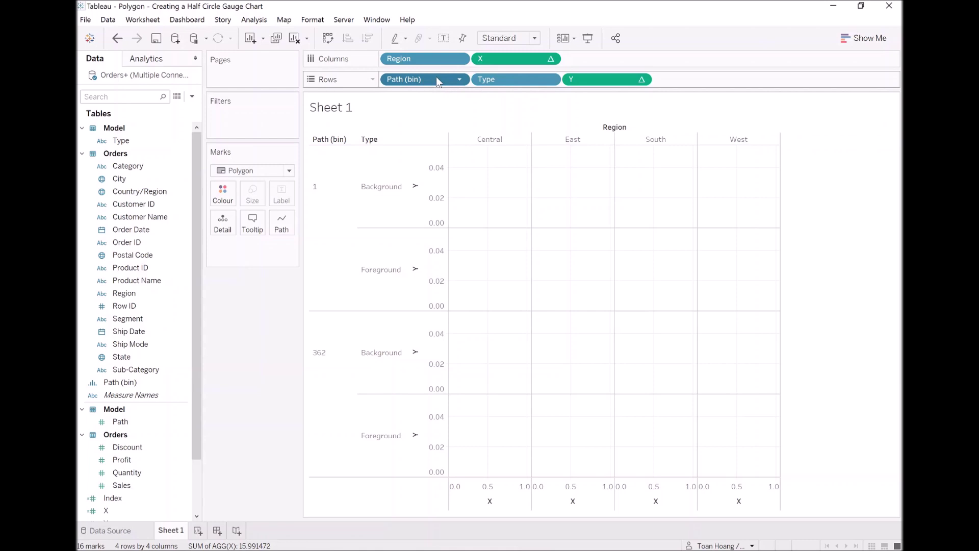
pyautogui.moveTo(436, 76); pyautogui.dragTo(286, 220)
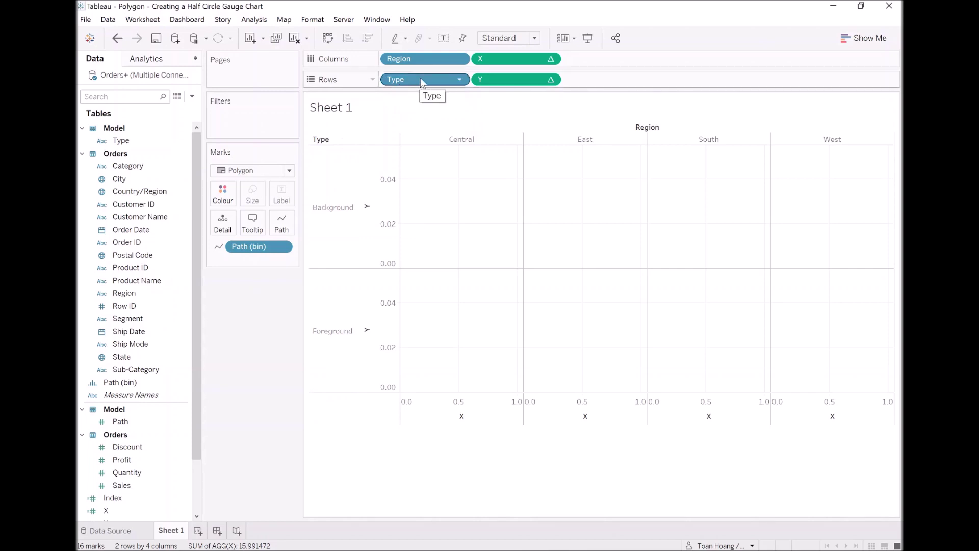
pyautogui.moveTo(427, 85); pyautogui.dragTo(225, 194)
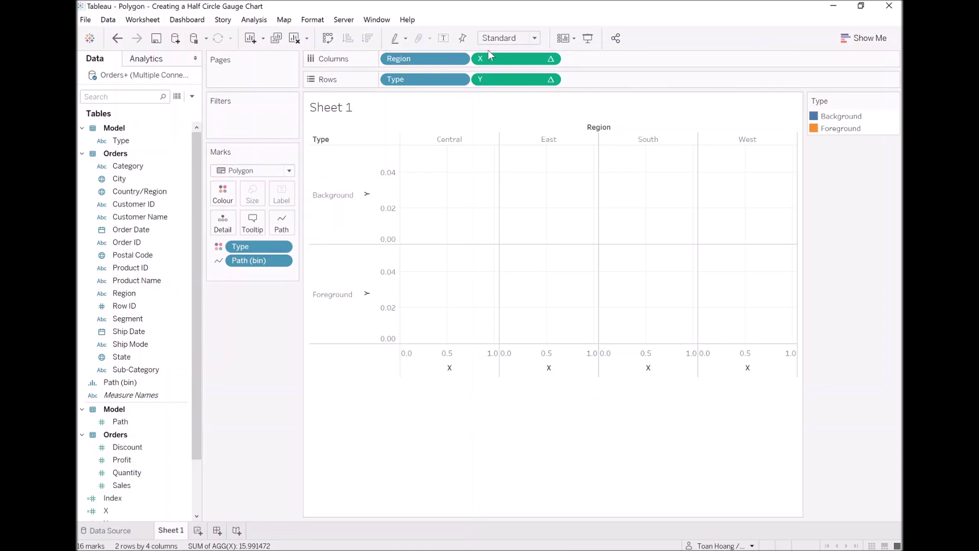
# Step: Set both the X and Y pills to compute using Path (bin)
pyautogui.rightClick(516, 62)
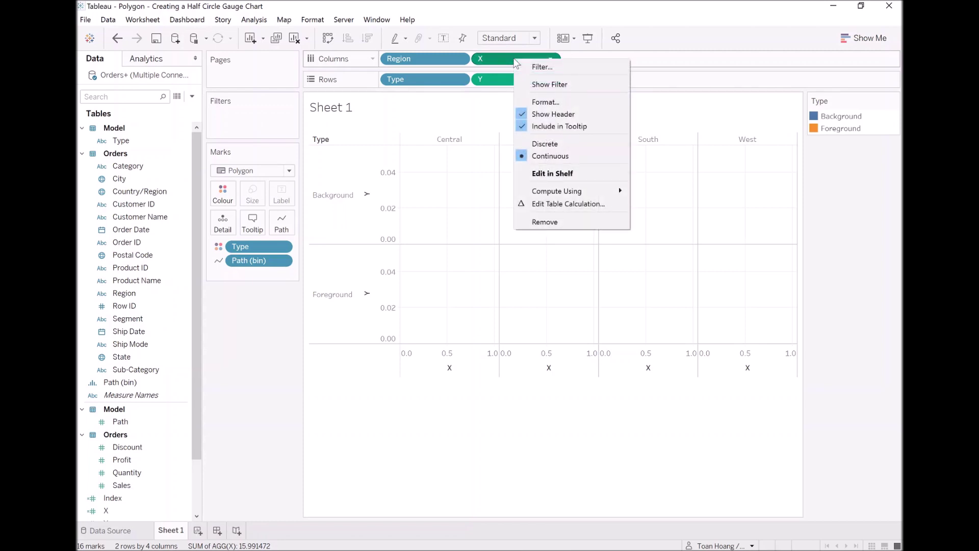
pyautogui.moveTo(580, 196)
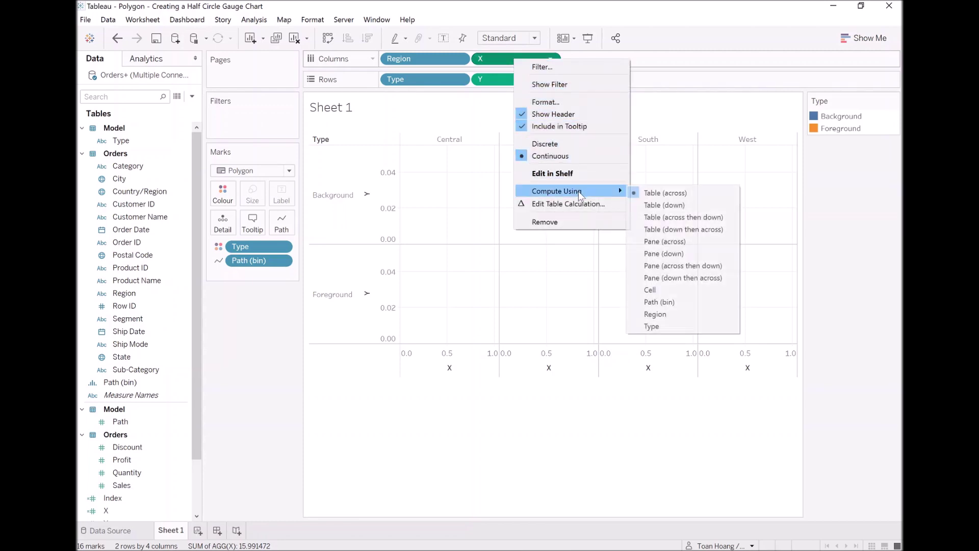
pyautogui.click(674, 302)
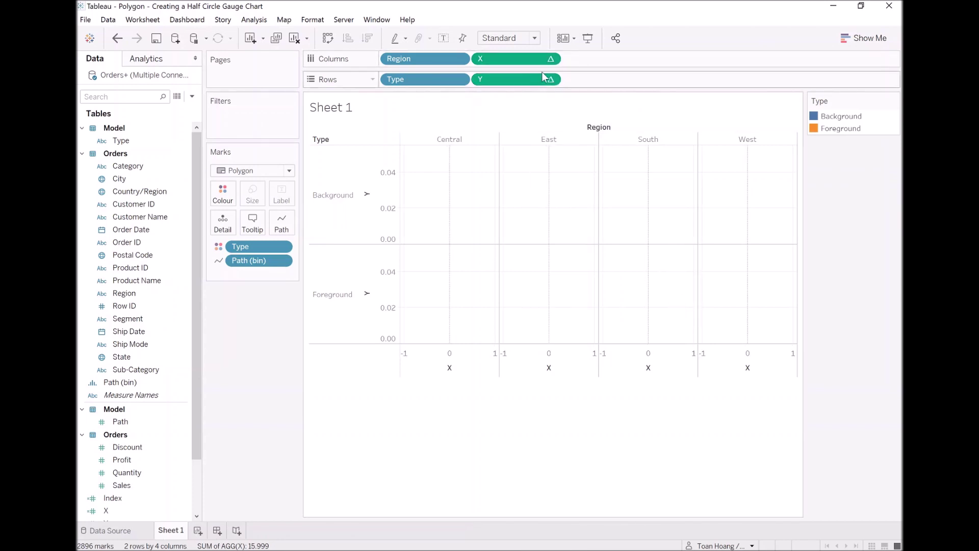
pyautogui.rightClick(519, 80)
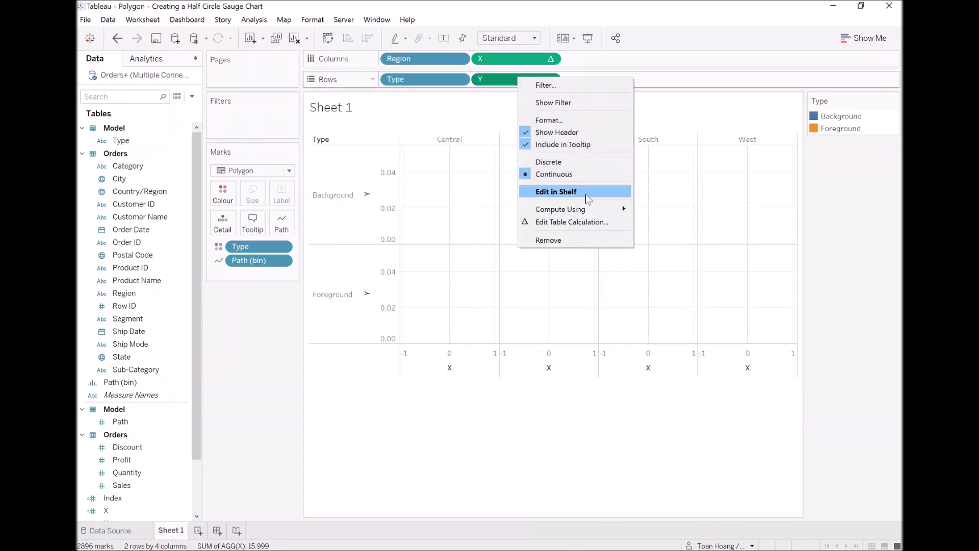
pyautogui.moveTo(586, 205)
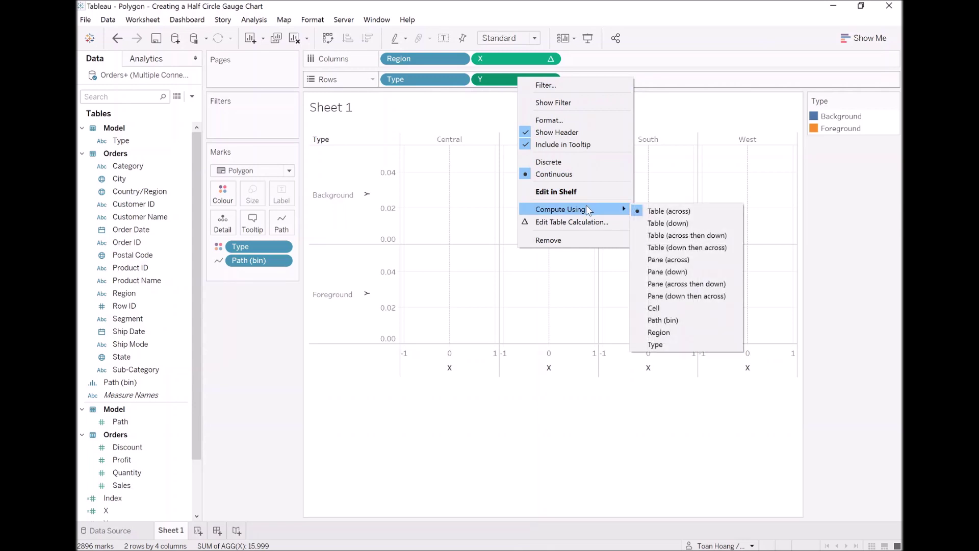
pyautogui.click(685, 324)
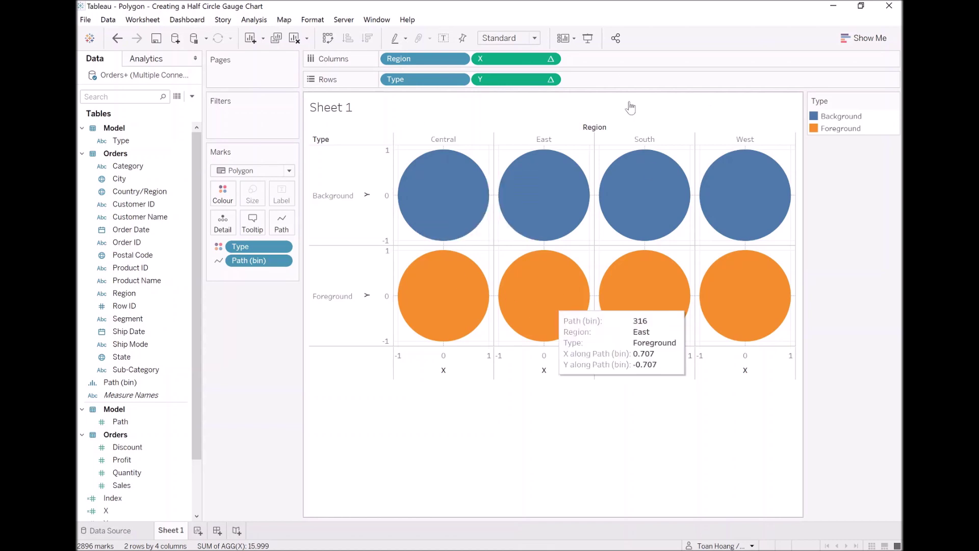
# Step: Colour Foreground blue and Background the lightest Grey palette swatch in the Type legend
pyautogui.doubleClick(836, 133)
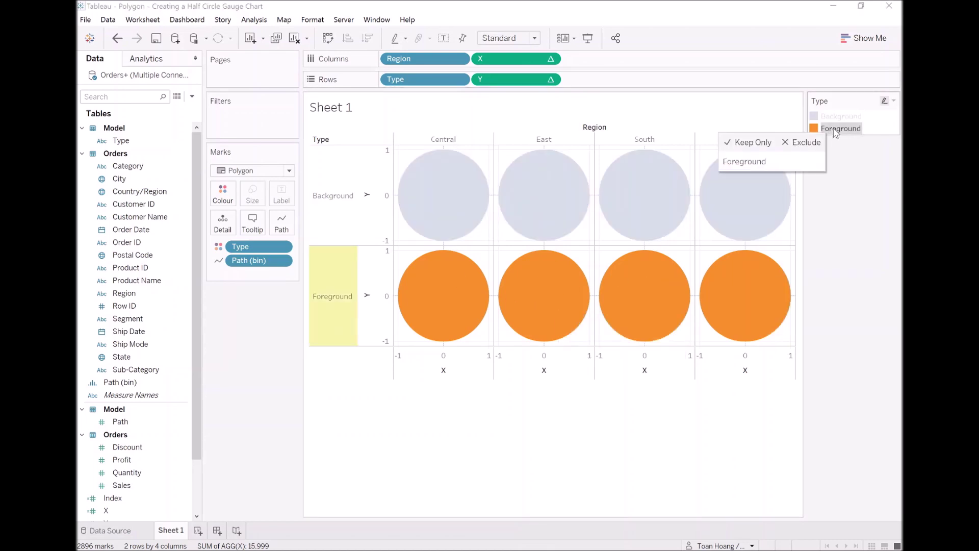
pyautogui.click(515, 206)
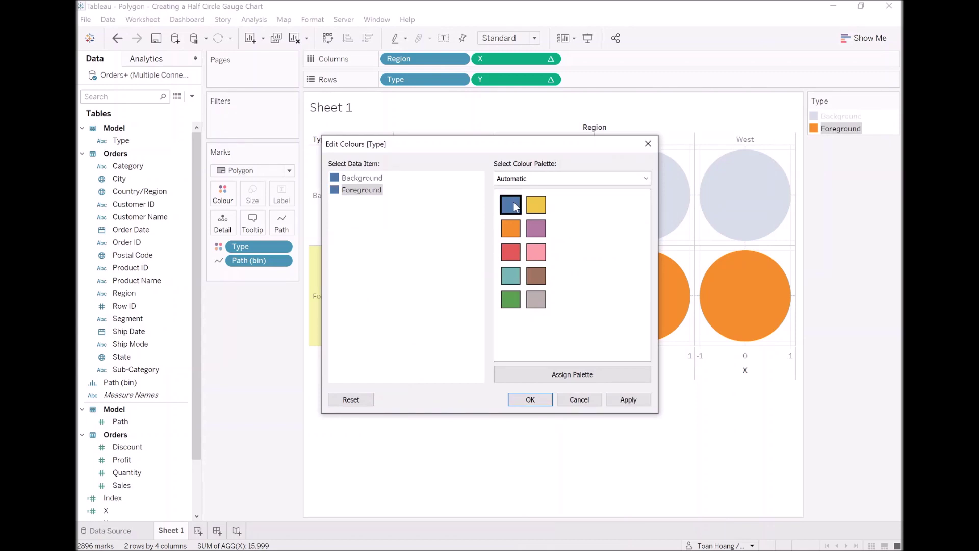
pyautogui.click(381, 180)
pyautogui.click(511, 180)
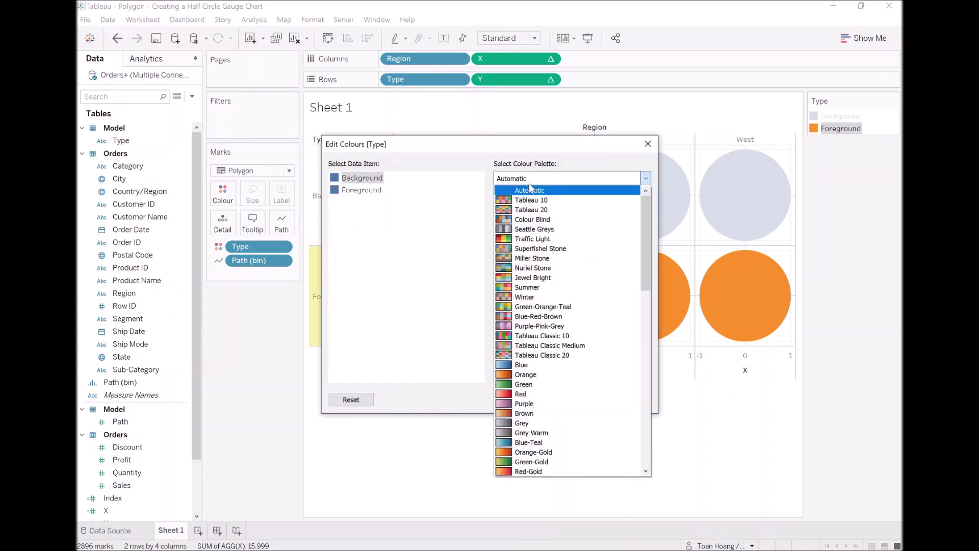
pyautogui.click(541, 420)
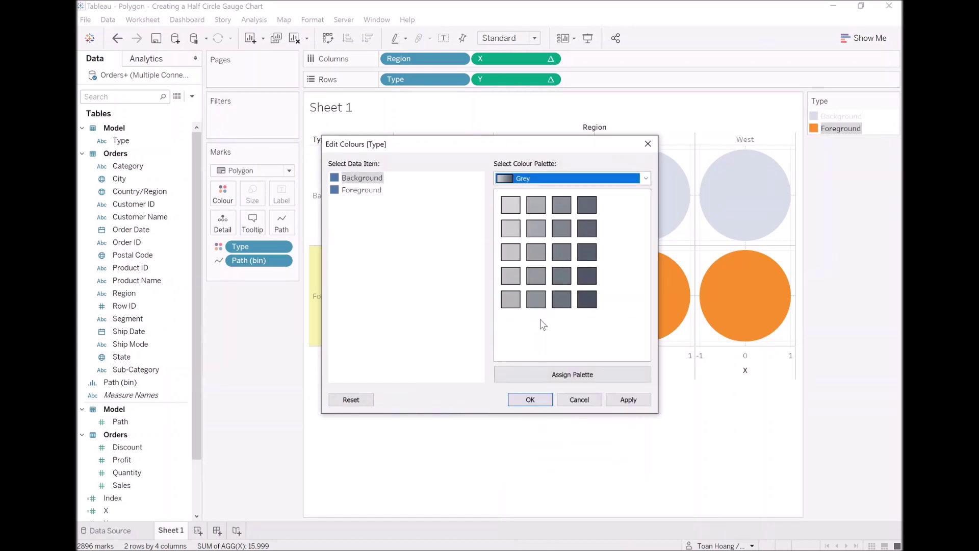
pyautogui.click(511, 205)
pyautogui.click(628, 400)
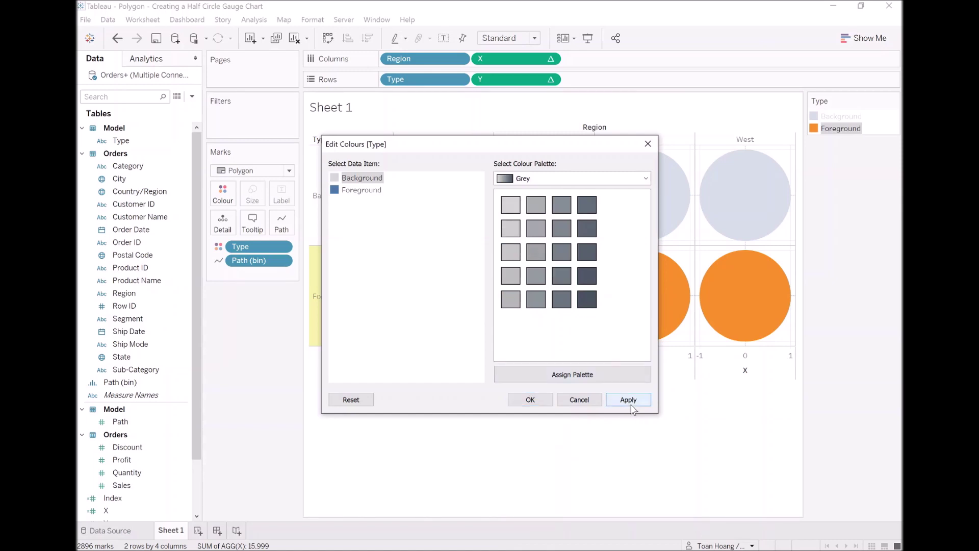
pyautogui.click(532, 401)
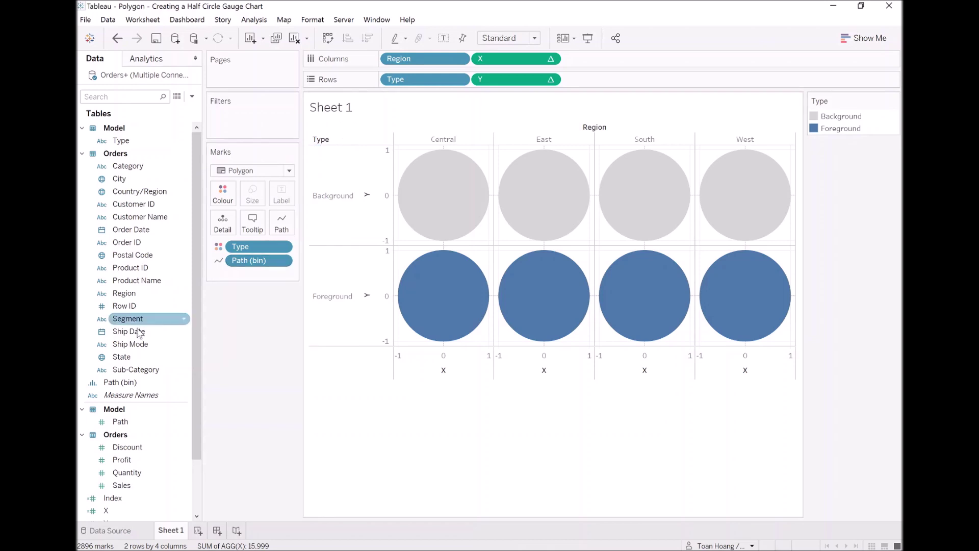
pyautogui.scroll(-3, 125, 377)
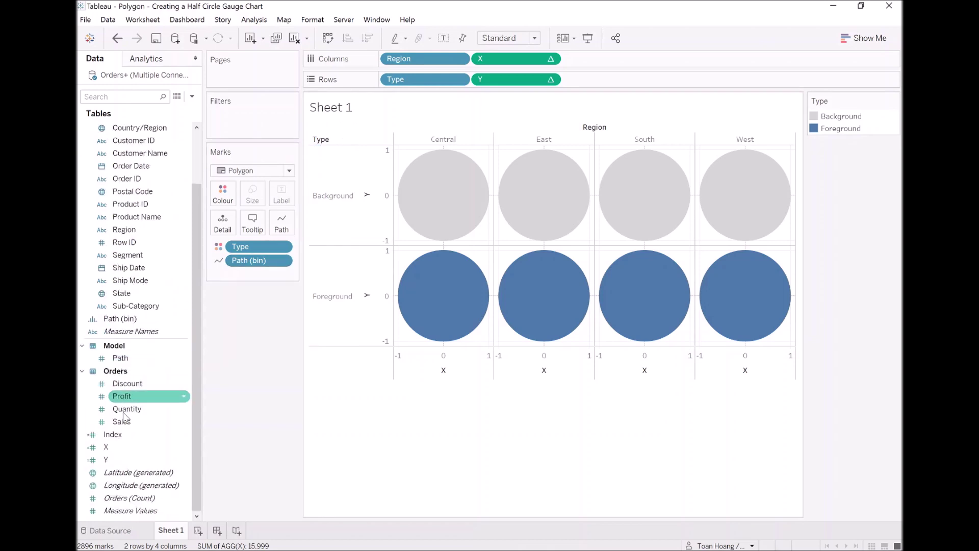
pyautogui.rightClick(123, 448)
# Step: Start the X formula with IF [Index] < 181 THEN above the cosine expression
pyautogui.click(168, 256)
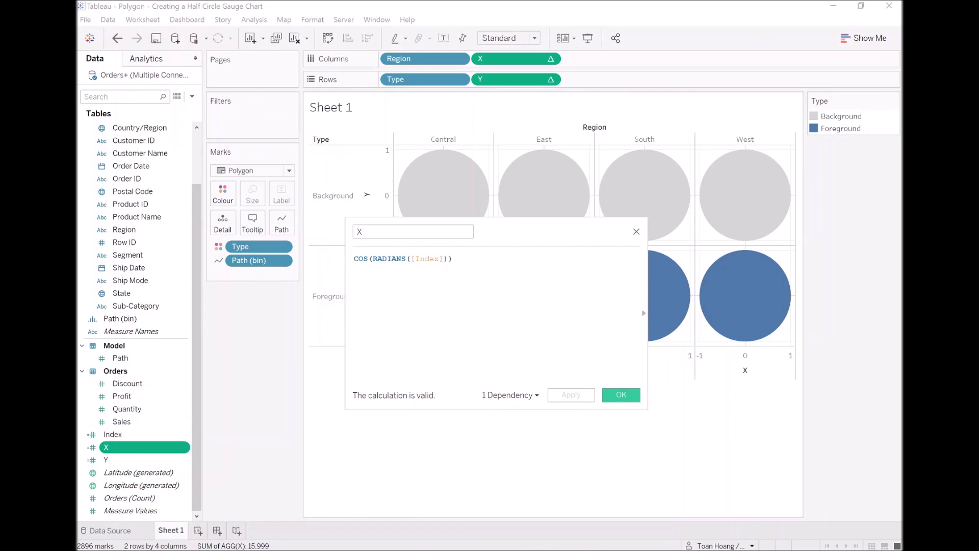
pyautogui.press('Return')
pyautogui.press('Return')
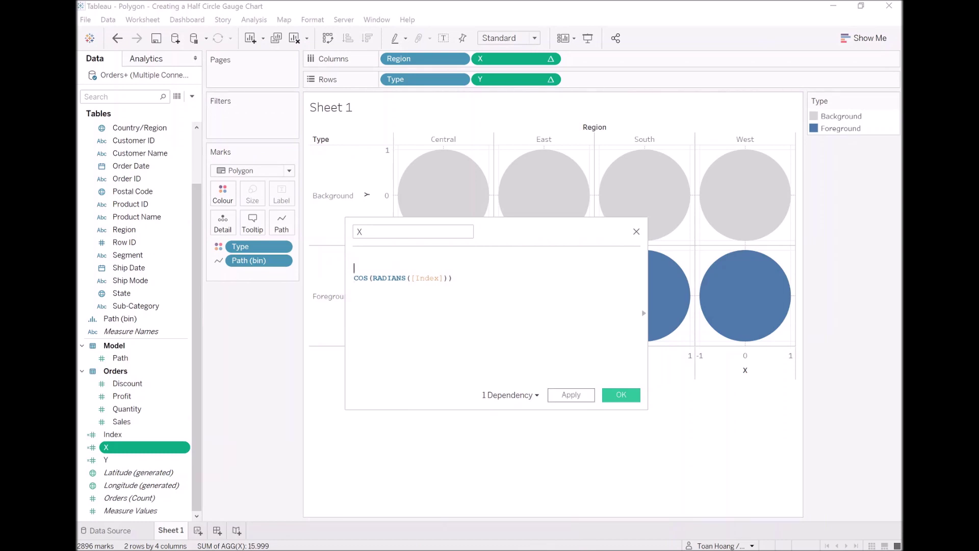
pyautogui.click(354, 258)
pyautogui.write('IF Ind')
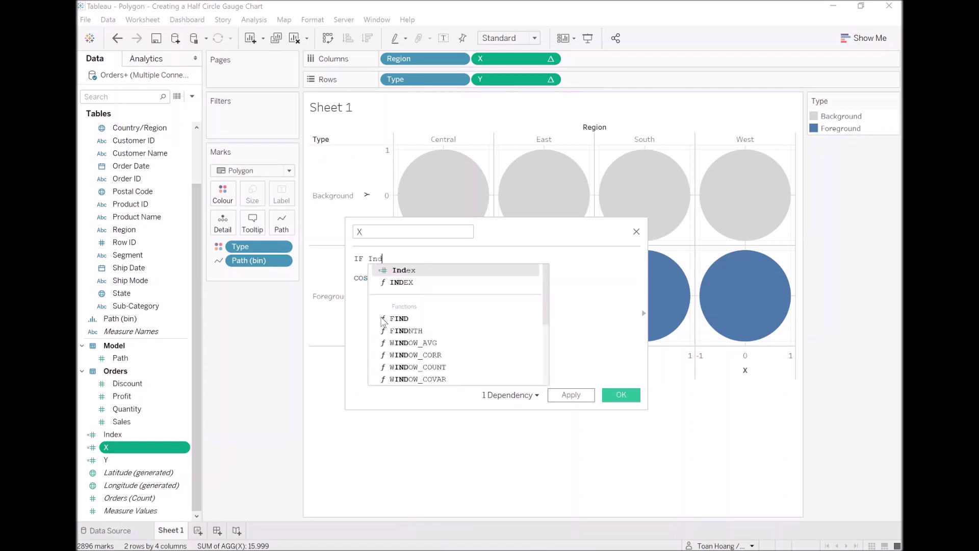
pyautogui.press('Return')
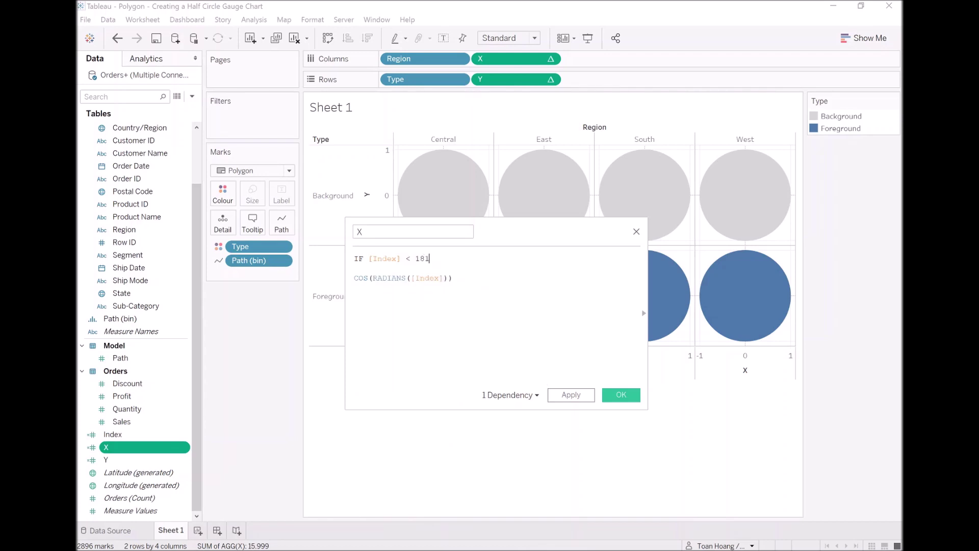
pyautogui.write('< 181 THEN')
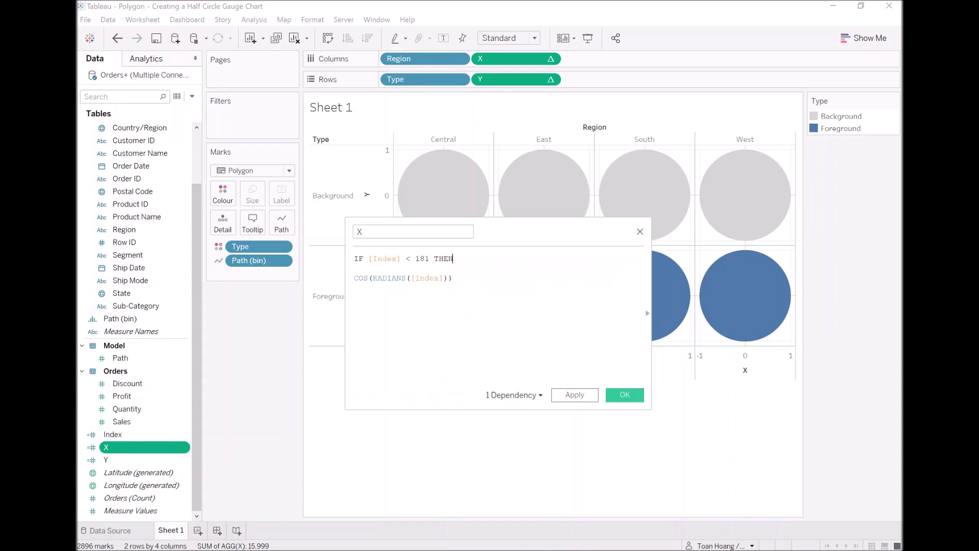
# Step: Add an ELSE branch COS(RADIANS(361-[Index])) * 2 and close the statement with END
pyautogui.click(452, 278)
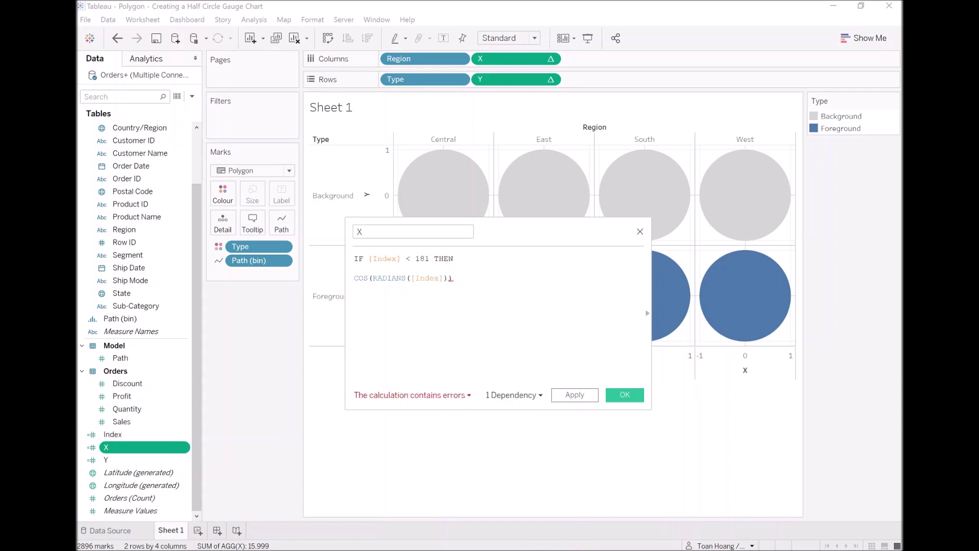
pyautogui.press('BackSpace')
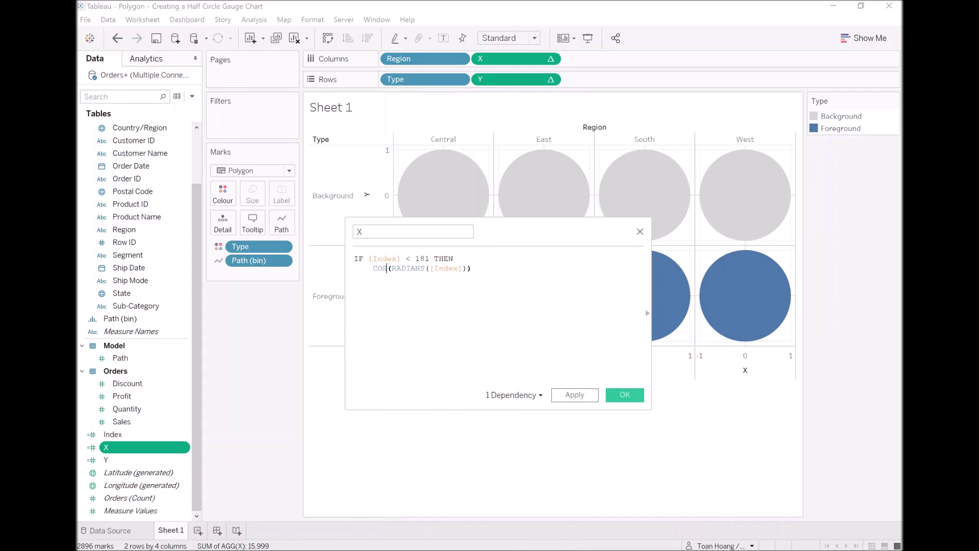
pyautogui.press('End')
pyautogui.press('Return')
pyautogui.write('ELSE')
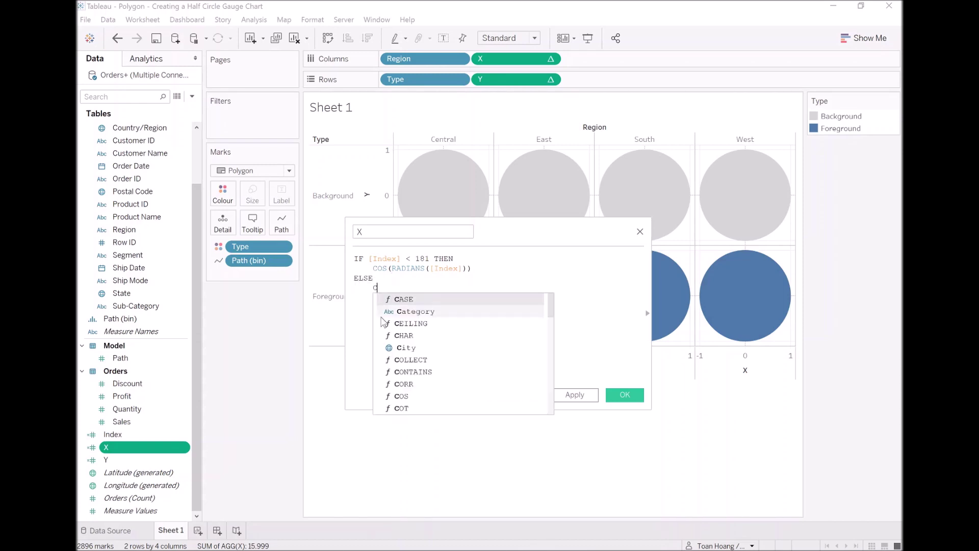
pyautogui.write('os')
pyautogui.press('Return')
pyautogui.write('ra')
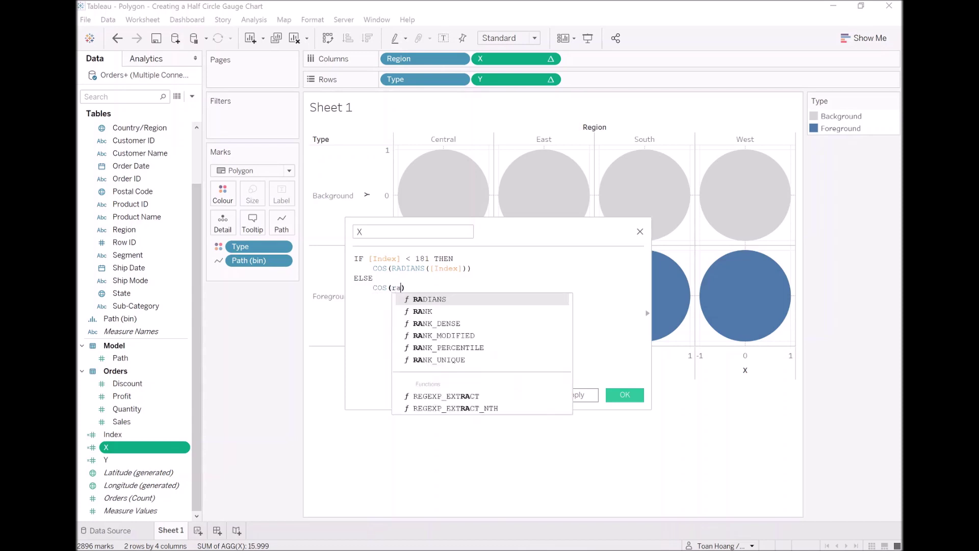
pyautogui.press('Return')
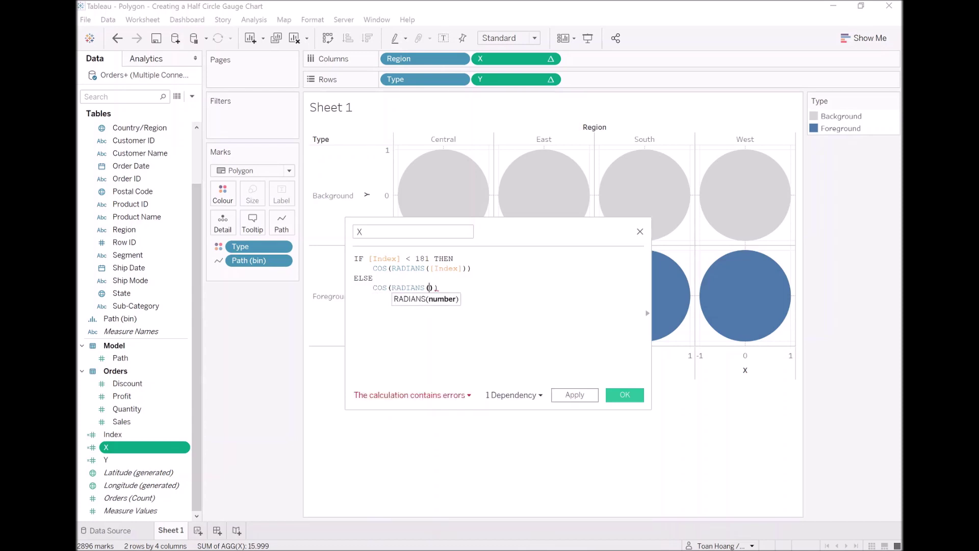
pyautogui.write('361-')
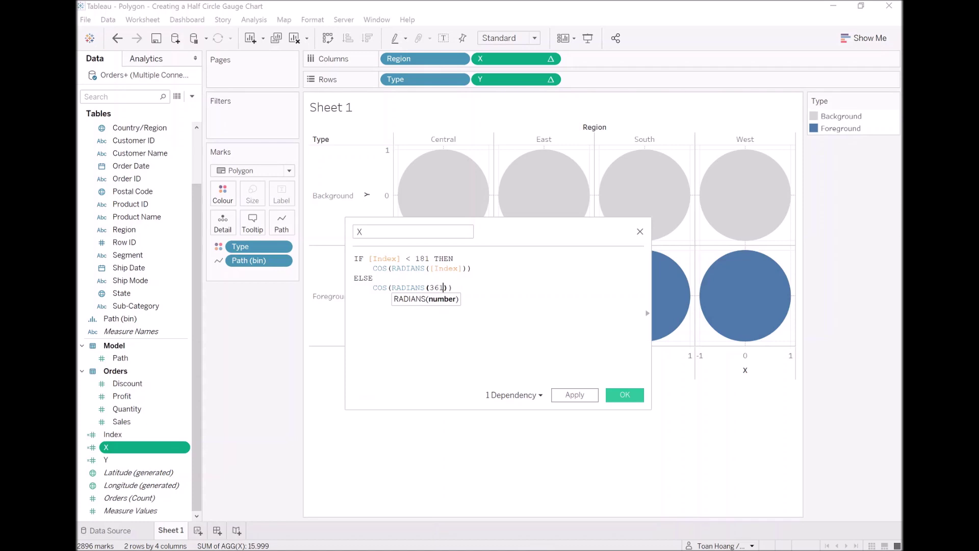
pyautogui.write('ind')
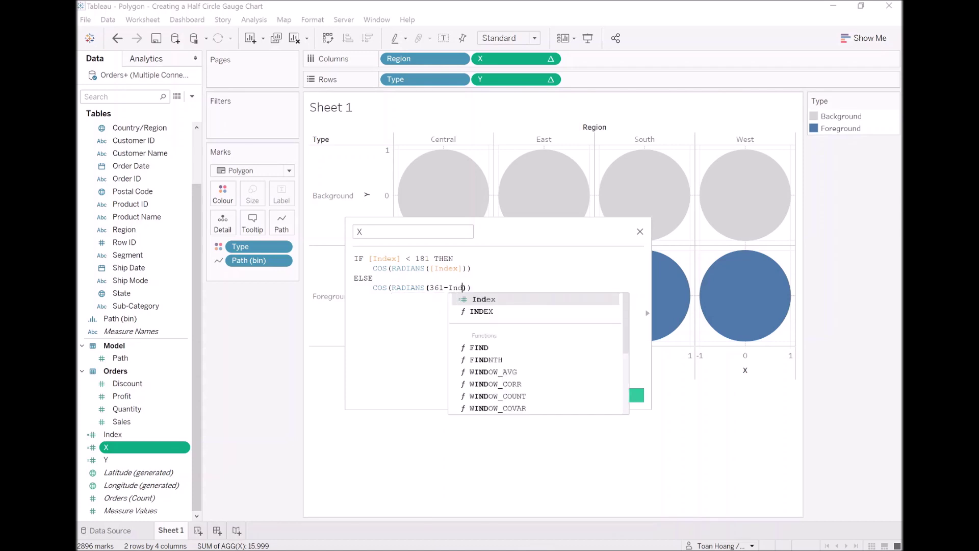
pyautogui.press('Return')
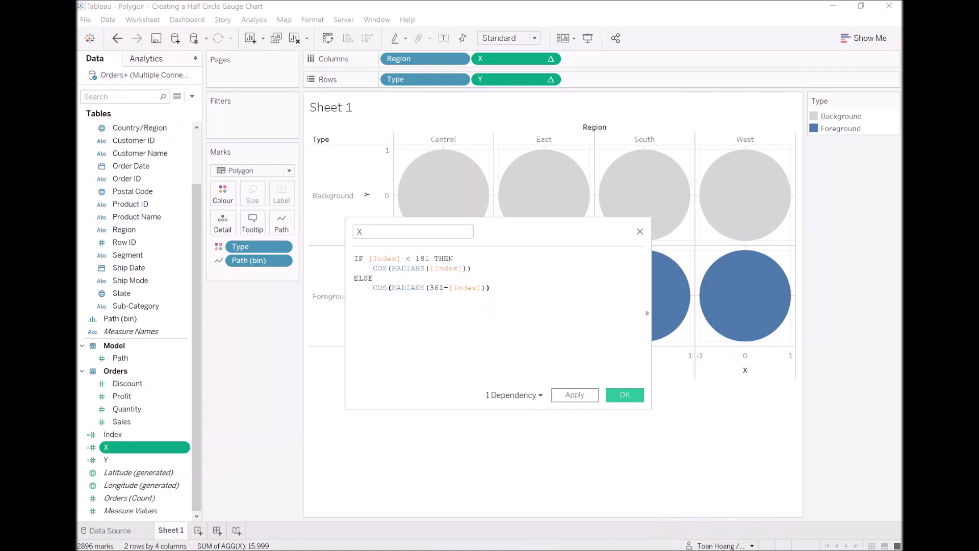
pyautogui.write('* 2')
pyautogui.press('Return')
pyautogui.write('end')
pyautogui.press('Return')
# Step: Select and copy the whole X formula, then confirm it with OK
pyautogui.press('Up')
pyautogui.press('Up')
pyautogui.press('Right')
pyautogui.press('Right')
pyautogui.press('Right')
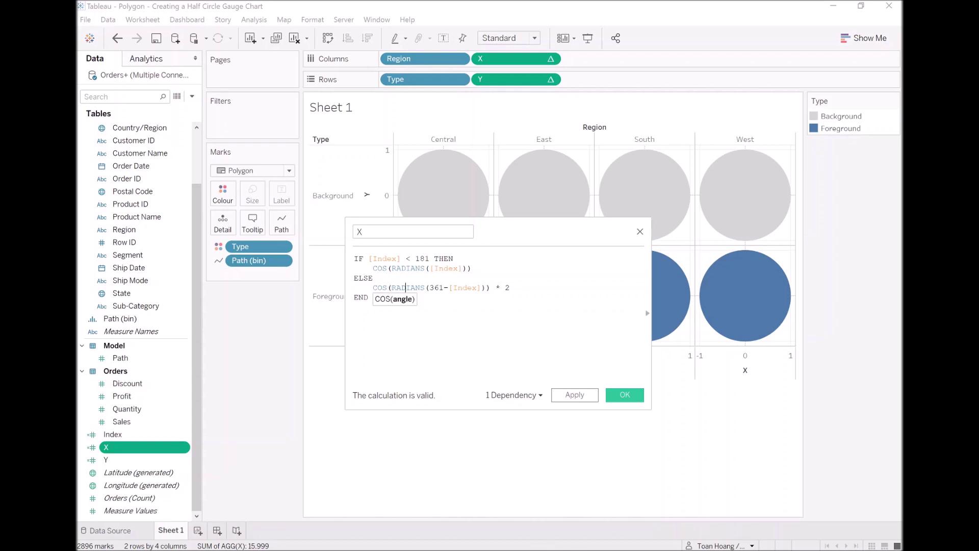
pyautogui.click(444, 287)
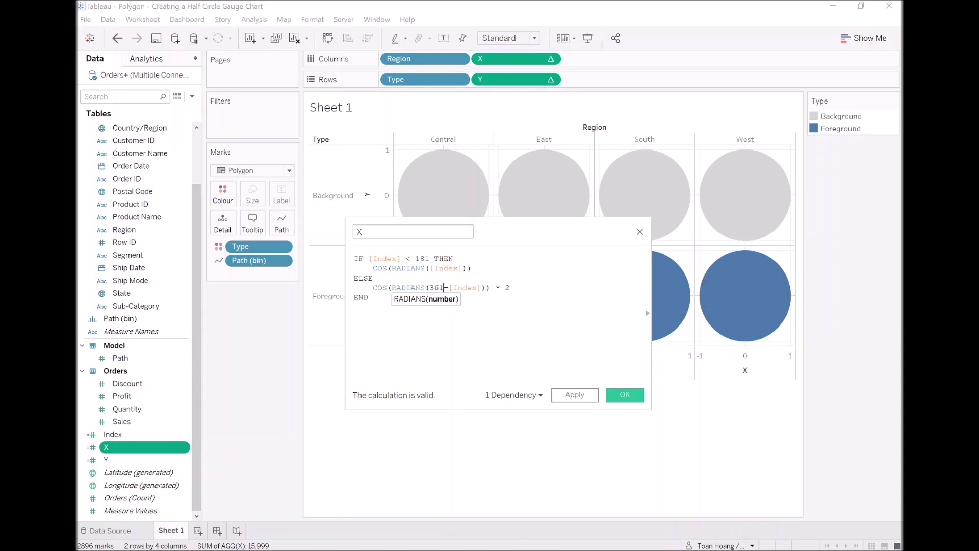
pyautogui.moveTo(372, 301); pyautogui.dragTo(353, 258)
pyautogui.hotkey('ctrl', 'c')
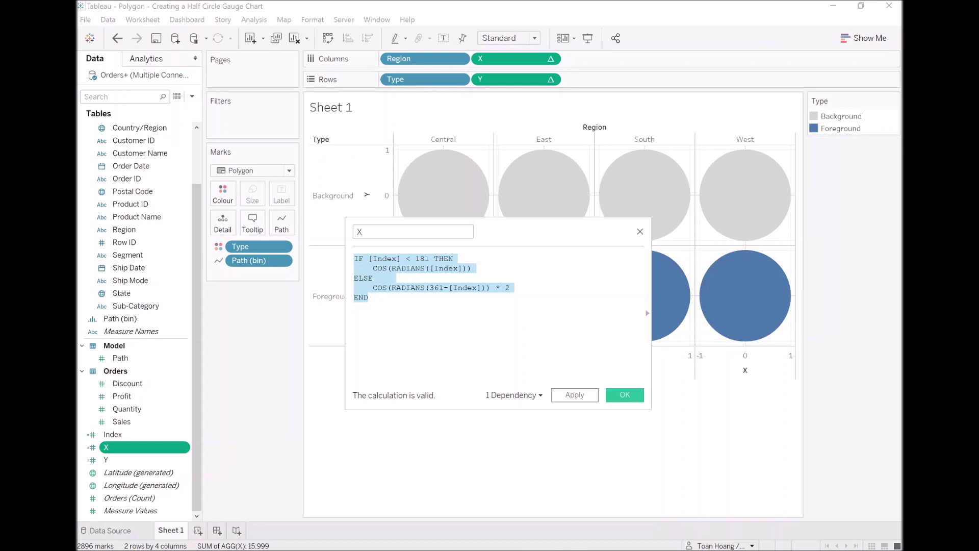
pyautogui.click(625, 396)
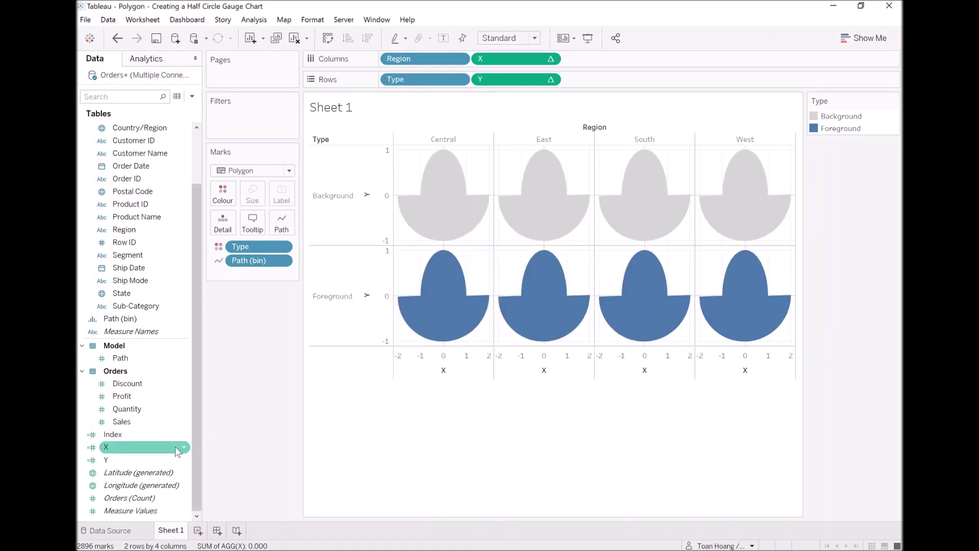
# Step: Paste the copied formula into the Y calculation, change both COS to SIN, then apply and confirm
pyautogui.rightClick(138, 459)
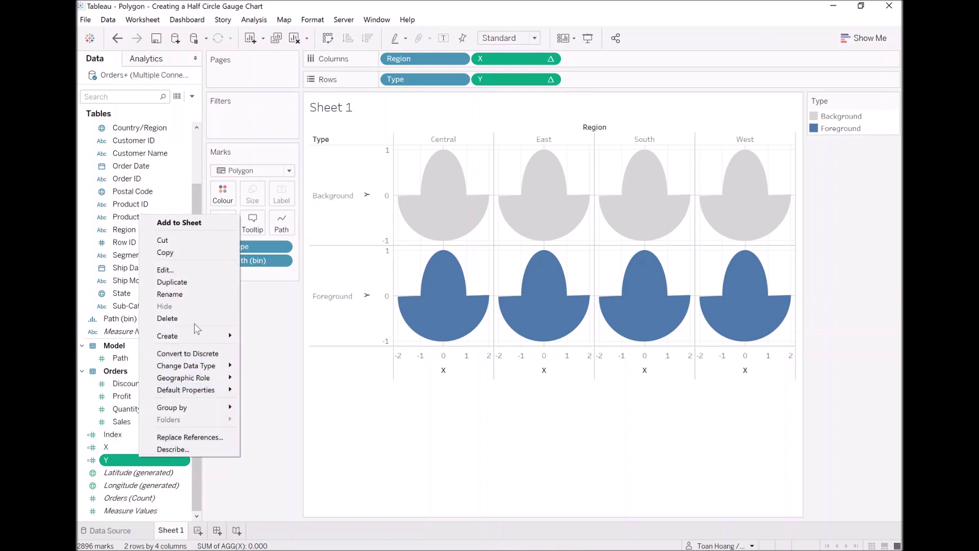
pyautogui.click(188, 269)
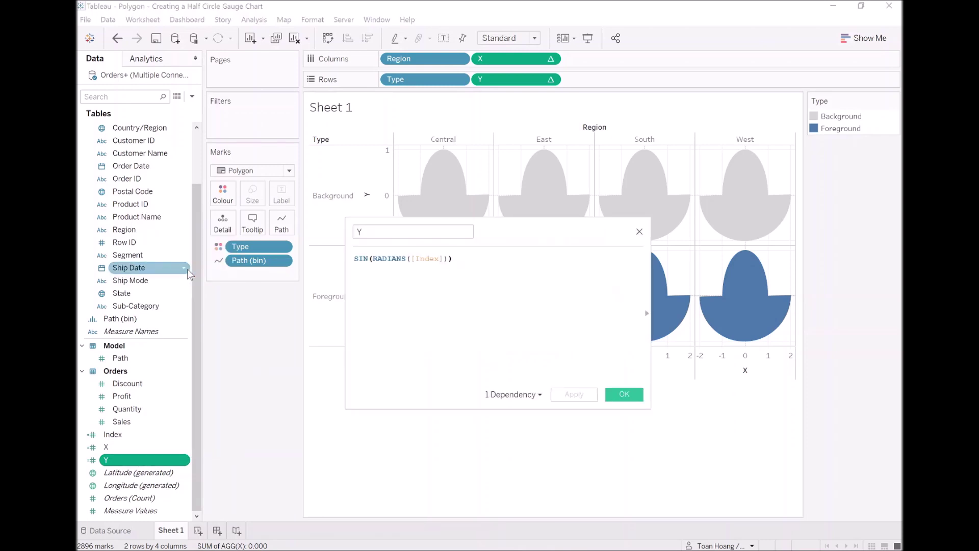
pyautogui.hotkey('ctrl', 'a')
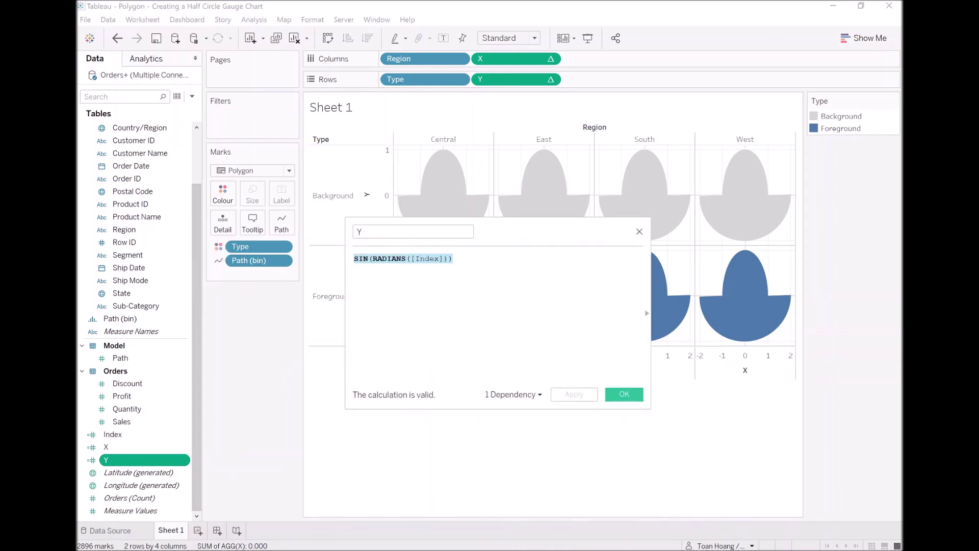
pyautogui.hotkey('ctrl', 'v')
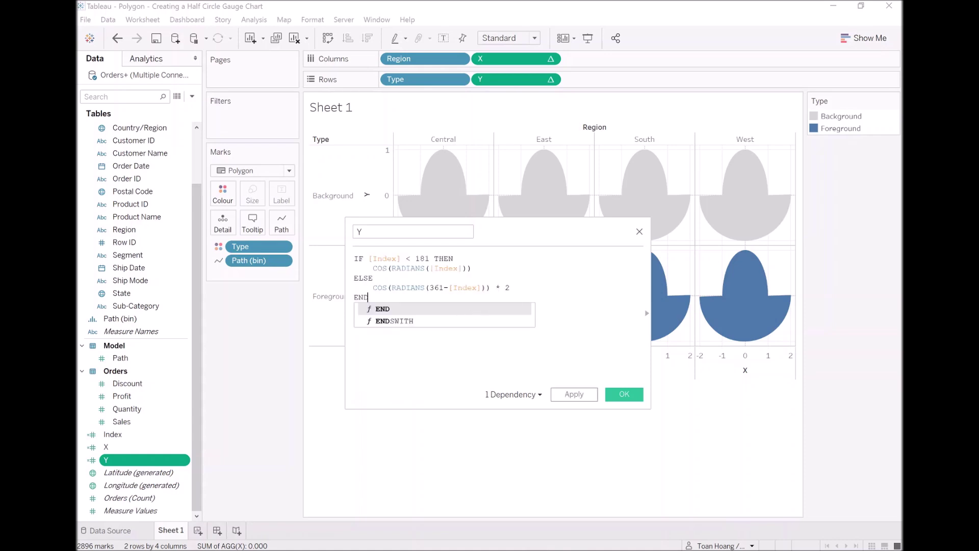
pyautogui.doubleClick(380, 269)
pyautogui.write('SIN')
pyautogui.click(381, 288)
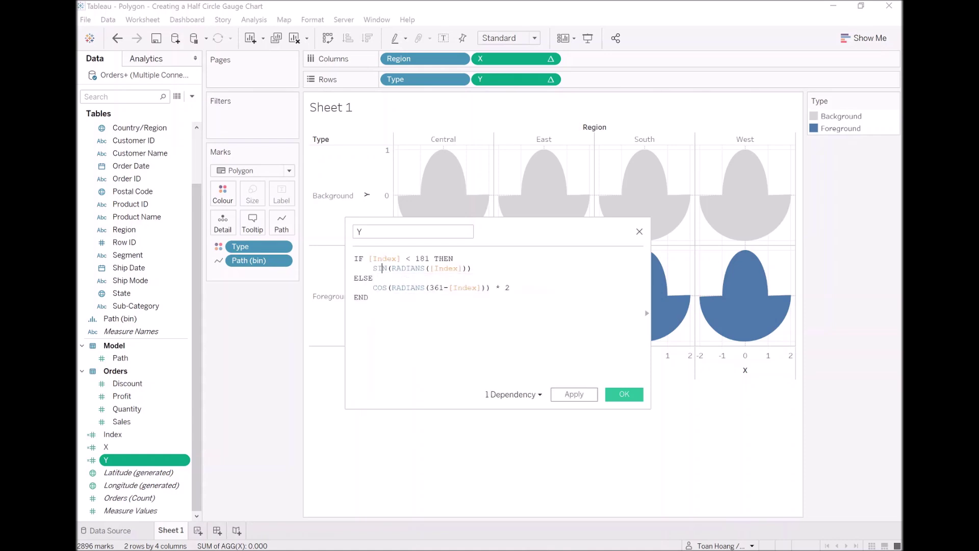
pyautogui.doubleClick(380, 288)
pyautogui.write('SIN')
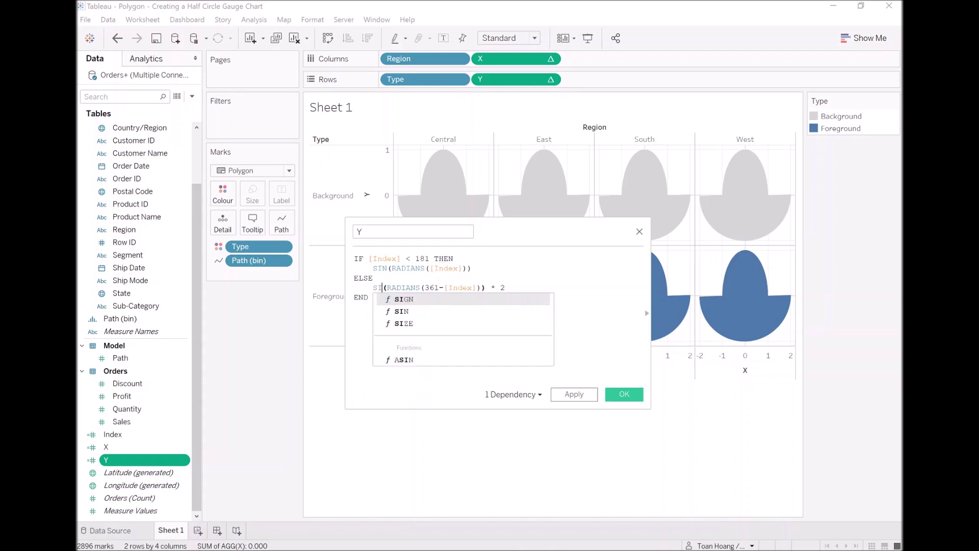
pyautogui.press('Escape')
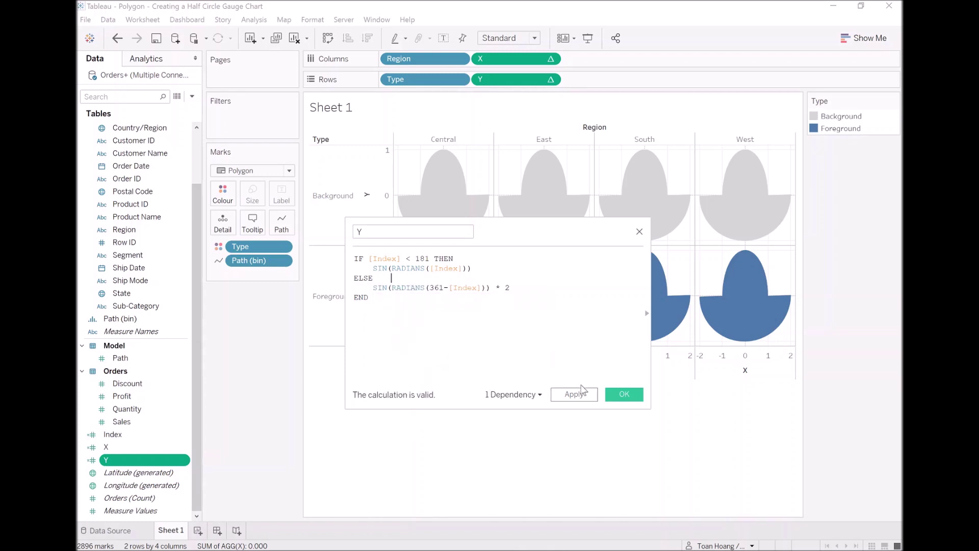
pyautogui.click(574, 395)
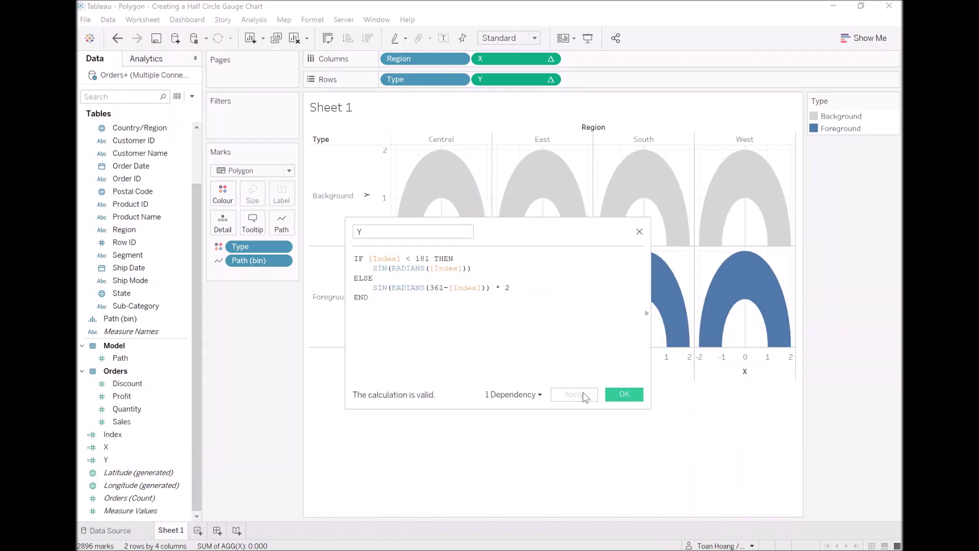
pyautogui.click(612, 396)
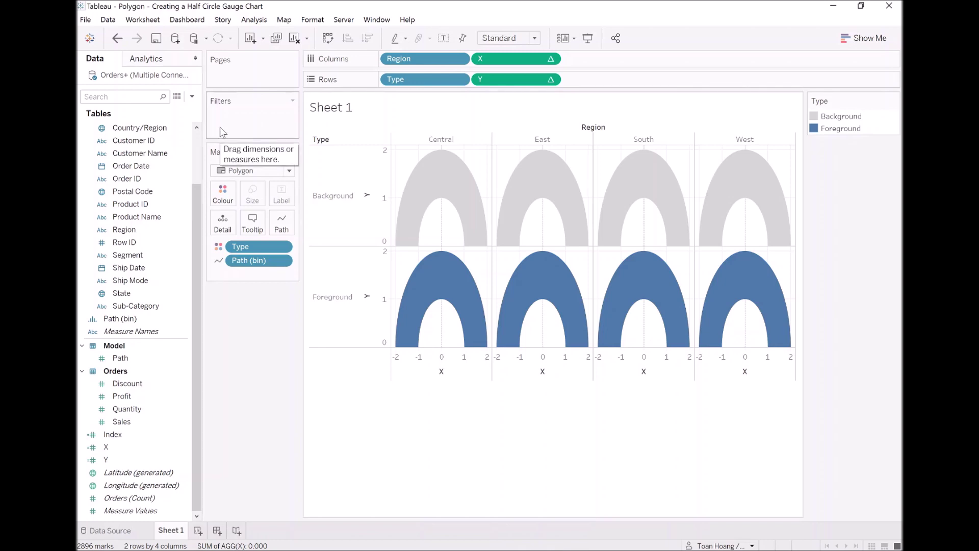
# Step: Create a calculated field TC_Sales as WINDOW_SUM(SUM([Sales])) / 4
pyautogui.click(192, 99)
pyautogui.click(153, 109)
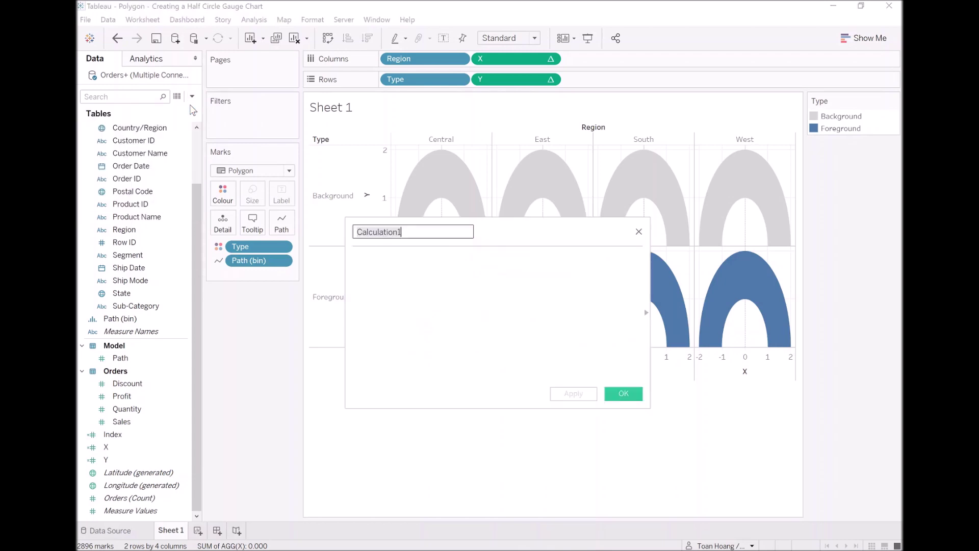
pyautogui.write('TC_Sales')
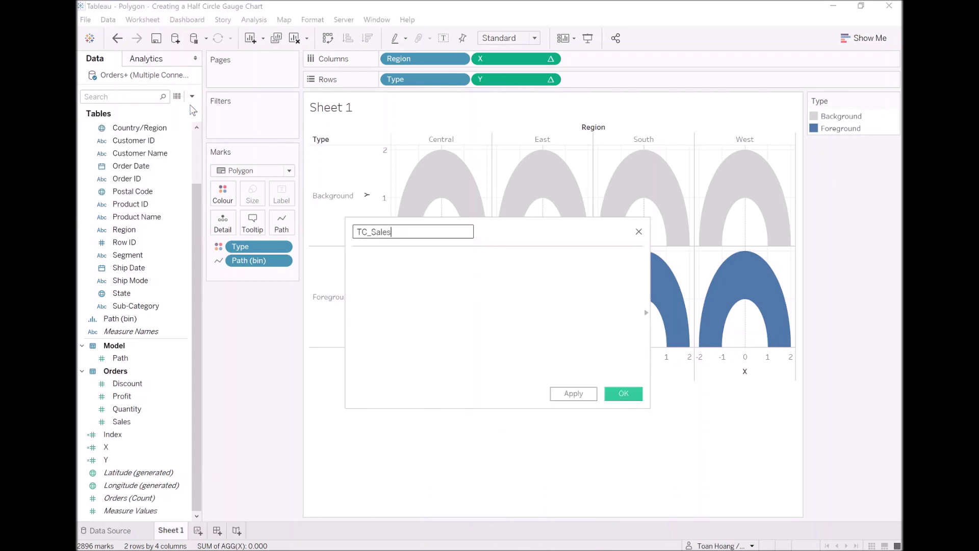
pyautogui.press('Tab')
pyautogui.write('w')
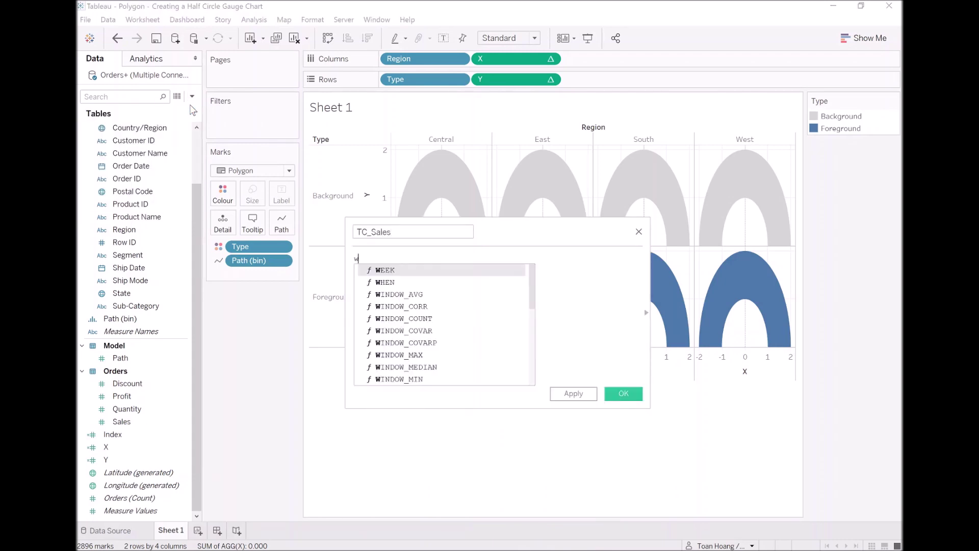
pyautogui.write('indow_su')
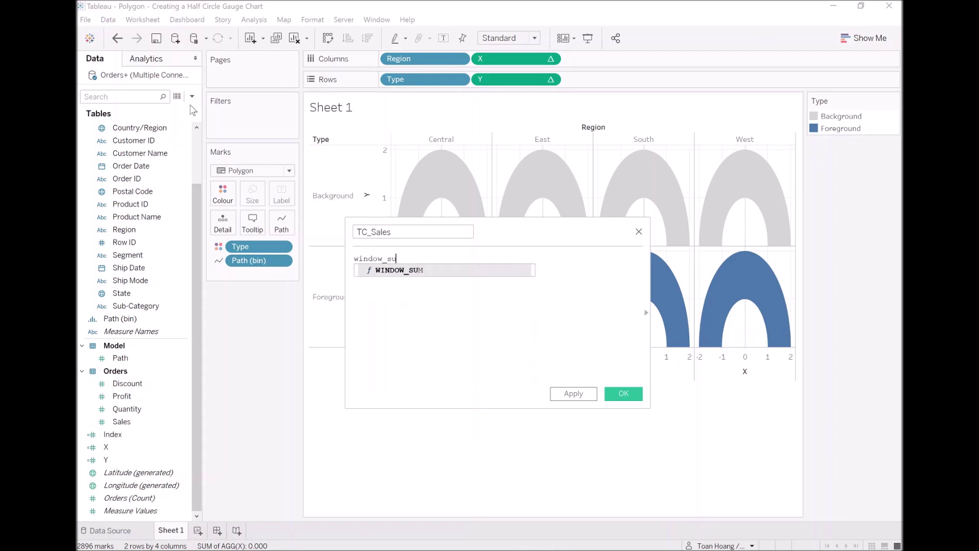
pyautogui.press('Return')
pyautogui.write('SUM')
pyautogui.write('([Sales]))')
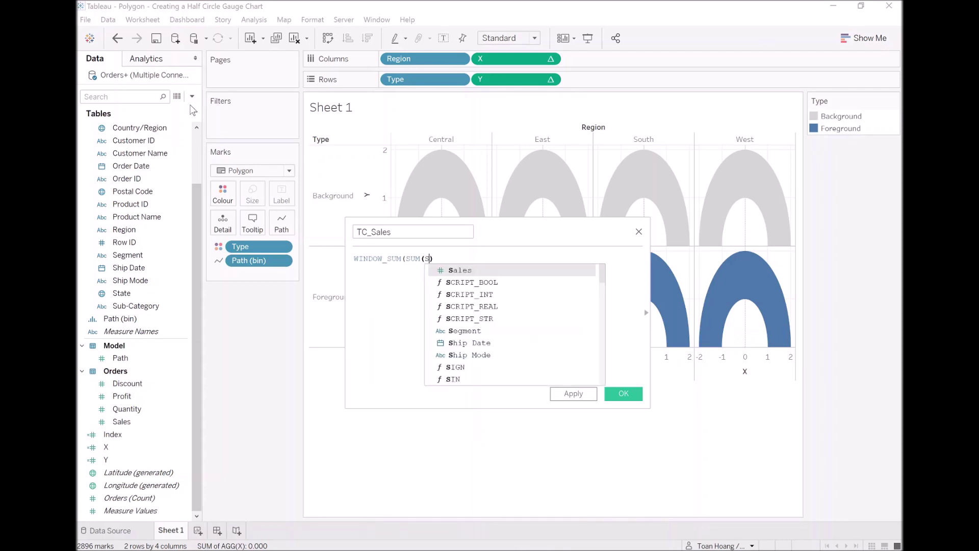
pyautogui.write(' / 4')
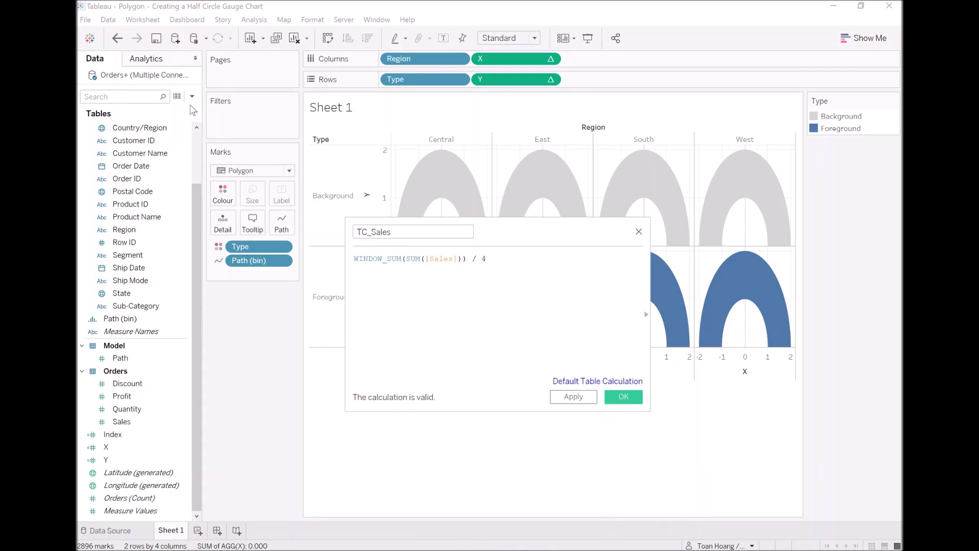
pyautogui.hotkey('ctrl', 'a')
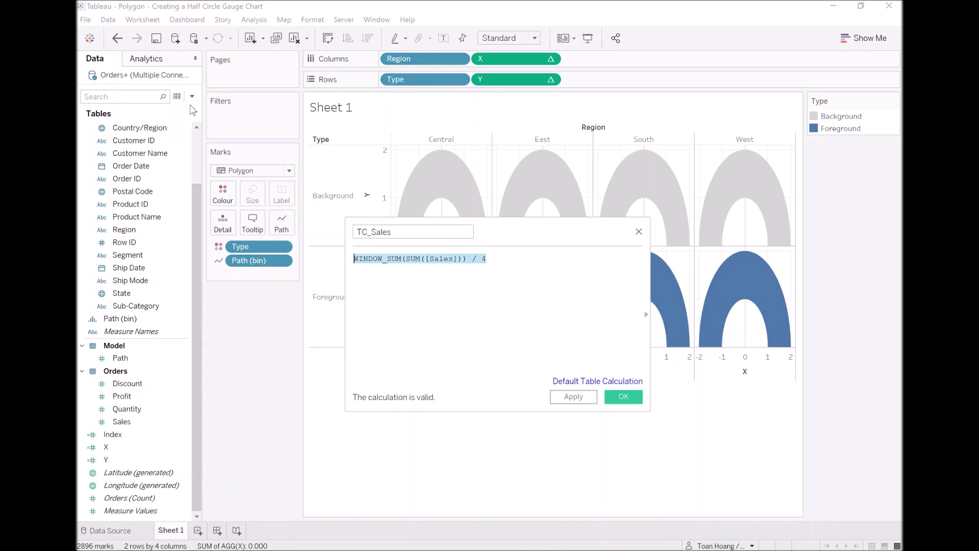
pyautogui.click(620, 400)
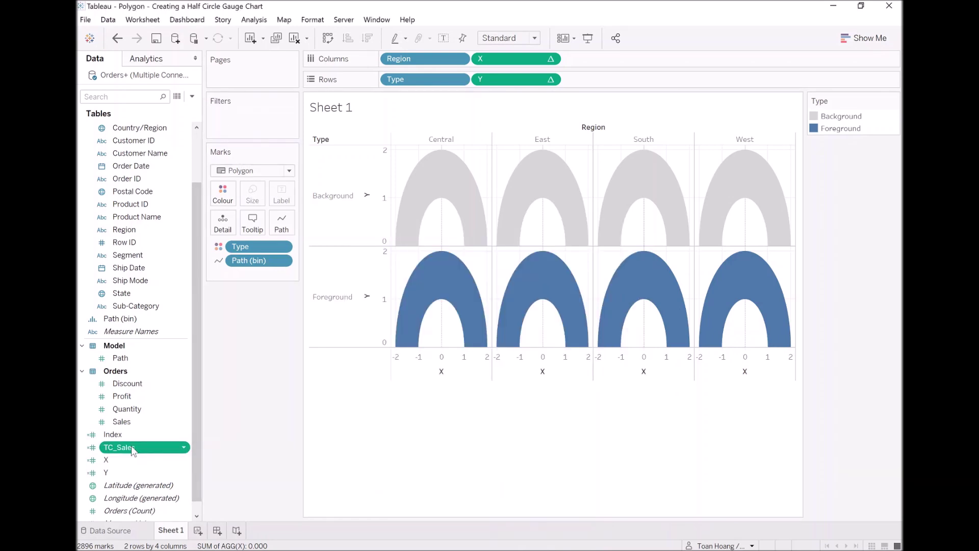
# Step: Duplicate TC_Sales and rename the copy TC_Total Sales
pyautogui.rightClick(133, 449)
pyautogui.press('Escape')
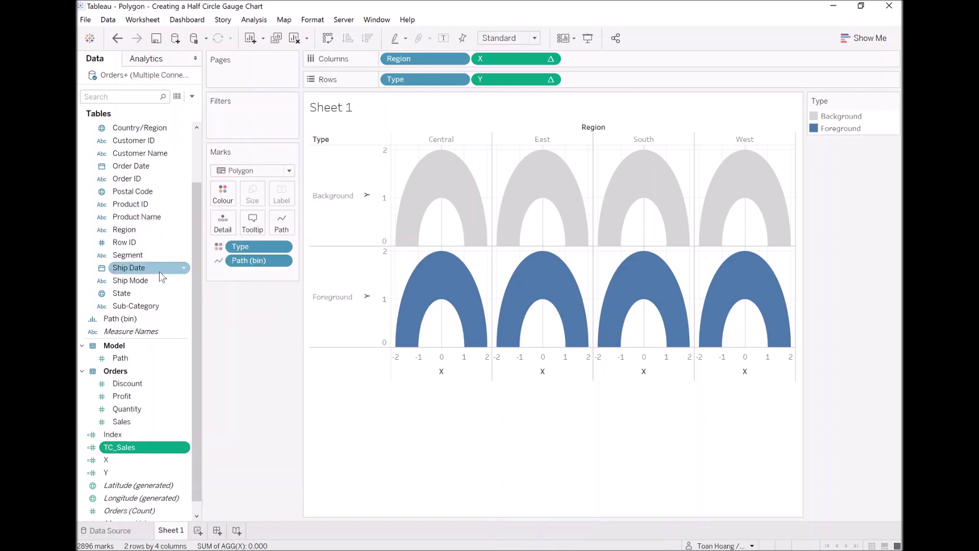
pyautogui.rightClick(141, 459)
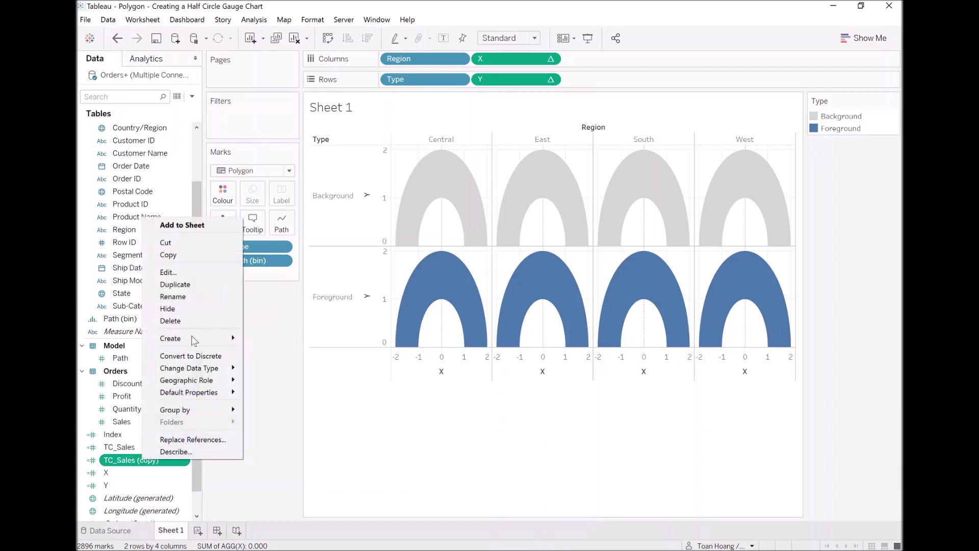
pyautogui.click(198, 296)
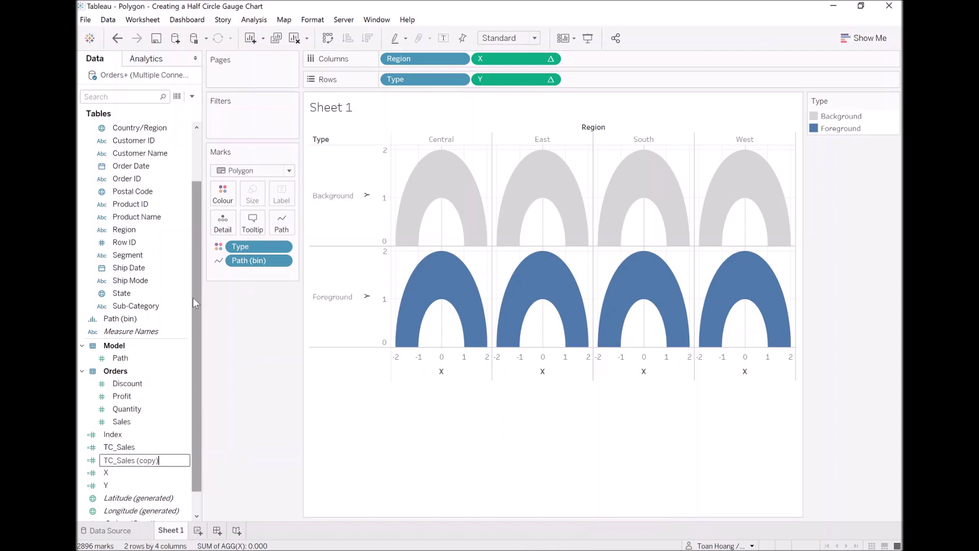
pyautogui.hotkey('shift', 'Left')
pyautogui.hotkey('shift', 'Left')
pyautogui.hotkey('shift', 'Left')
pyautogui.hotkey('shift', 'Left')
pyautogui.hotkey('shift', 'Left')
pyautogui.hotkey('shift', 'Left')
pyautogui.hotkey('shift', 'Left')
pyautogui.press('BackSpace')
pyautogui.write('Total')
pyautogui.press('Return')
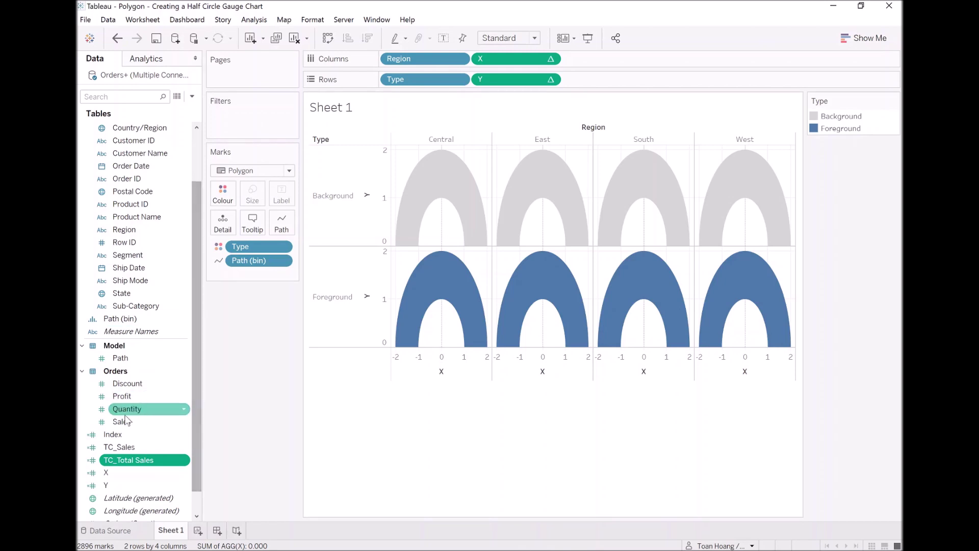
pyautogui.click(192, 96)
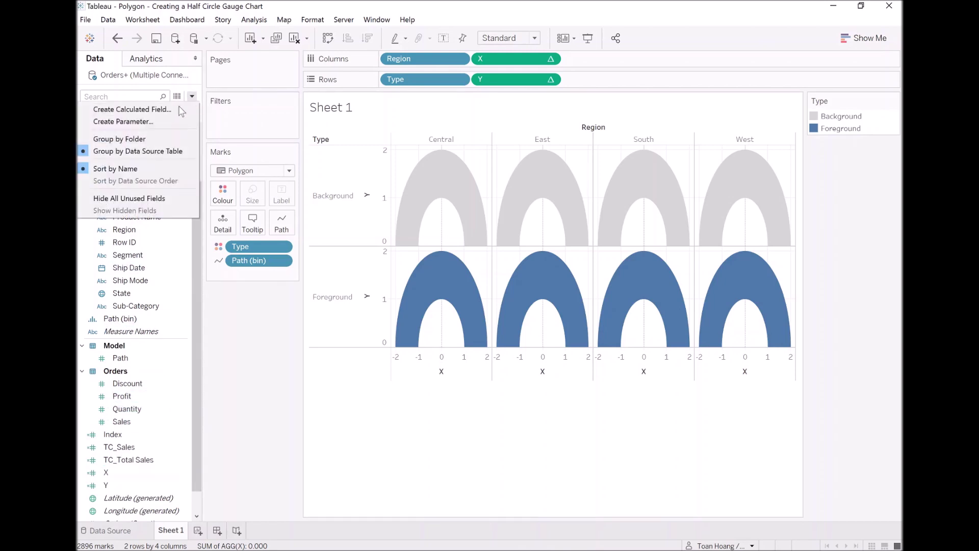
# Step: Create the TC_Percentage field with the formula [TC_Sales] / [TC_Total Sales]
pyautogui.click(176, 108)
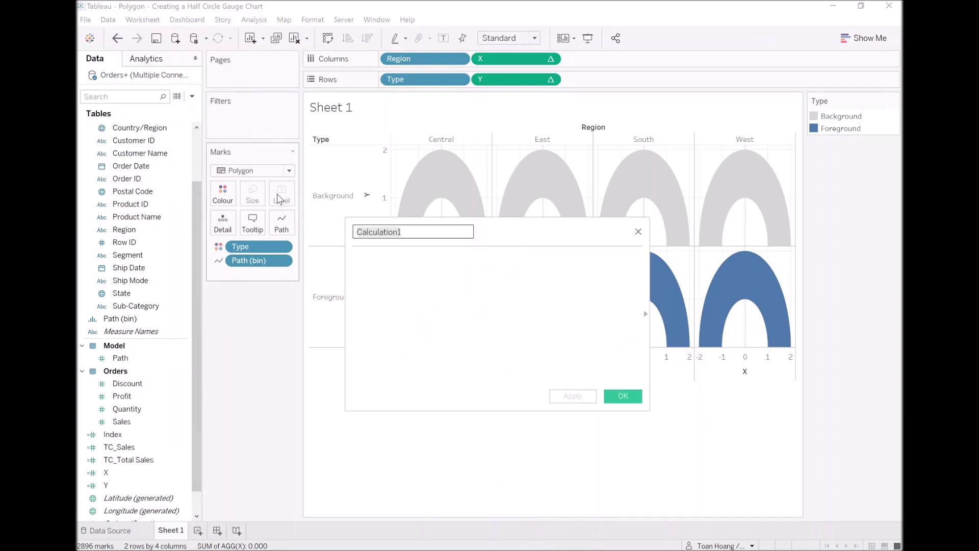
pyautogui.write('TC_Per')
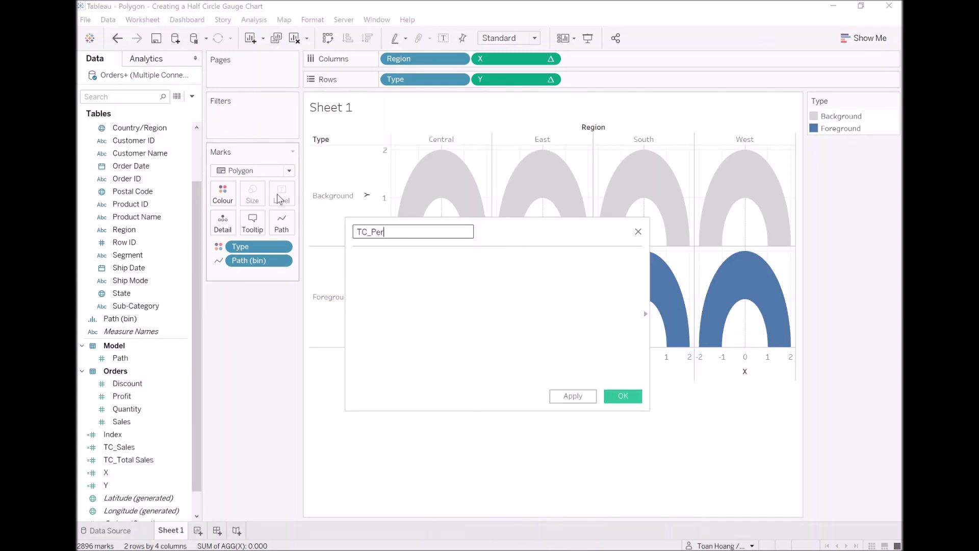
pyautogui.write('centage')
pyautogui.press('Tab')
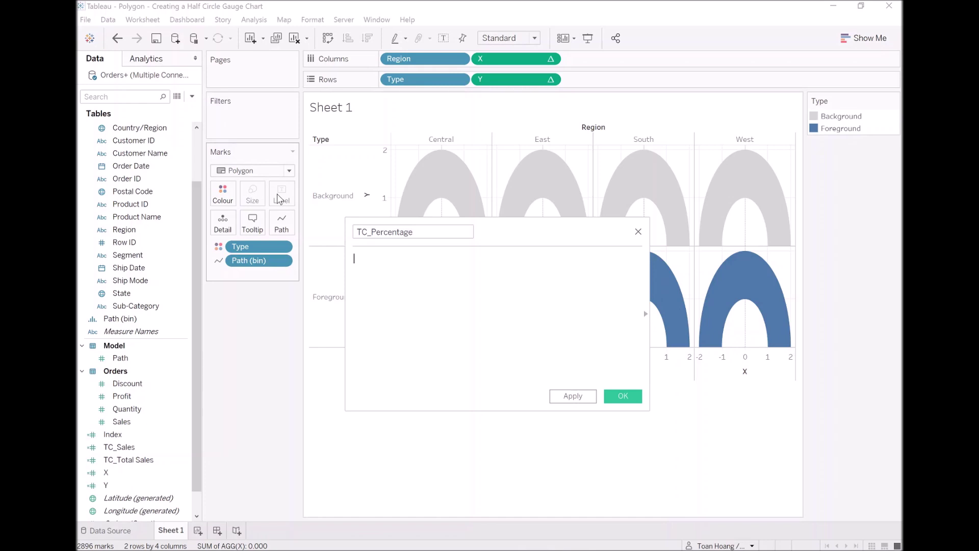
pyautogui.write('tc')
pyautogui.press('Return')
pyautogui.write('/ tc')
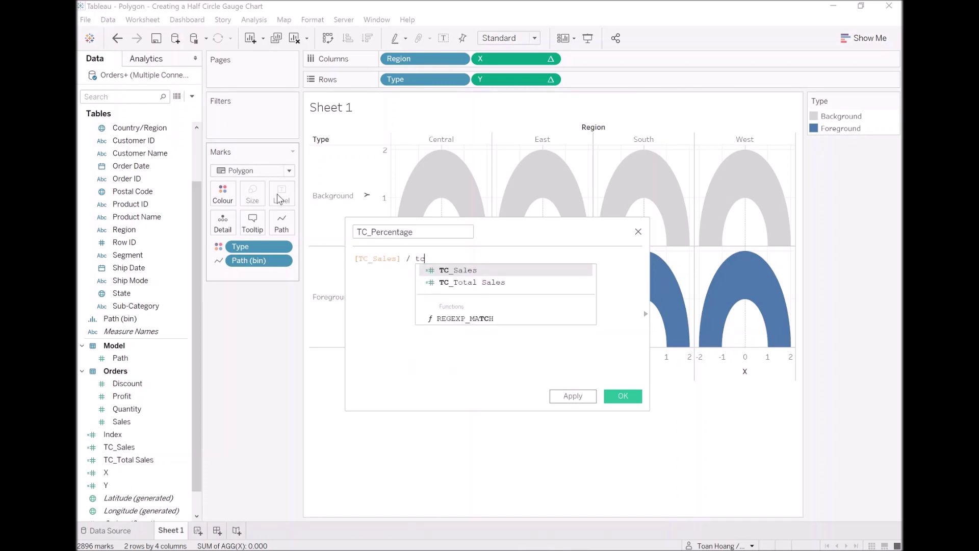
pyautogui.press('Down')
pyautogui.press('Return')
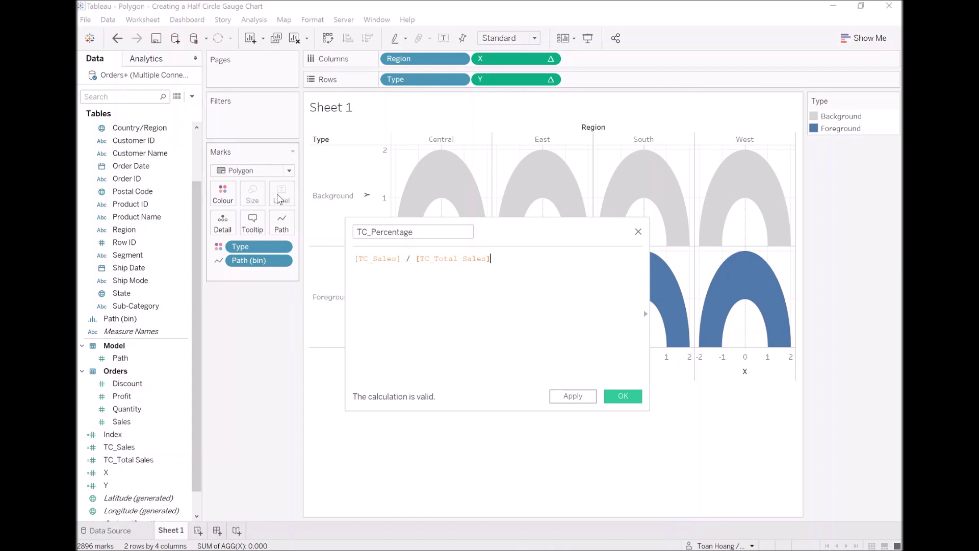
pyautogui.click(622, 397)
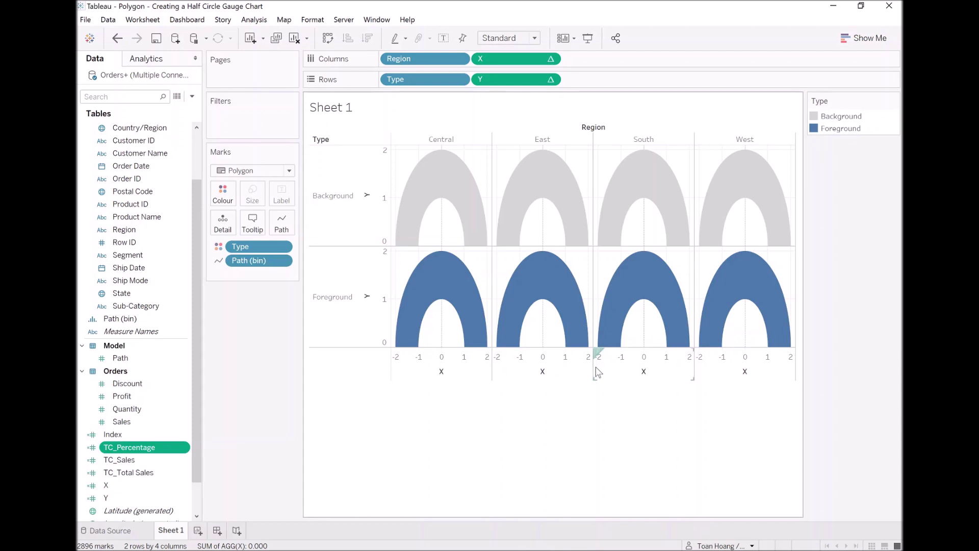
# Step: Open the X calculation, insert blank lines above the formula and enlarge the editor
pyautogui.rightClick(136, 485)
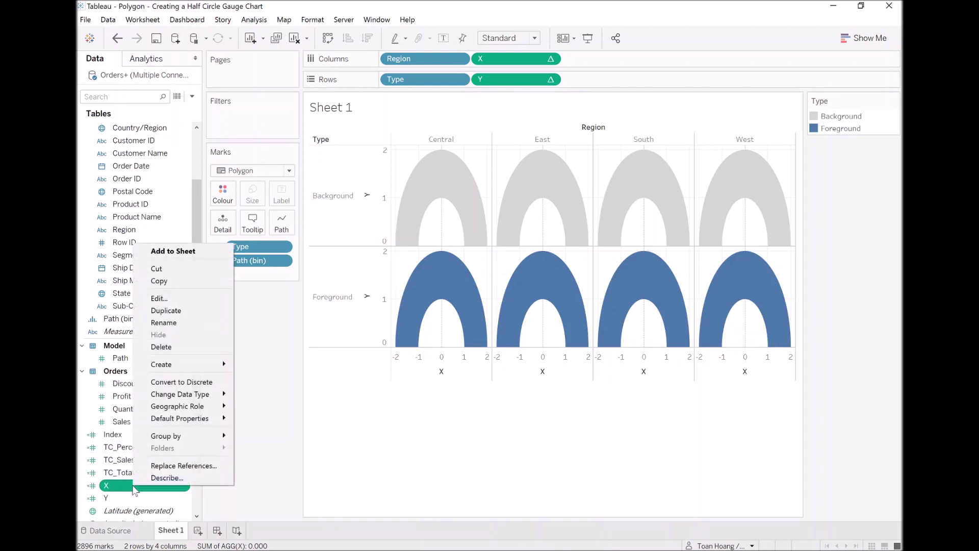
pyautogui.click(161, 298)
pyautogui.hotkey('ctrl', 'Home')
pyautogui.hotkey('shift', 'Down')
pyautogui.hotkey('shift', 'Down')
pyautogui.hotkey('shift', 'Down')
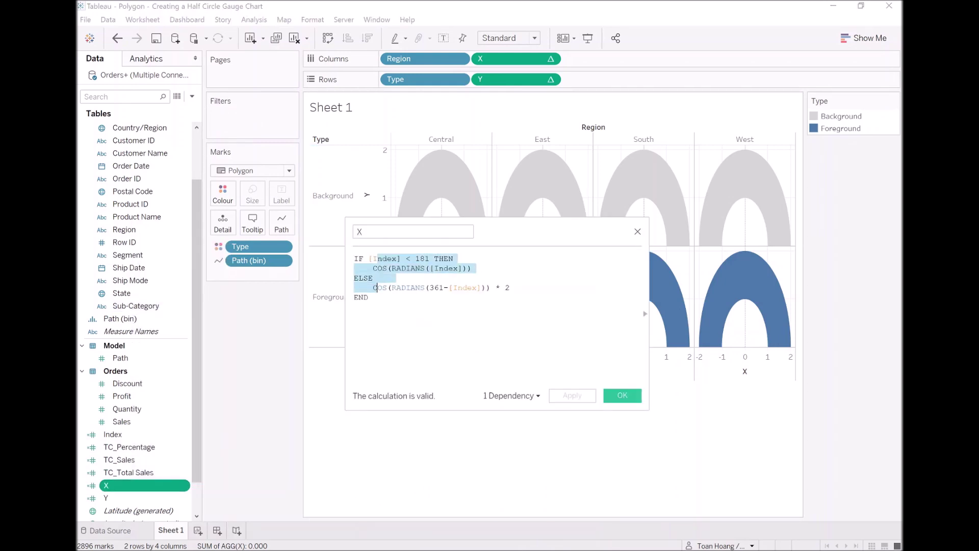
pyautogui.hotkey('shift', 'Down')
pyautogui.hotkey('shift', 'End')
pyautogui.press('Left')
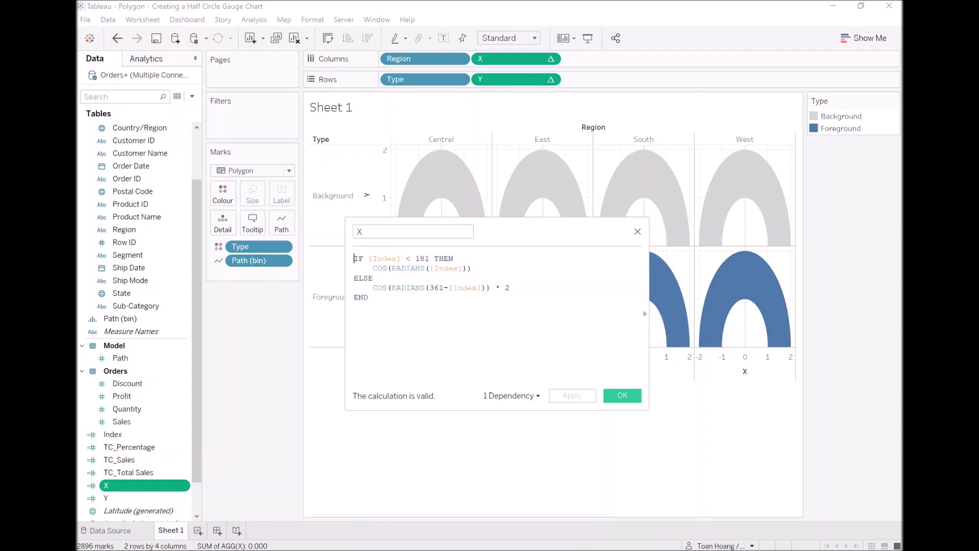
pyautogui.press('Return')
pyautogui.press('Return')
pyautogui.press('Return')
pyautogui.press('Return')
pyautogui.press('Return')
pyautogui.press('Down')
pyautogui.press('Down')
pyautogui.press('Down')
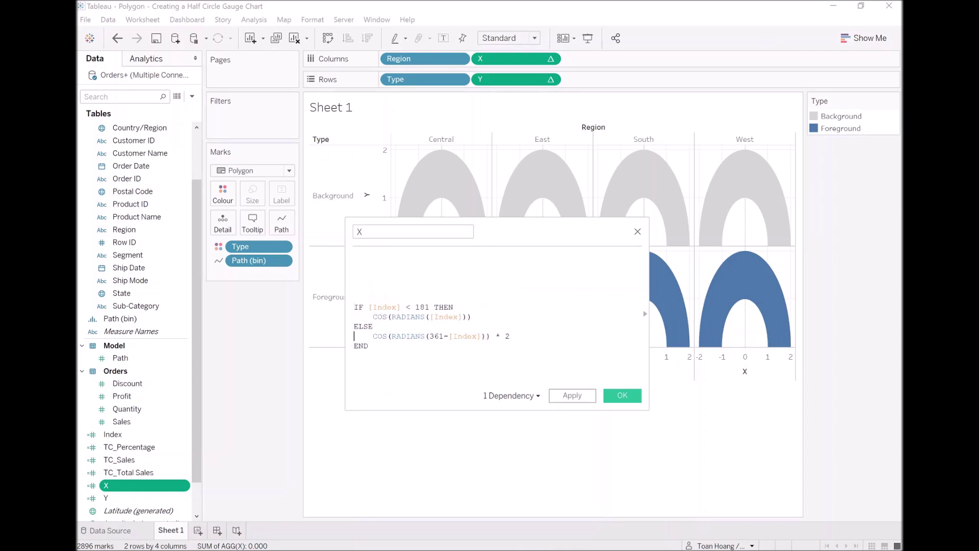
pyautogui.hotkey('ctrl', 'End')
pyautogui.press('Return')
pyautogui.press('Return')
pyautogui.moveTo(420, 410); pyautogui.dragTo(416, 479)
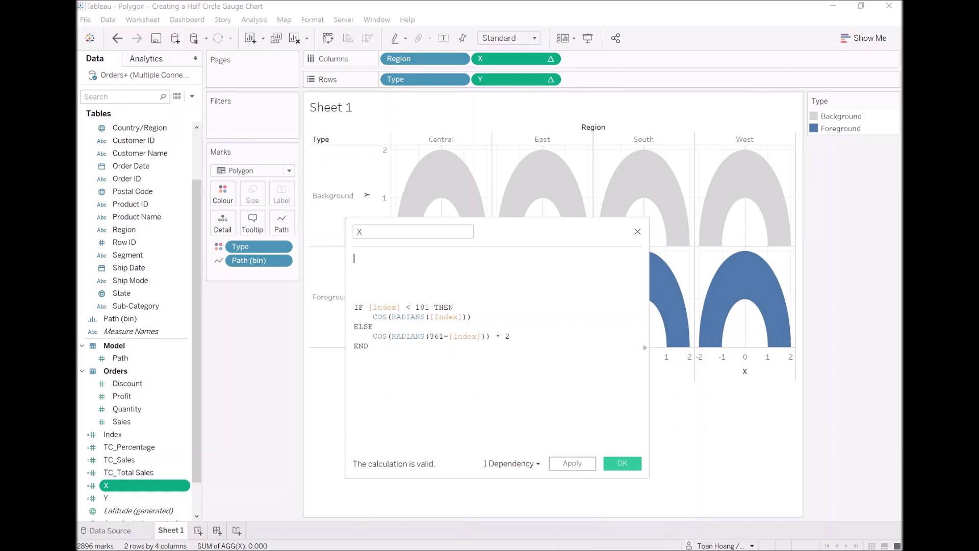
# Step: Add the outer condition IF WINDOW_MAX(MAX([Type])) = "Foreground" THEN
pyautogui.write('IF Window')
pyautogui.press('Down')
pyautogui.press('Down')
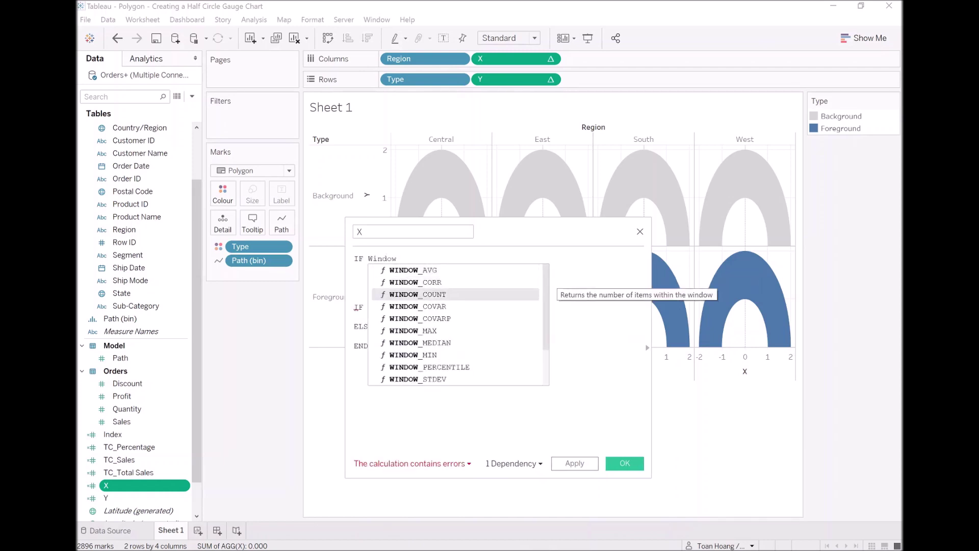
pyautogui.press('Down')
pyautogui.press('Down')
pyautogui.press('Down')
pyautogui.press('Down')
pyautogui.press('Up')
pyautogui.press('Return')
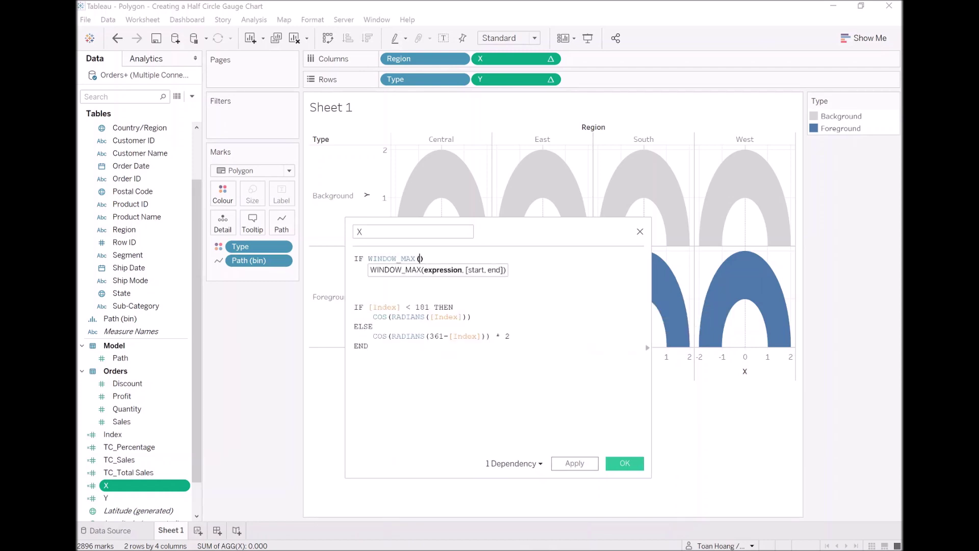
pyautogui.write('max')
pyautogui.press('Return')
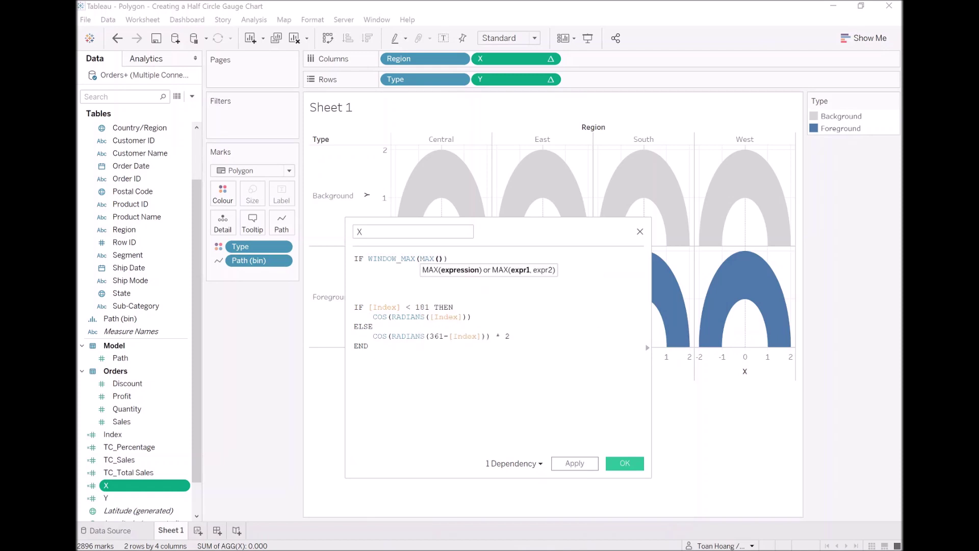
pyautogui.write('type')
pyautogui.press('Return')
pyautogui.press('Right')
pyautogui.press('Right')
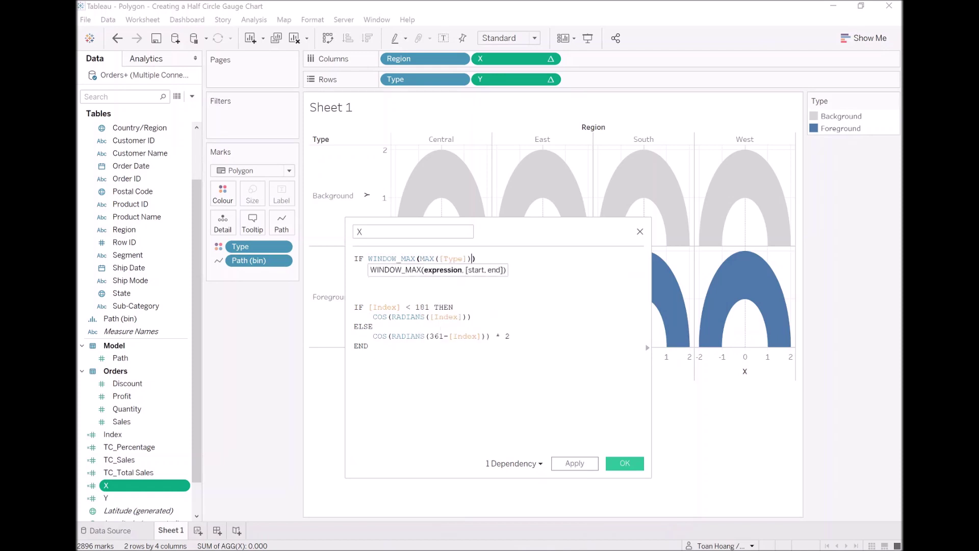
pyautogui.write('= "Fore')
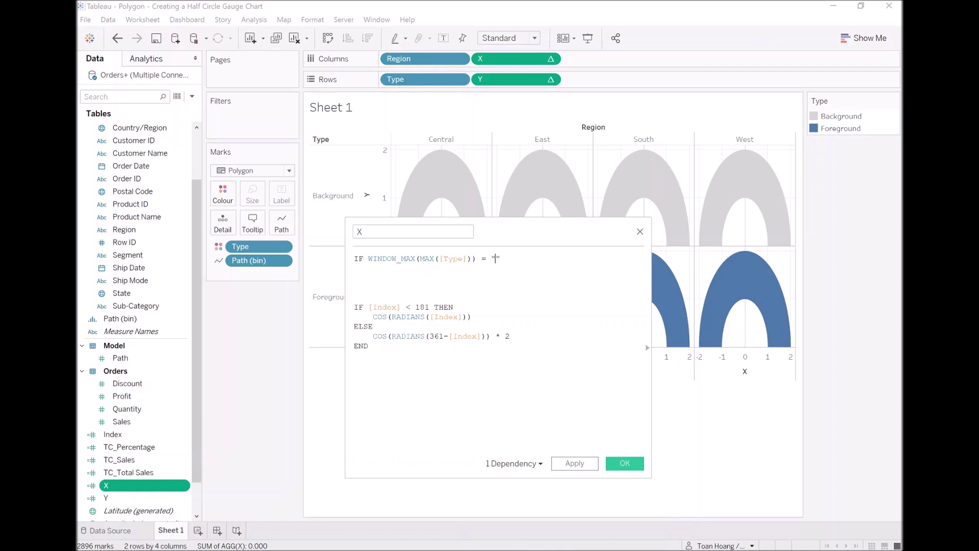
pyautogui.write('ground" THEN')
# Step: Indent the original Index IF block and add an ELSE line below it
pyautogui.hotkey('shift', 'Down')
pyautogui.hotkey('shift', 'Down')
pyautogui.hotkey('shift', 'Down')
pyautogui.hotkey('shift', 'Down')
pyautogui.press('BackSpace')
pyautogui.hotkey('shift', 'Down')
pyautogui.hotkey('shift', 'Down')
pyautogui.hotkey('shift', 'Down')
pyautogui.hotkey('shift', 'Down')
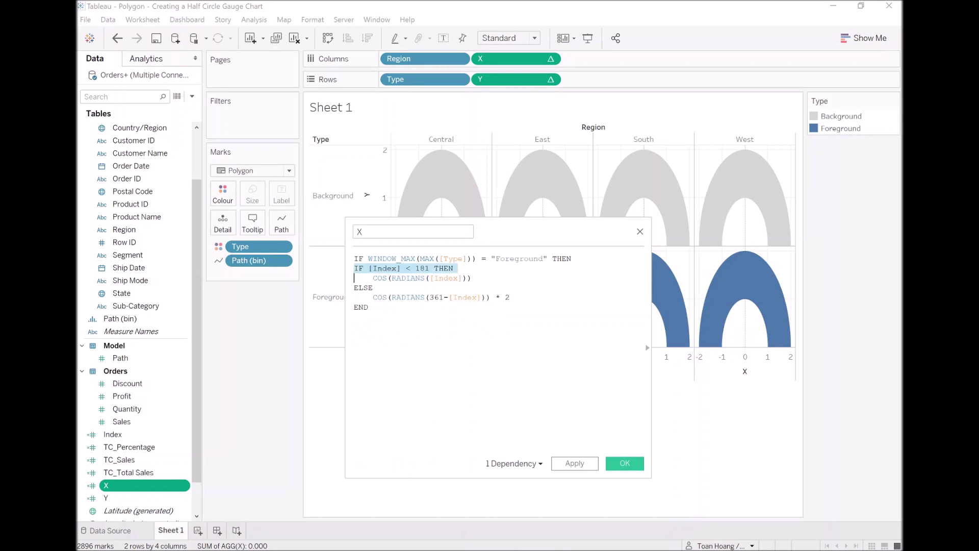
pyautogui.hotkey('shift', 'Down')
pyautogui.press('Tab')
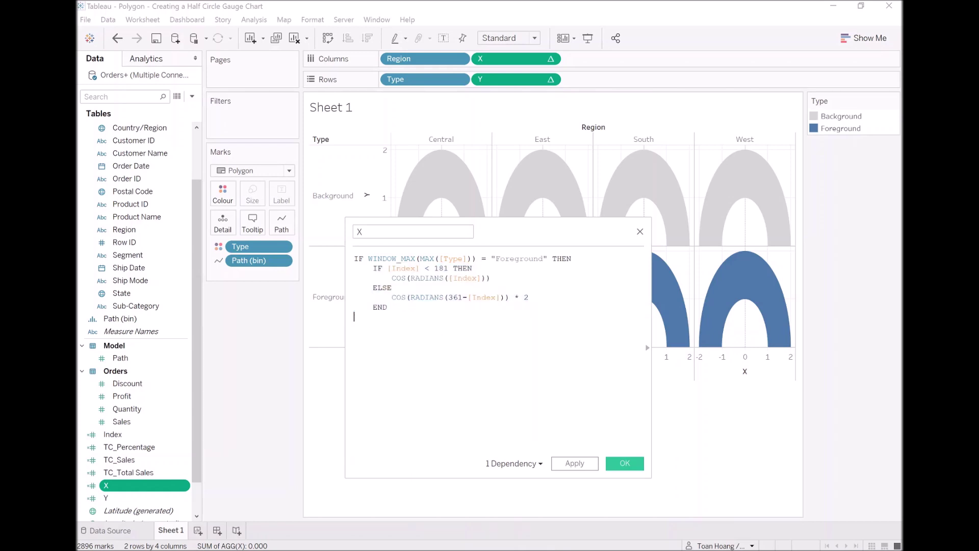
pyautogui.write('ELSE')
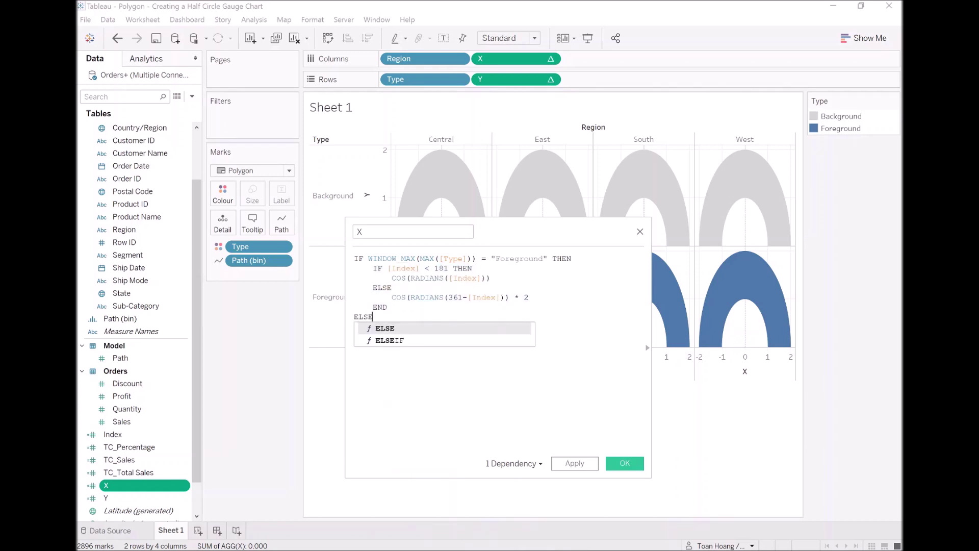
pyautogui.press('Return')
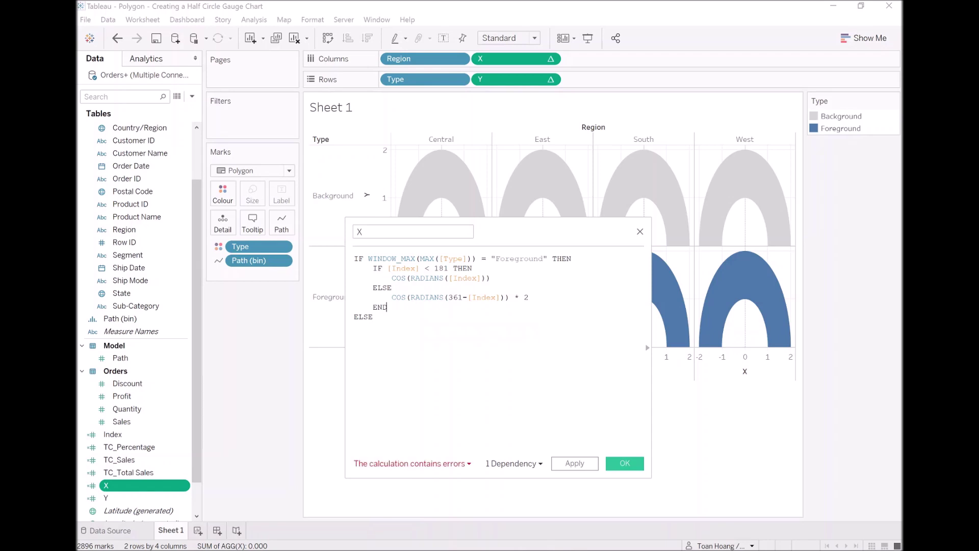
# Step: Paste a copy of the inner IF block under ELSE and close the formula with END
pyautogui.press('Up')
pyautogui.press('Up')
pyautogui.press('End')
pyautogui.hotkey('shift', 'Up')
pyautogui.hotkey('shift', 'Up')
pyautogui.hotkey('shift', 'Up')
pyautogui.hotkey('shift', 'Up')
pyautogui.hotkey('shift', 'Home')
pyautogui.hotkey('ctrl', 'c')
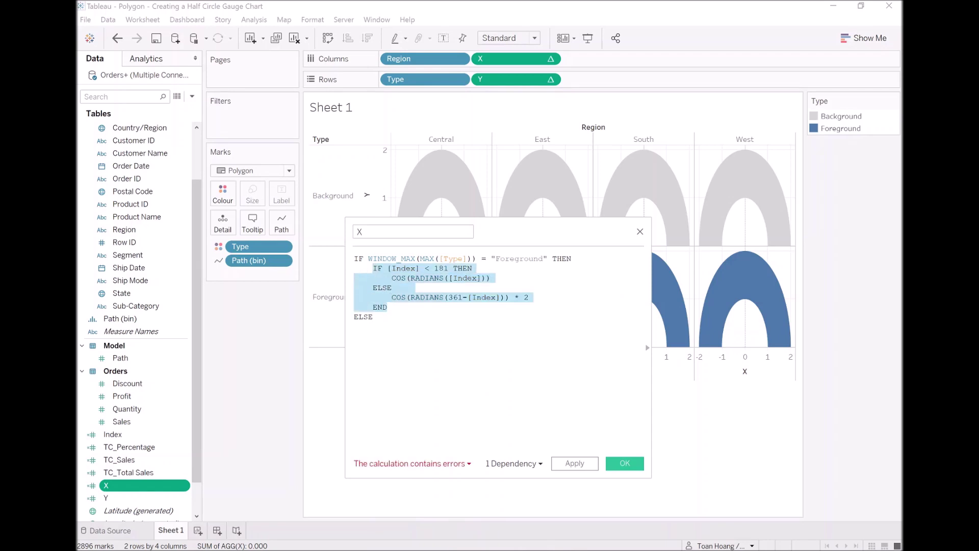
pyautogui.press('Down')
pyautogui.press('Down')
pyautogui.press('Down')
pyautogui.press('Down')
pyautogui.press('Down')
pyautogui.press('Down')
pyautogui.hotkey('ctrl', 'v')
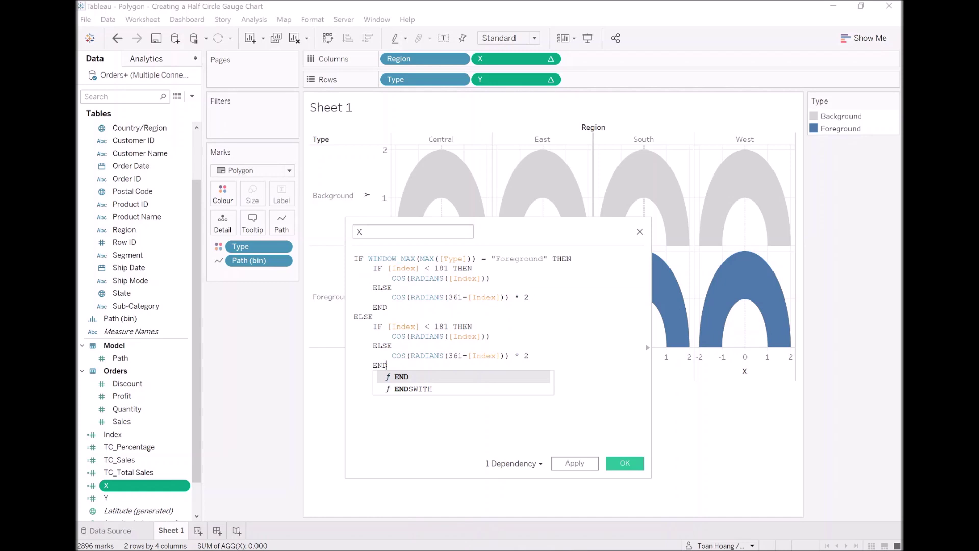
pyautogui.press('Escape')
pyautogui.write('END')
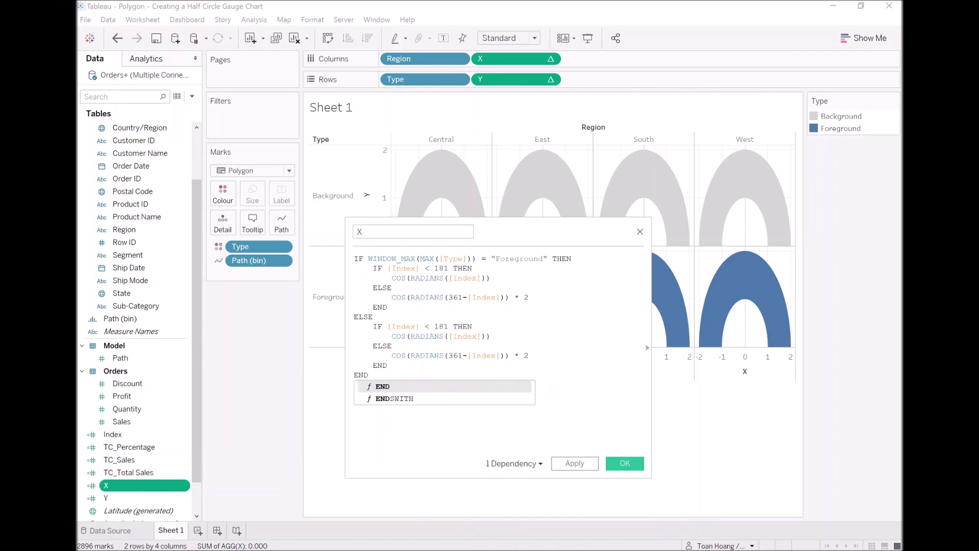
pyautogui.press('Escape')
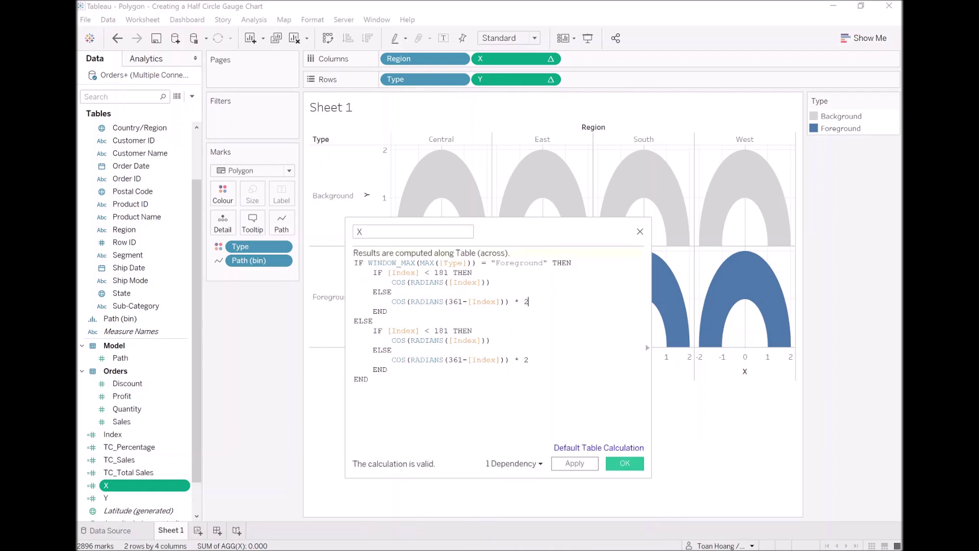
pyautogui.moveTo(388, 312); pyautogui.dragTo(354, 272)
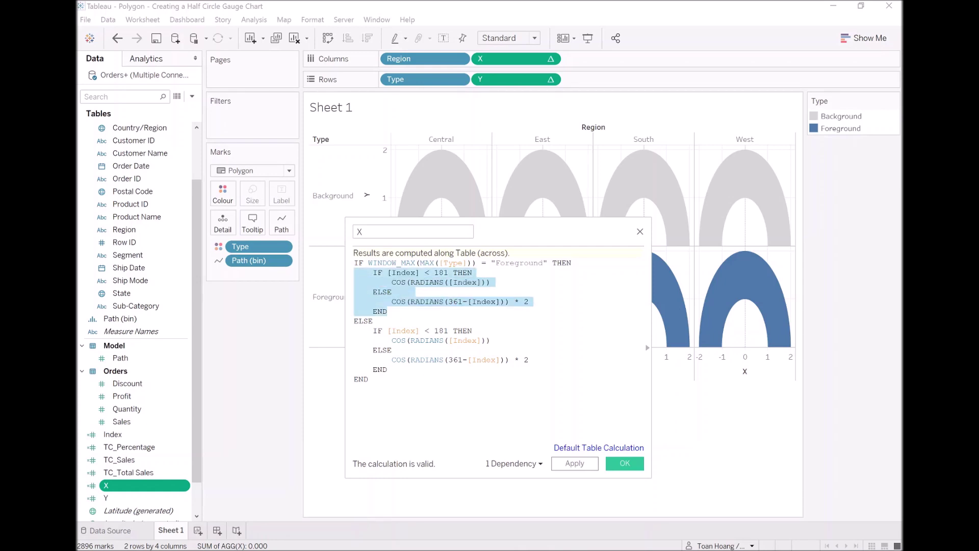
pyautogui.moveTo(388, 369); pyautogui.dragTo(354, 330)
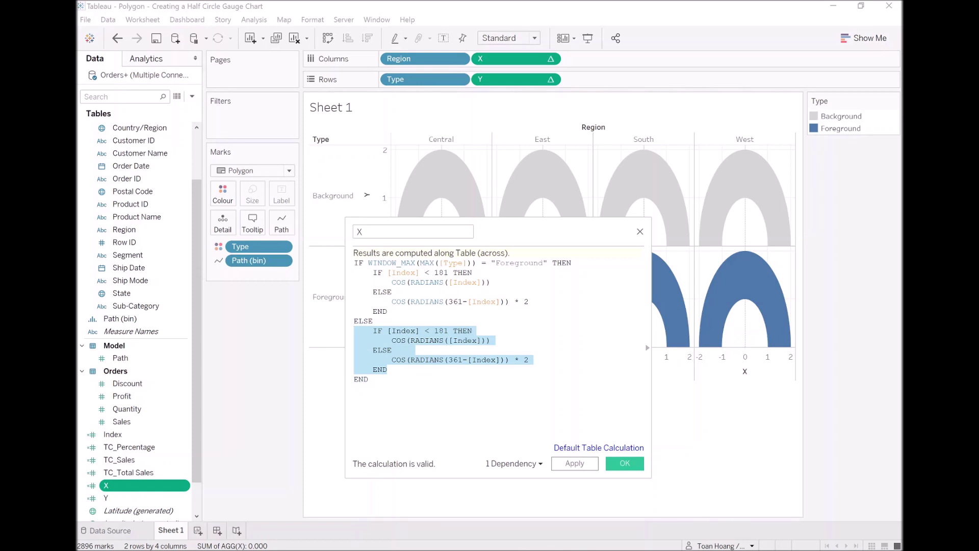
pyautogui.click(487, 282)
# Step: Multiply the Foreground branch's COS angles by [TC_Percentage]
pyautogui.click(482, 283)
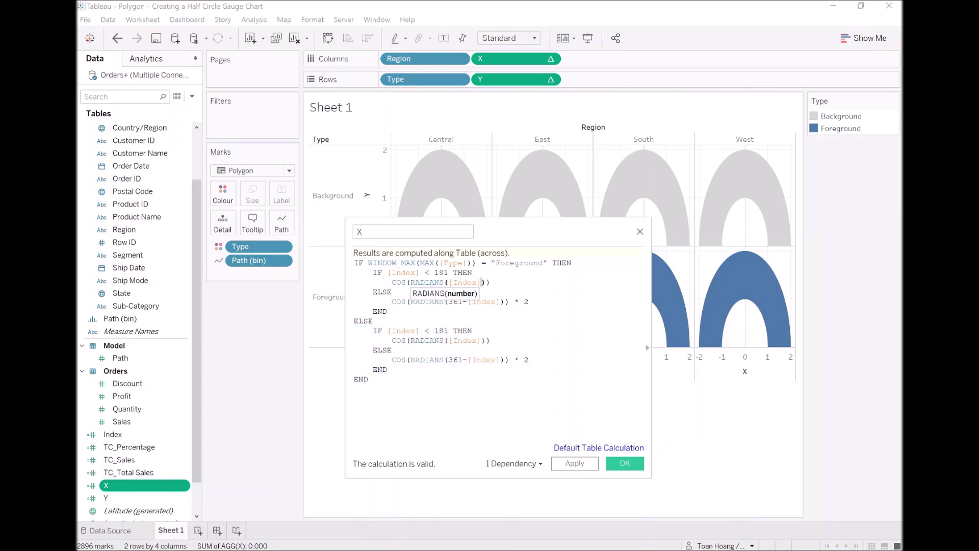
pyautogui.write('*[TC_Percentage]')
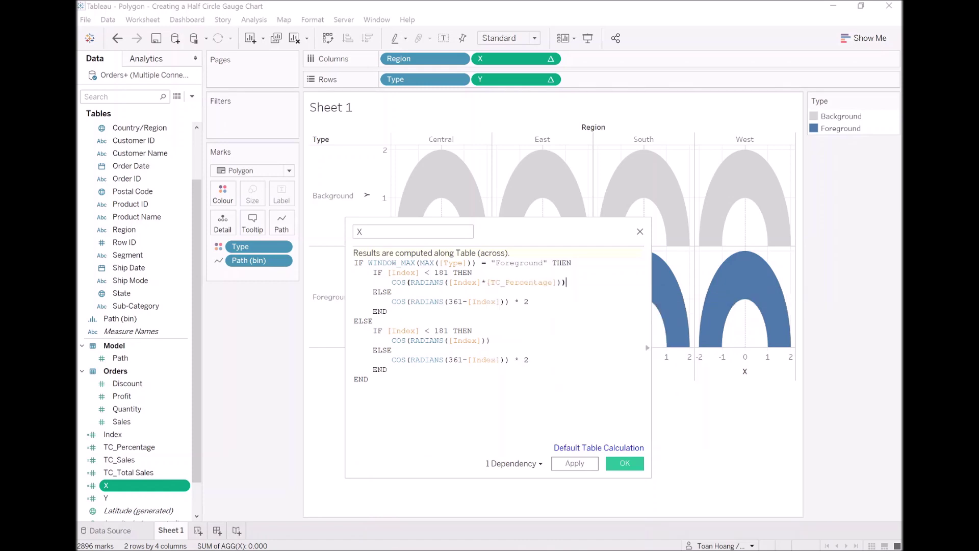
pyautogui.click(496, 302)
pyautogui.click(487, 302)
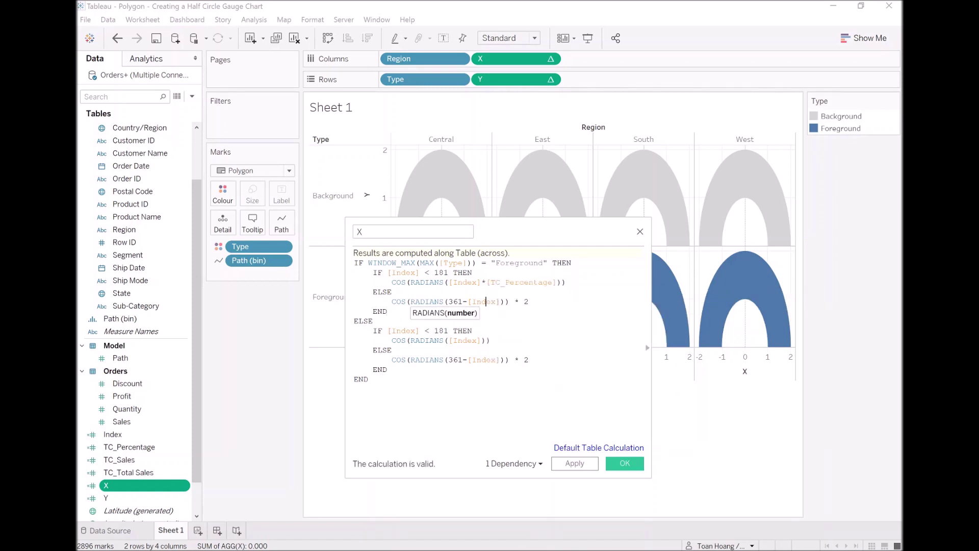
pyautogui.press('Left')
pyautogui.press('Left')
pyautogui.press('Left')
pyautogui.press('Left')
pyautogui.press('Left')
pyautogui.press('Left')
pyautogui.write('(')
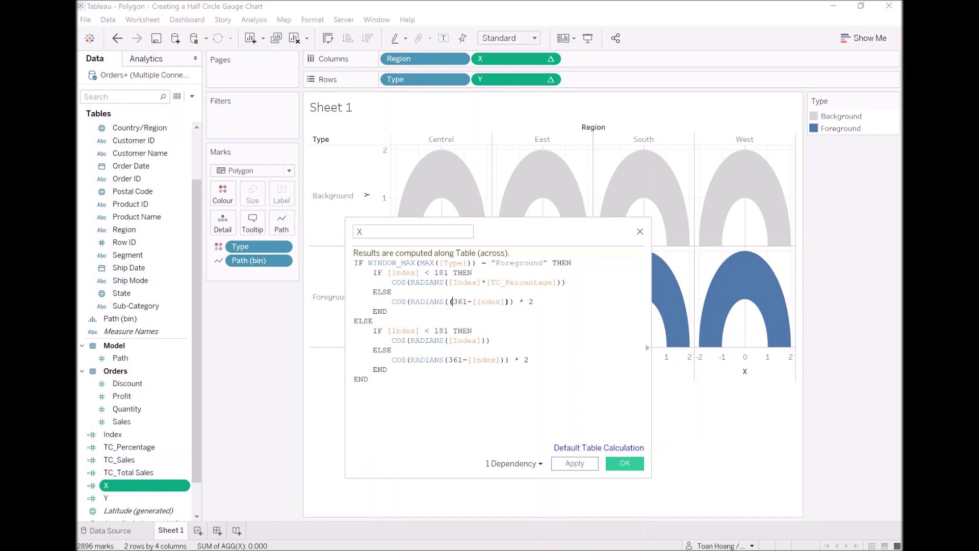
pyautogui.press('Right')
pyautogui.press('Right')
pyautogui.press('Right')
pyautogui.press('Right')
pyautogui.press('Right')
pyautogui.press('Right')
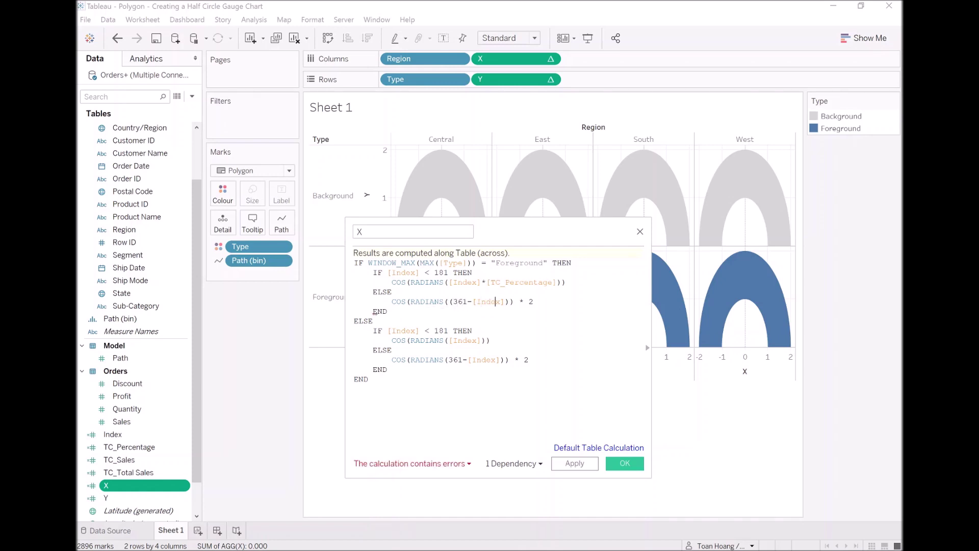
pyautogui.press('Right')
pyautogui.press('Right')
pyautogui.press('Right')
pyautogui.press('Right')
pyautogui.write('*t')
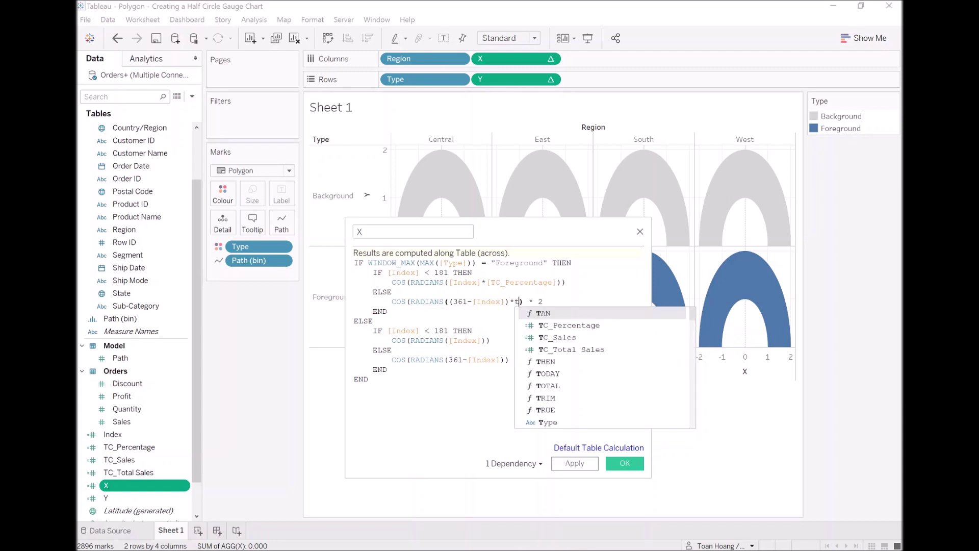
pyautogui.write('c')
pyautogui.press('Return')
pyautogui.write(')')
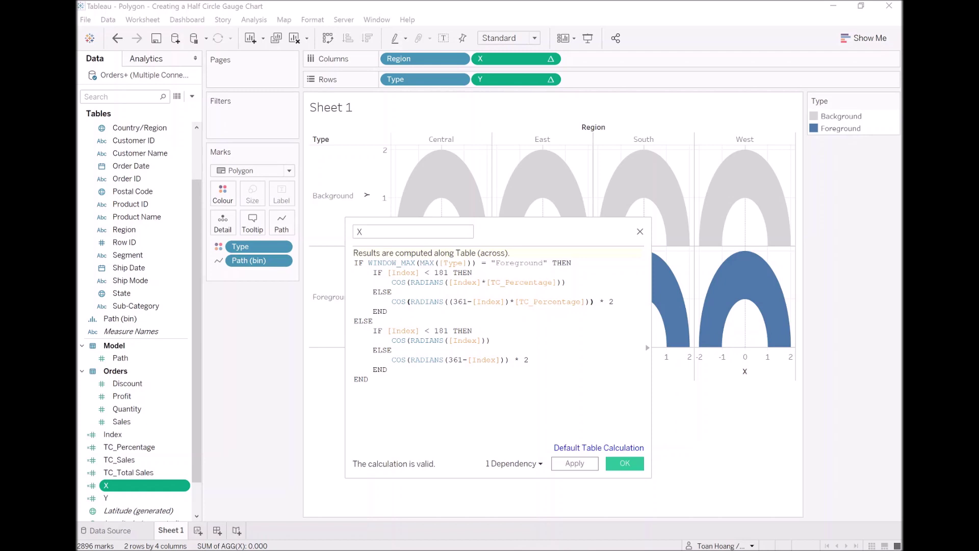
pyautogui.click(372, 320)
# Step: Apply and confirm the revised X formula
pyautogui.moveTo(356, 388); pyautogui.dragTo(343, 266)
pyautogui.hotkey('ctrl', 'c')
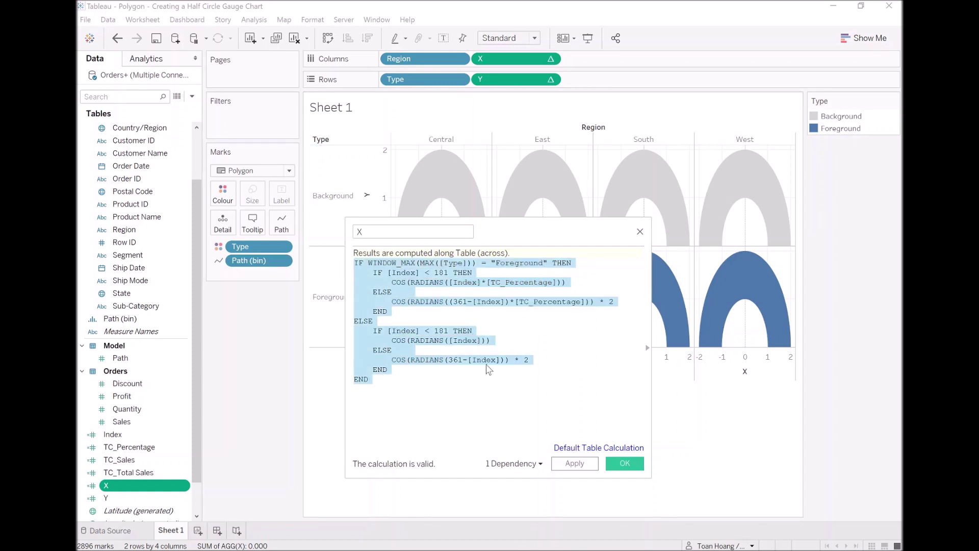
pyautogui.click(581, 466)
pyautogui.click(619, 462)
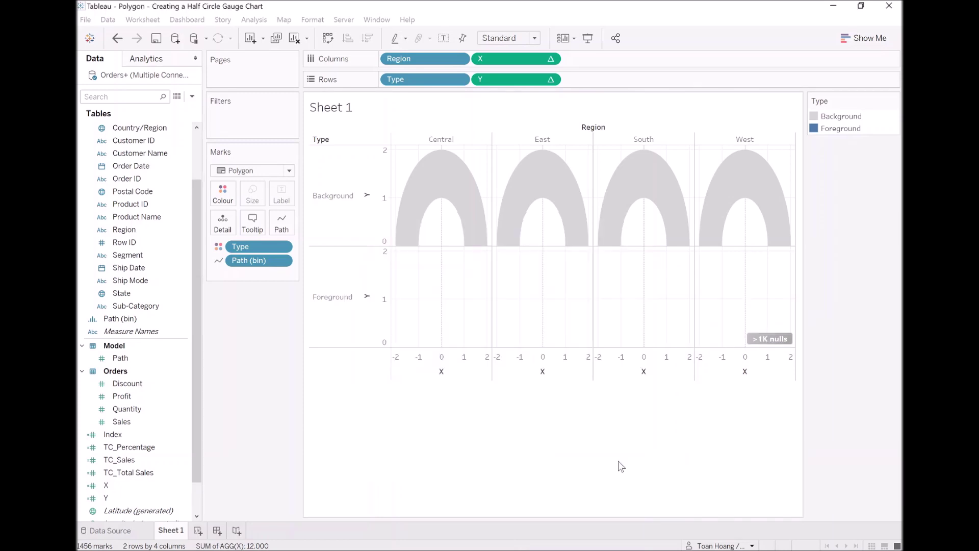
# Step: Replace the Y calculation's formula with the pasted X formula
pyautogui.rightClick(147, 498)
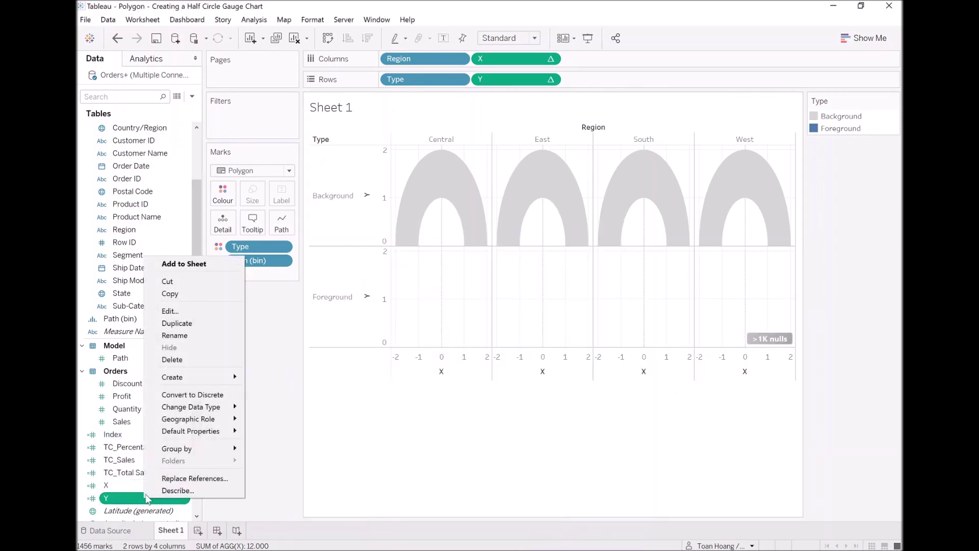
pyautogui.click(183, 313)
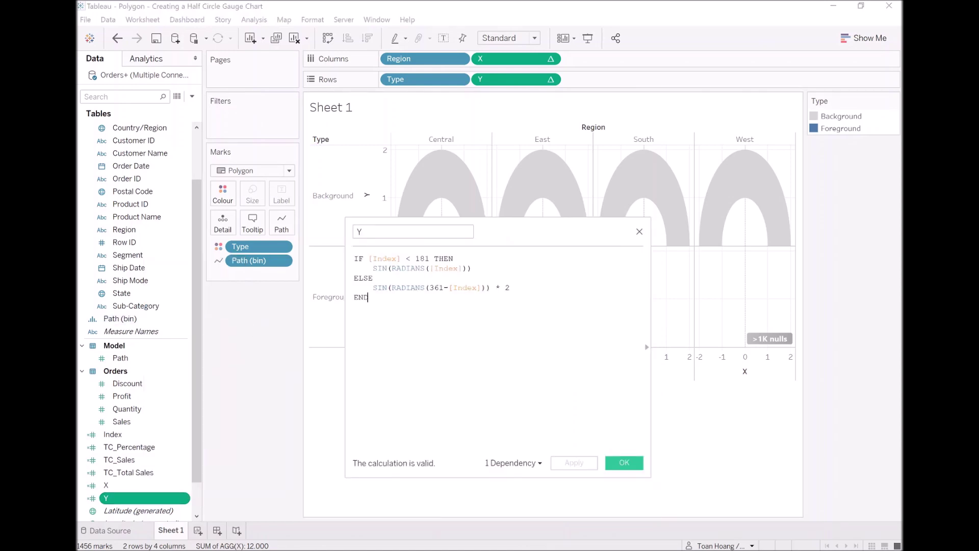
pyautogui.hotkey('ctrl', 'a')
pyautogui.hotkey('ctrl', 'v')
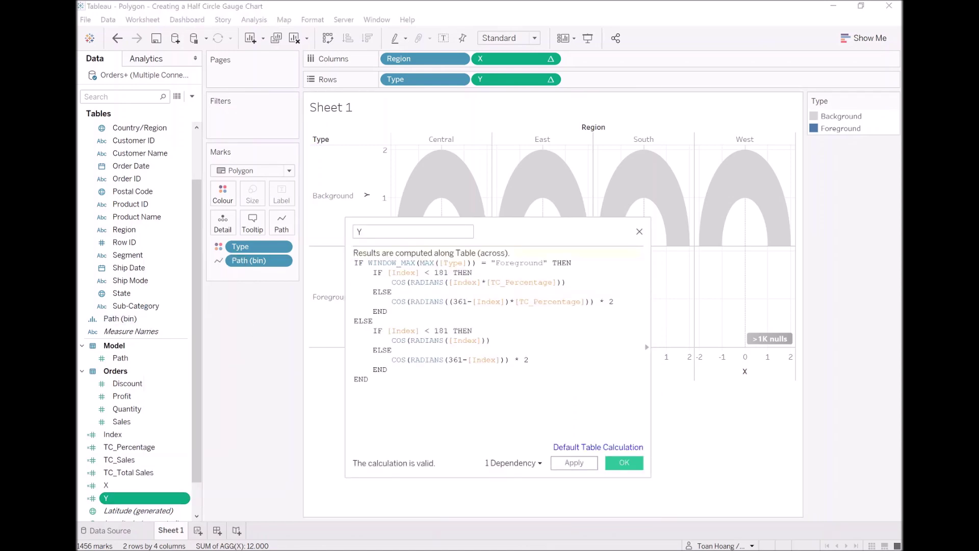
# Step: Change every COS to SIN in the Y formula, then apply and confirm
pyautogui.doubleClick(399, 283)
pyautogui.write('SIN')
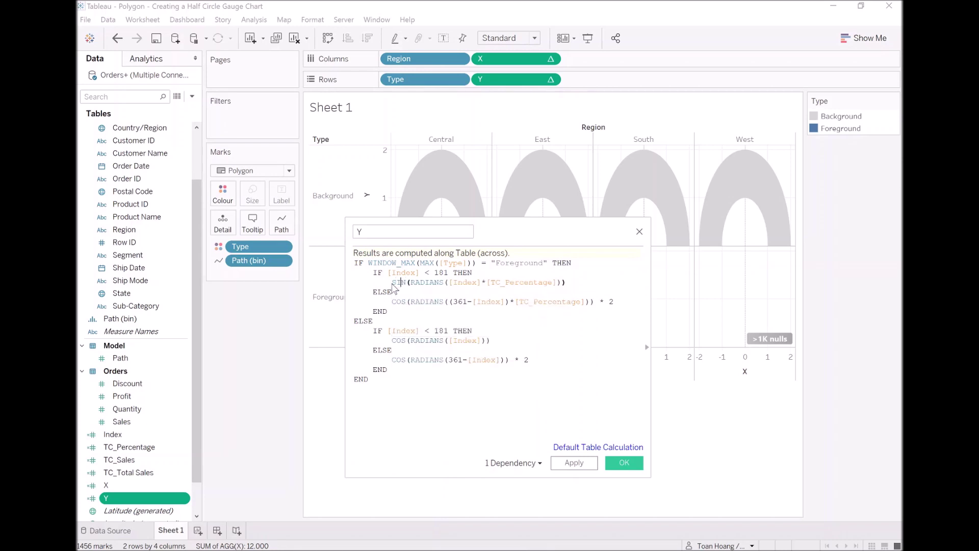
pyautogui.press('Down')
pyautogui.press('Down')
pyautogui.press('Home')
pyautogui.hotkey('ctrl', 'shift', 'Right')
pyautogui.write('SIN')
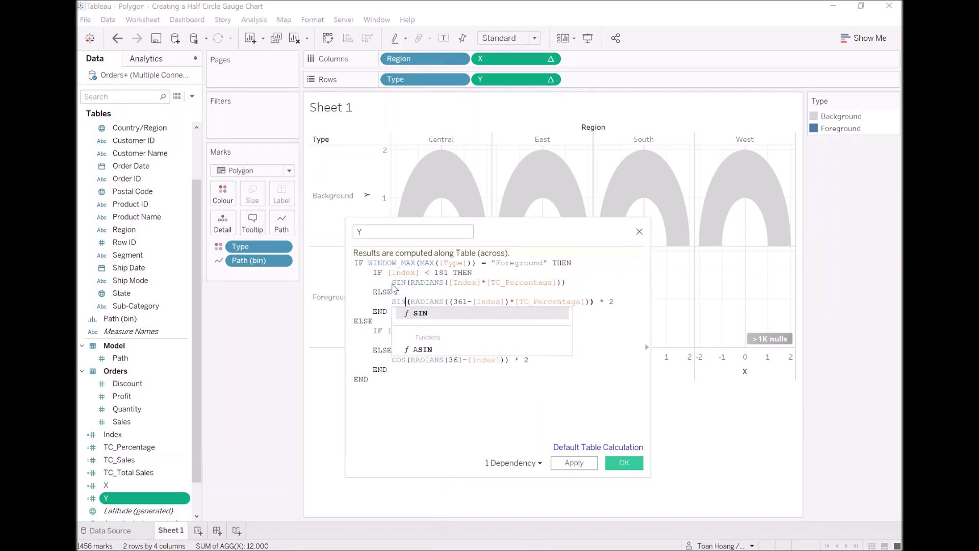
pyautogui.press('Down')
pyautogui.press('Down')
pyautogui.press('Down')
pyautogui.press('Down')
pyautogui.hotkey('ctrl', 'shift', 'Left')
pyautogui.write('SIN')
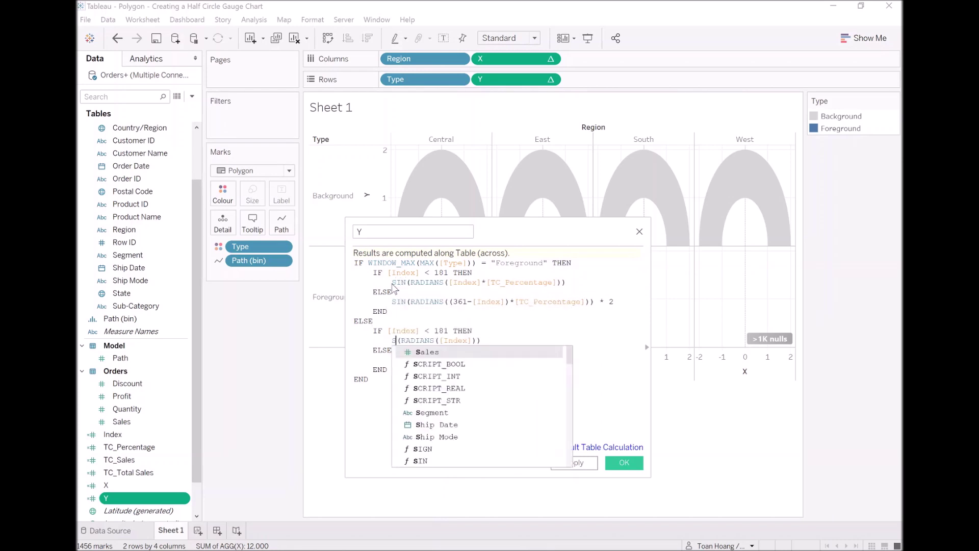
pyautogui.press('Down')
pyautogui.press('Down')
pyautogui.hotkey('ctrl', 'shift', 'Left')
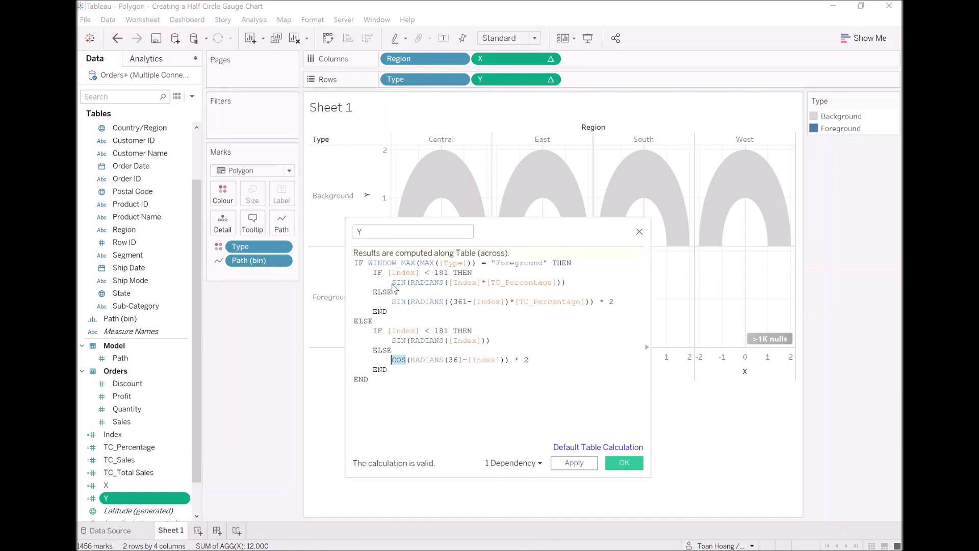
pyautogui.write('SIN')
pyautogui.click(518, 302)
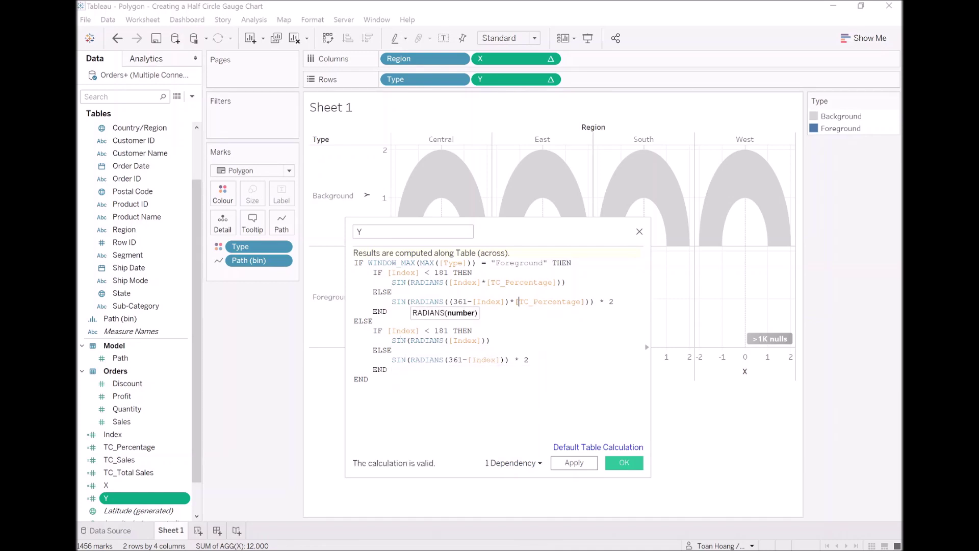
pyautogui.click(575, 463)
pyautogui.click(611, 463)
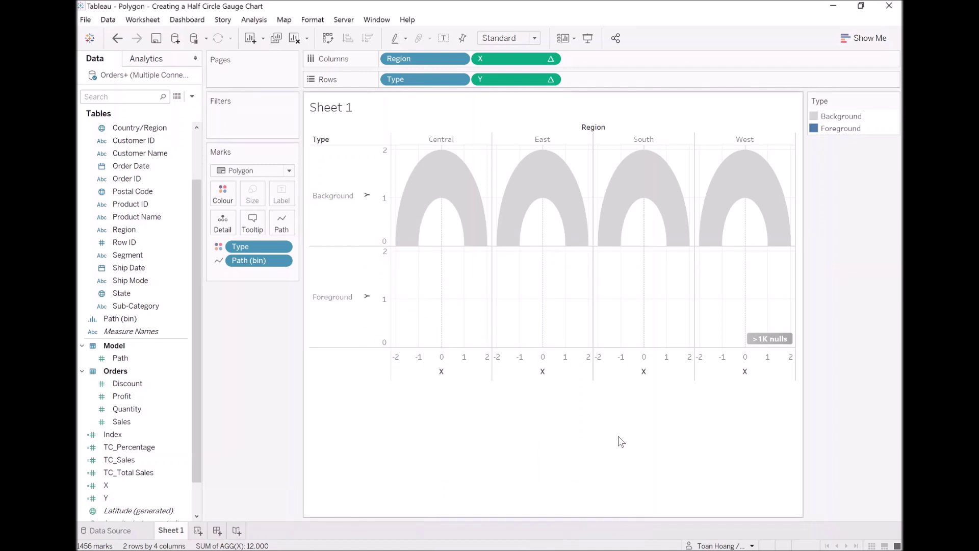
# Step: Set both the X pill on Columns and the Y pill on Rows to compute along Path (bin)
pyautogui.moveTo(451, 217)
pyautogui.rightClick(526, 62)
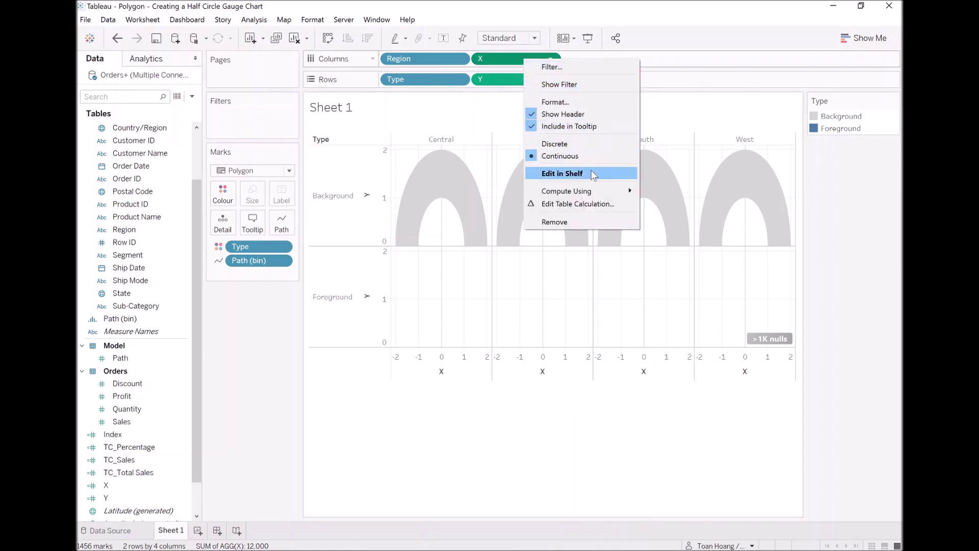
pyautogui.moveTo(592, 191)
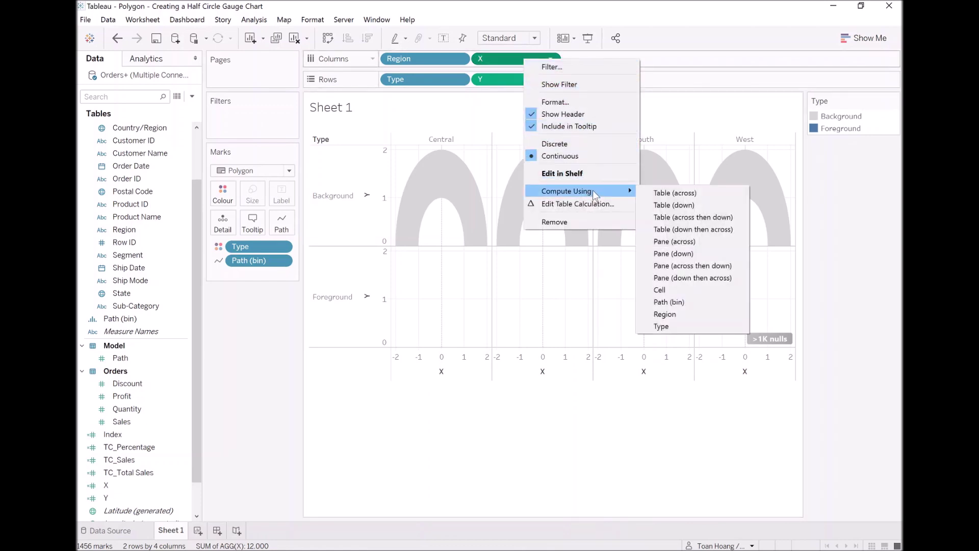
pyautogui.click(687, 301)
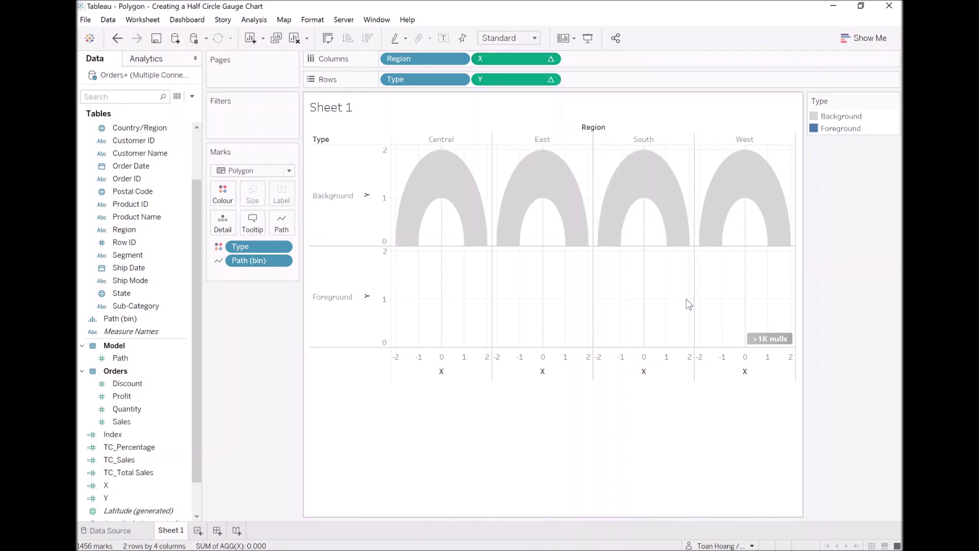
pyautogui.rightClick(529, 84)
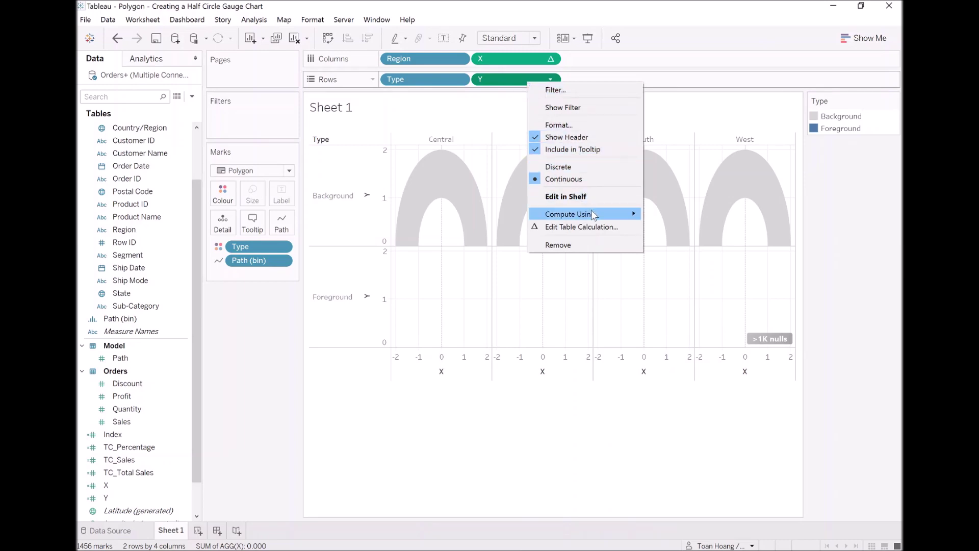
pyautogui.moveTo(593, 215)
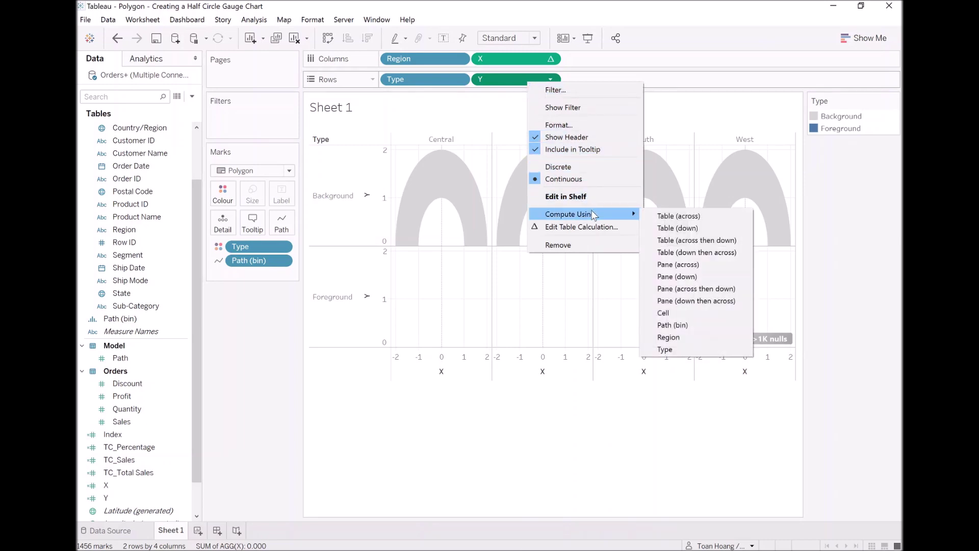
pyautogui.click(687, 324)
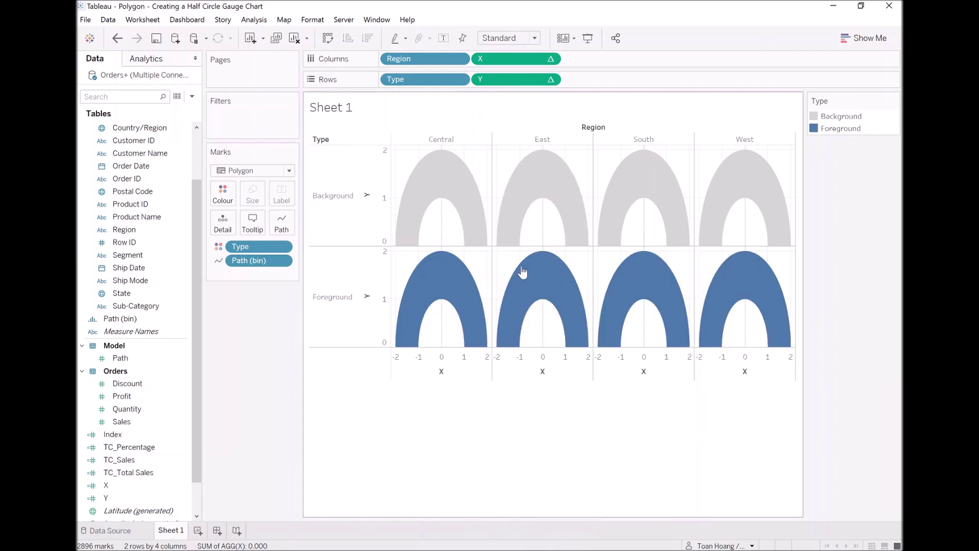
# Step: Make X's nested TC_Total Sales calculation compute over Path (bin) and Region
pyautogui.moveTo(510, 63)
pyautogui.rightClick(510, 63)
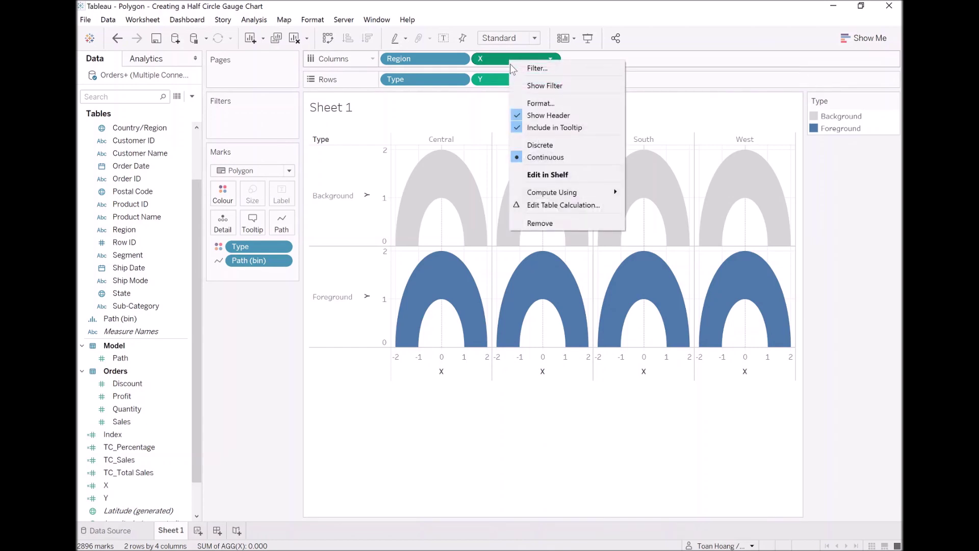
pyautogui.click(568, 204)
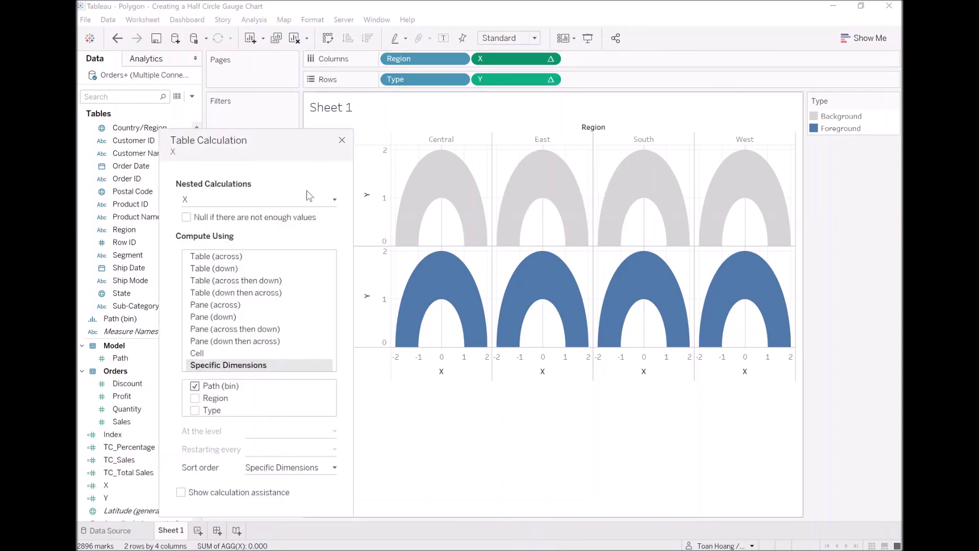
pyautogui.click(257, 204)
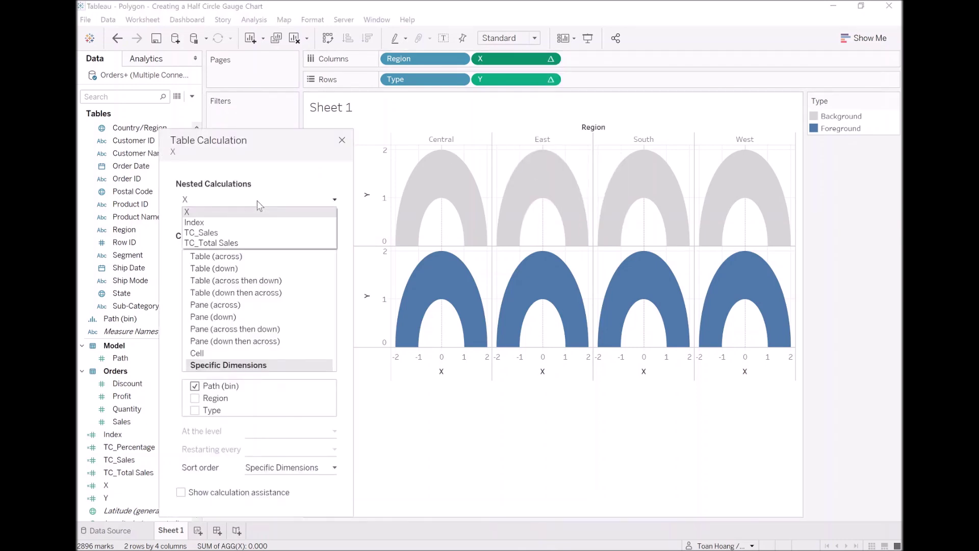
pyautogui.click(262, 244)
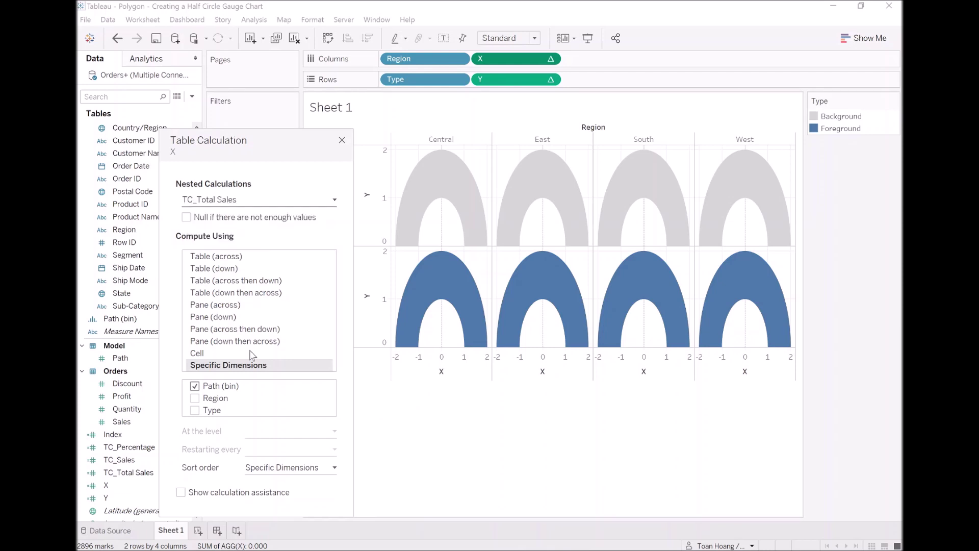
pyautogui.click(195, 400)
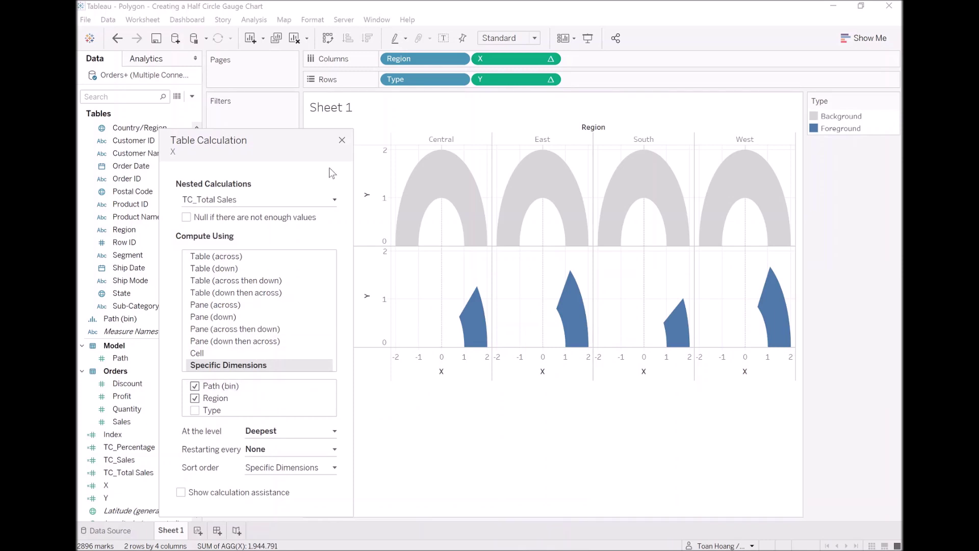
pyautogui.click(342, 140)
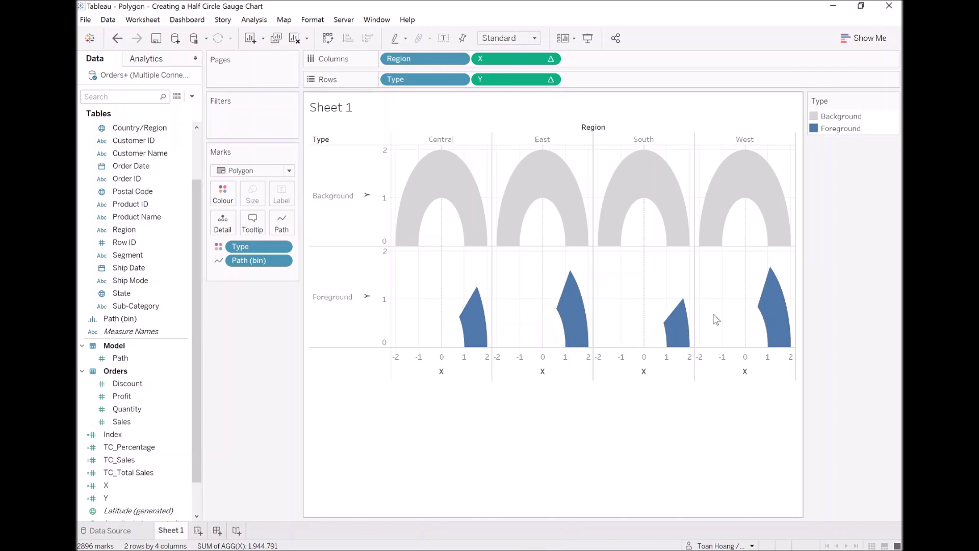
pyautogui.moveTo(861, 103); pyautogui.dragTo(270, 294)
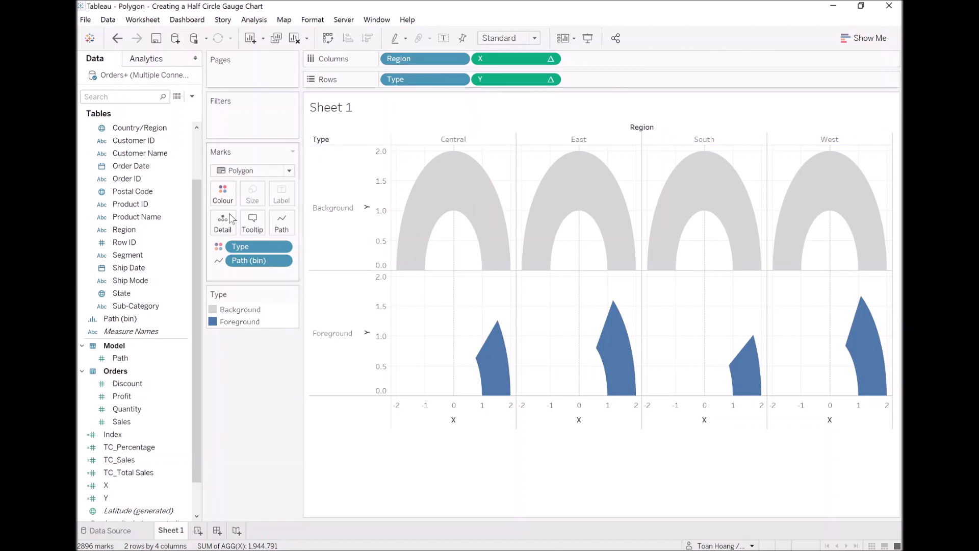
# Step: Move the Type pill onto Marks and order Foreground above Background so blue overlays grey
pyautogui.moveTo(426, 85); pyautogui.dragTo(252, 386)
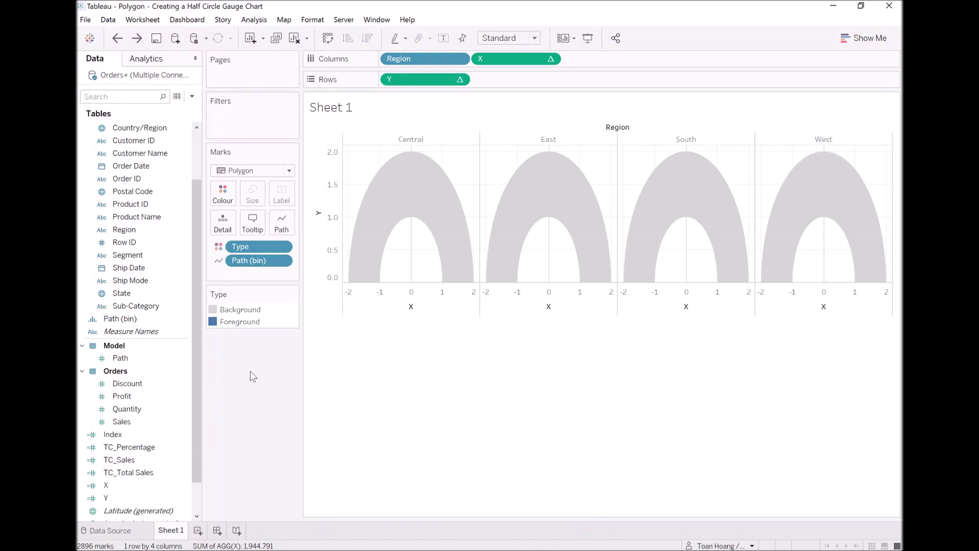
pyautogui.click(240, 323)
pyautogui.moveTo(241, 327); pyautogui.dragTo(252, 308)
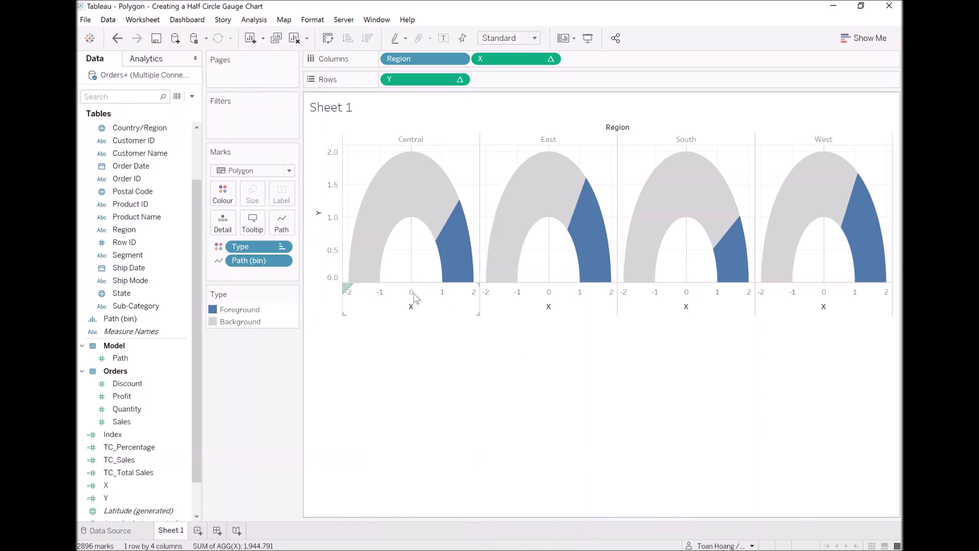
# Step: Hide the Y axis header and reverse the X axis so gauge fills start left
pyautogui.rightClick(333, 181)
pyautogui.click(366, 250)
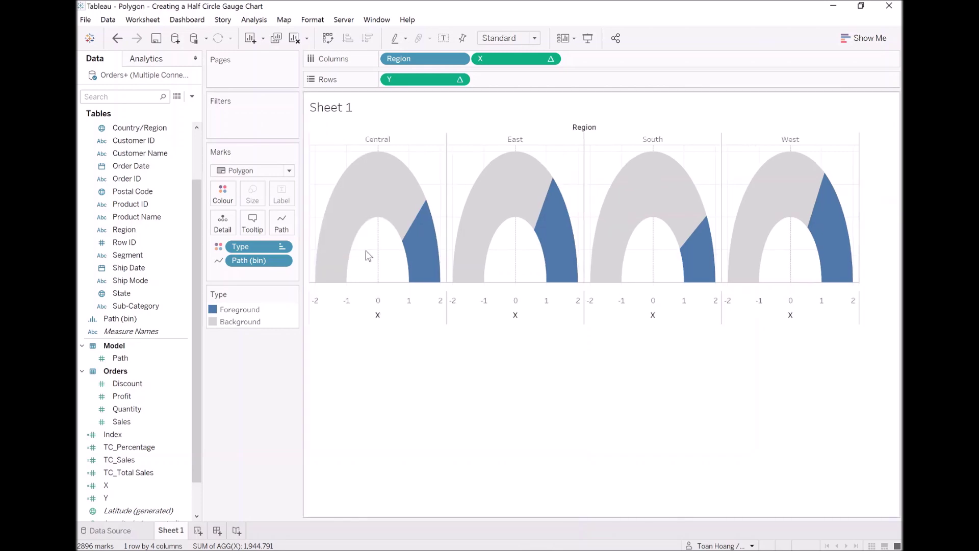
pyautogui.moveTo(415, 236)
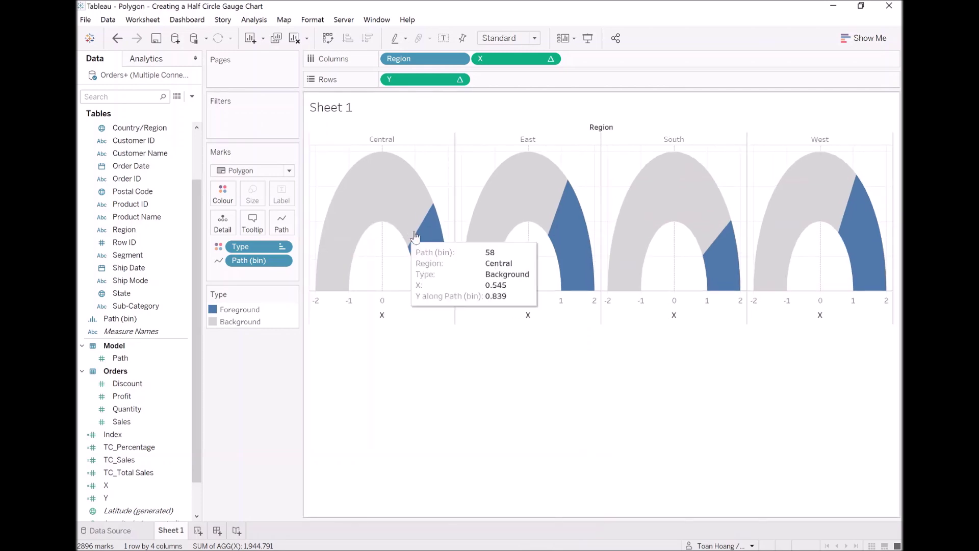
pyautogui.doubleClick(434, 313)
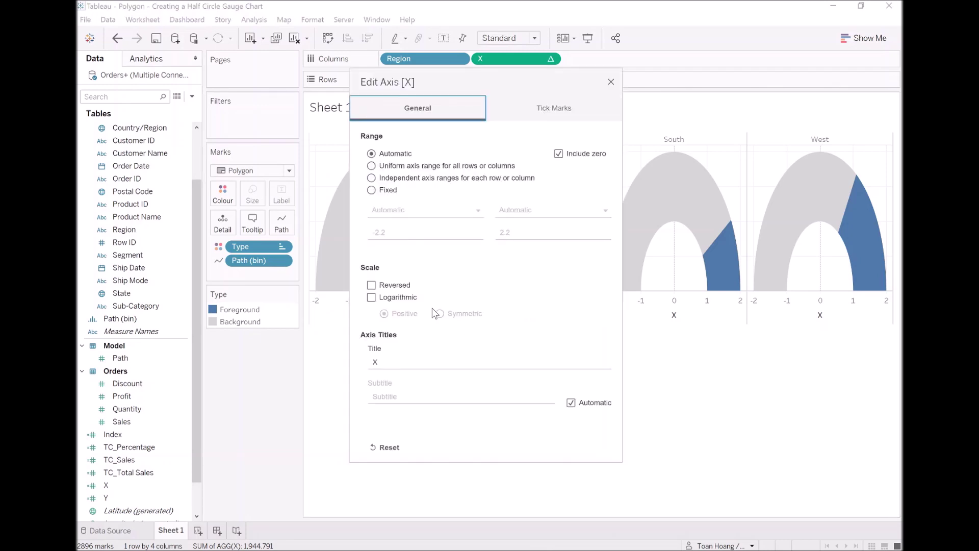
pyautogui.click(399, 287)
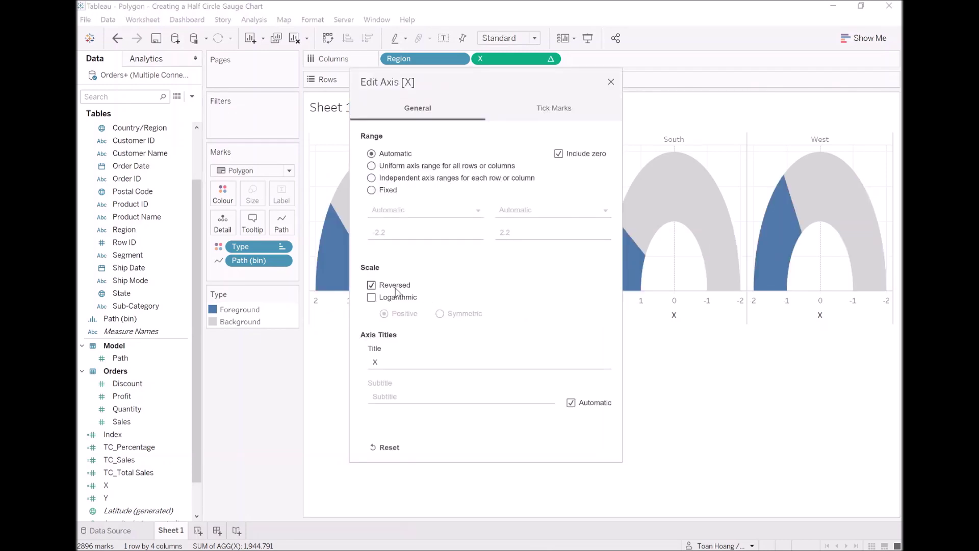
pyautogui.click(396, 289)
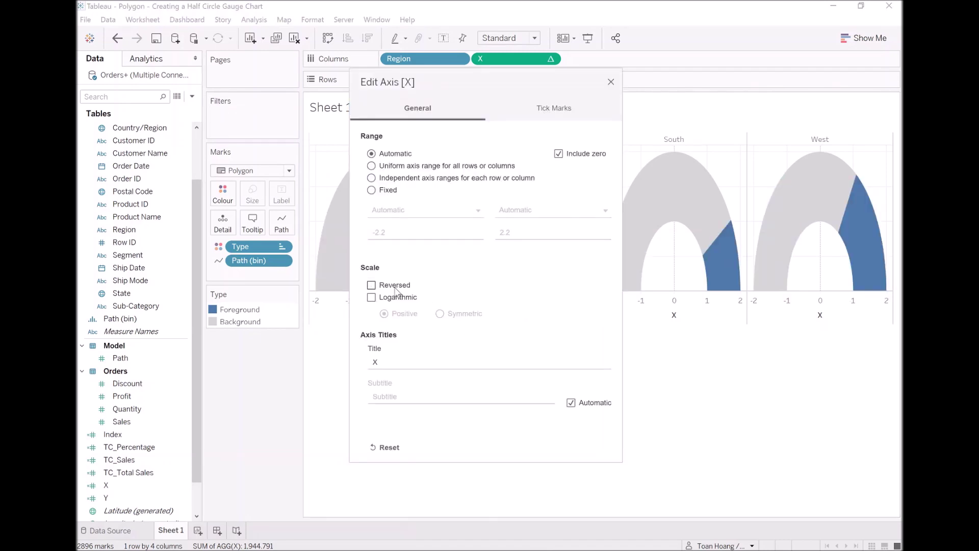
pyautogui.click(396, 288)
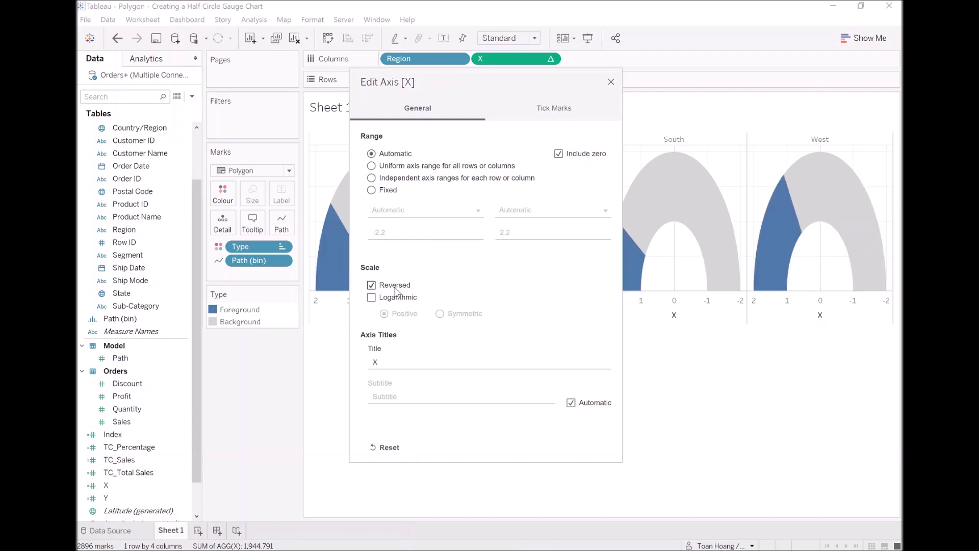
pyautogui.click(611, 81)
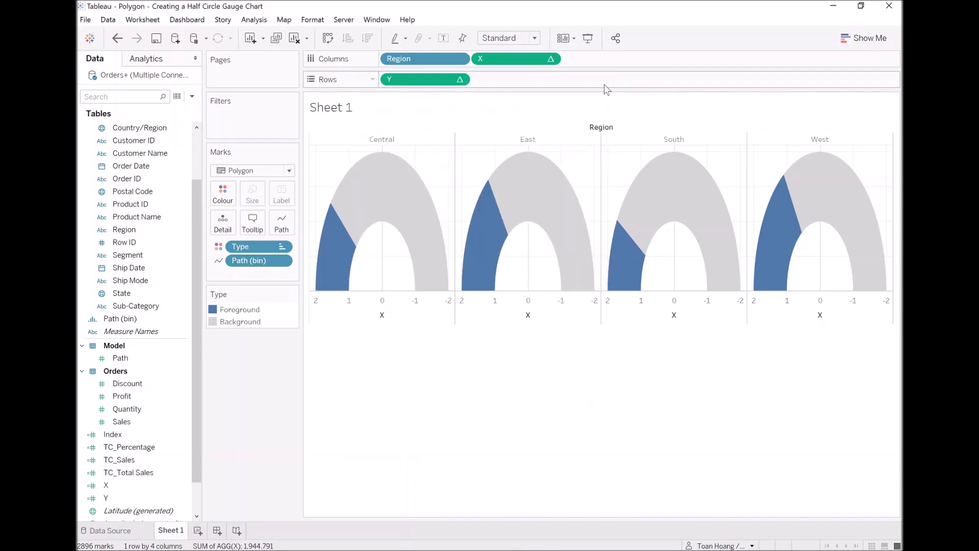
pyautogui.rightClick(594, 132)
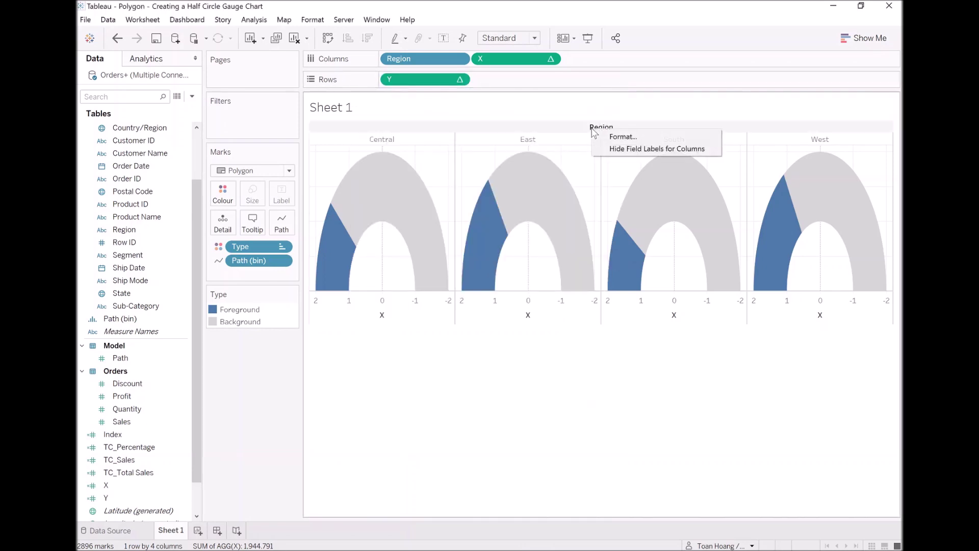
# Step: Hide the Region field label row above the gauges
pyautogui.click(612, 149)
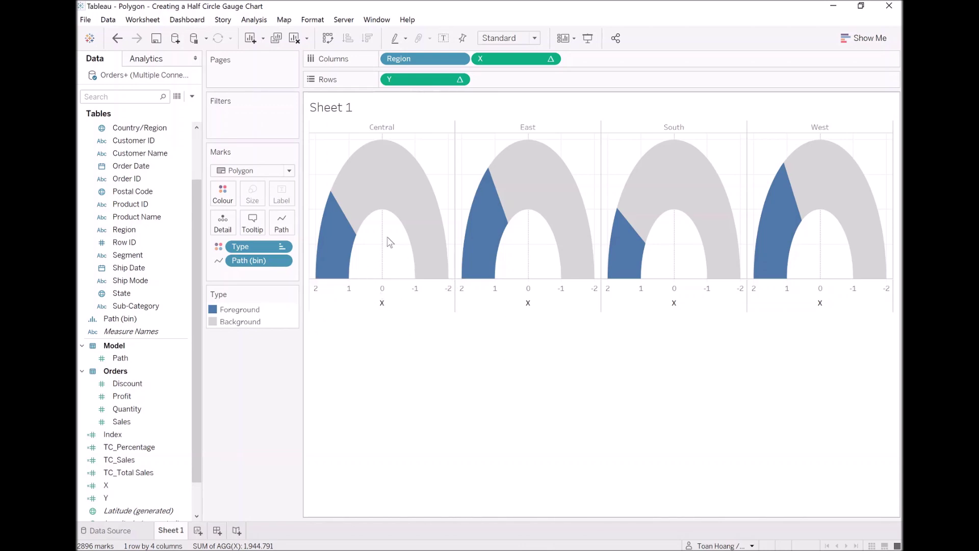
# Step: Create a calculated field named Zero with the formula 0
pyautogui.click(191, 96)
pyautogui.click(186, 106)
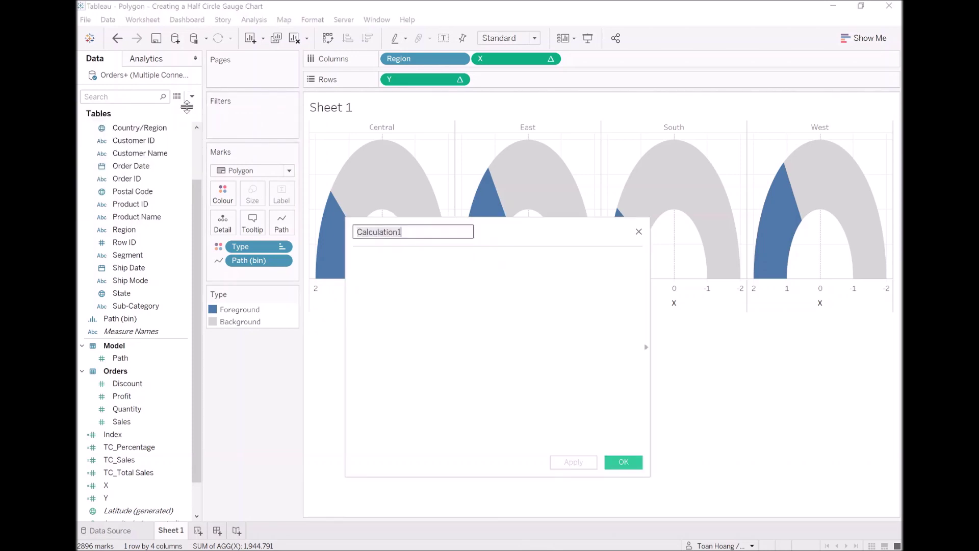
pyautogui.write('Zero')
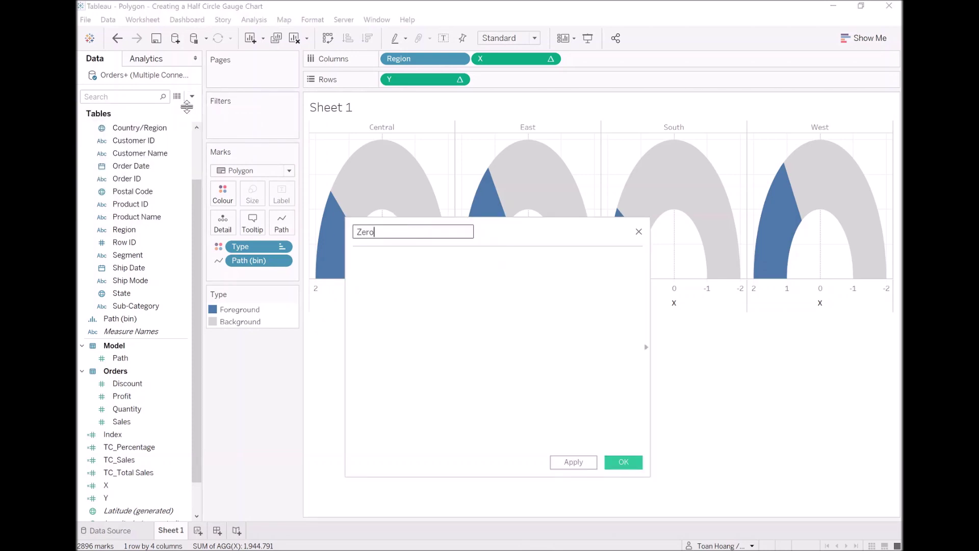
pyautogui.press('Tab')
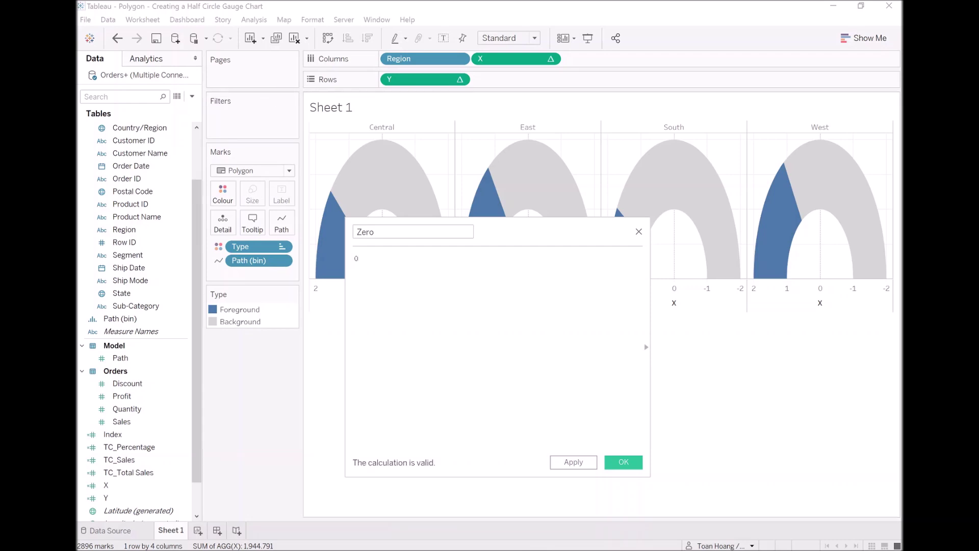
pyautogui.click(623, 462)
# Step: Add Zero to Columns after X and make its marks Text
pyautogui.scroll(-2, 130, 465)
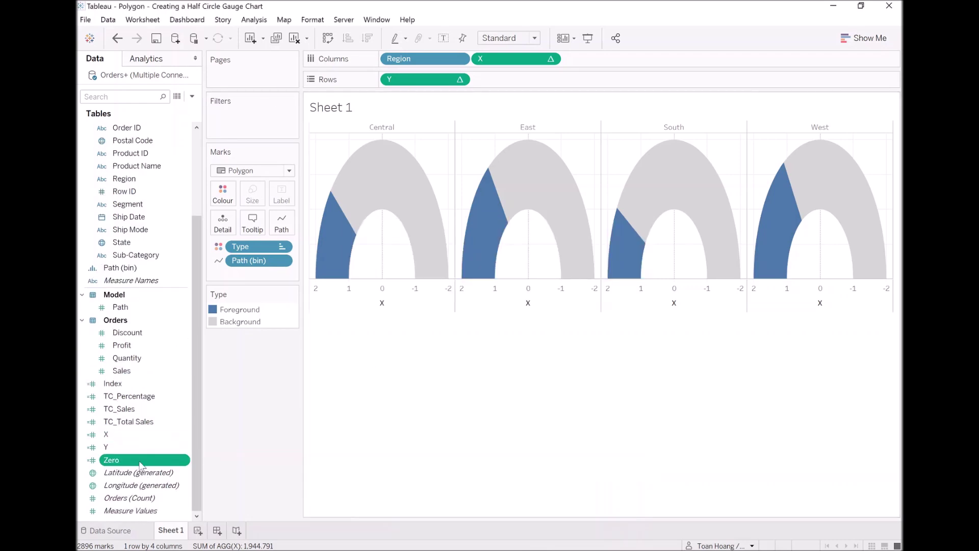
pyautogui.moveTo(129, 463); pyautogui.dragTo(658, 63)
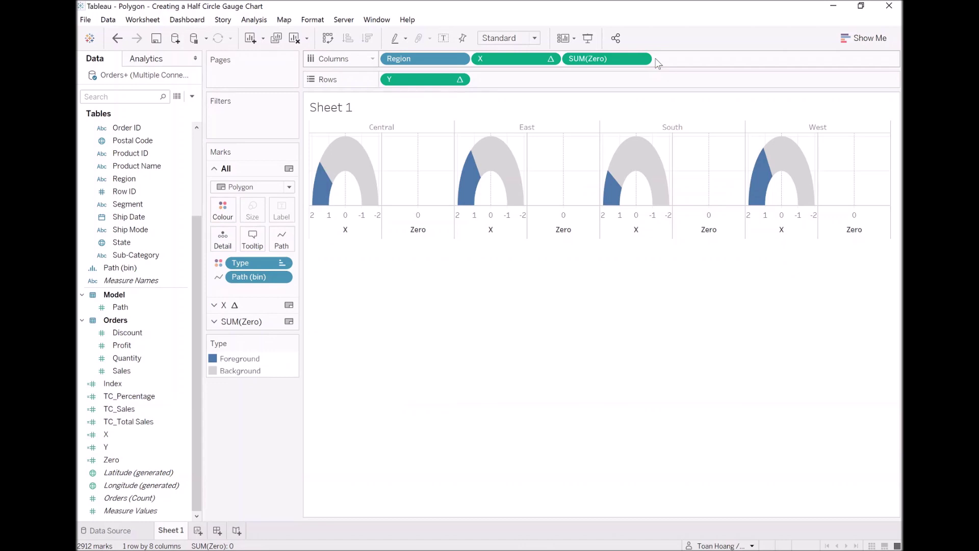
pyautogui.click(253, 324)
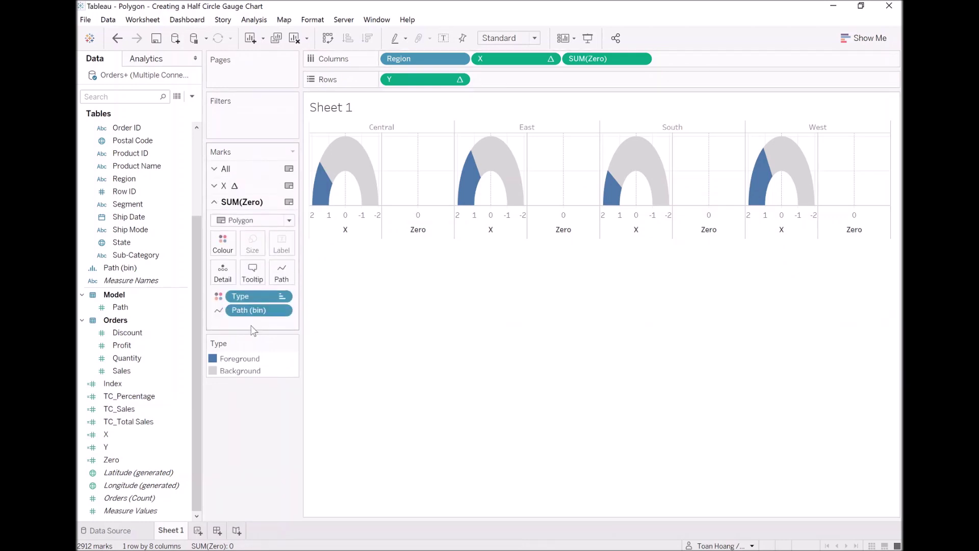
pyautogui.click(252, 220)
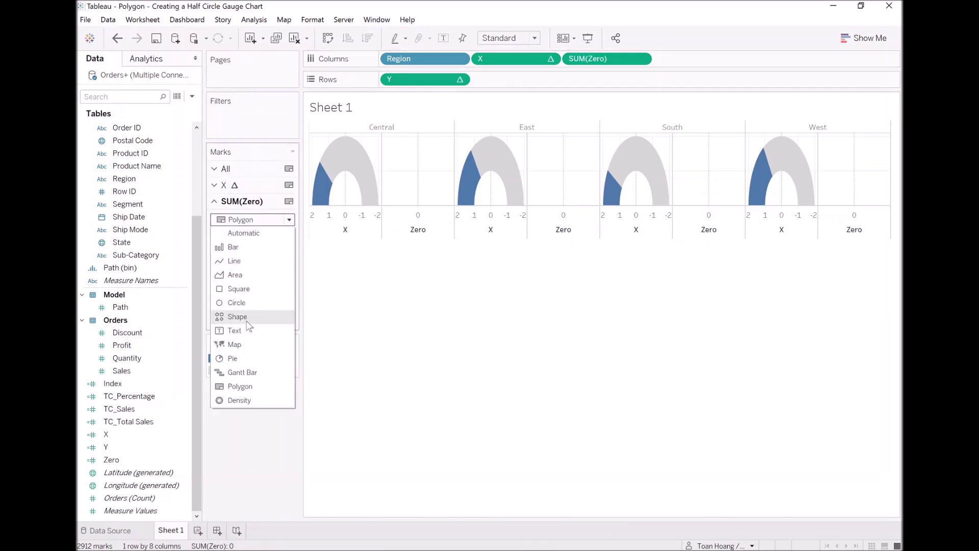
pyautogui.press('Escape')
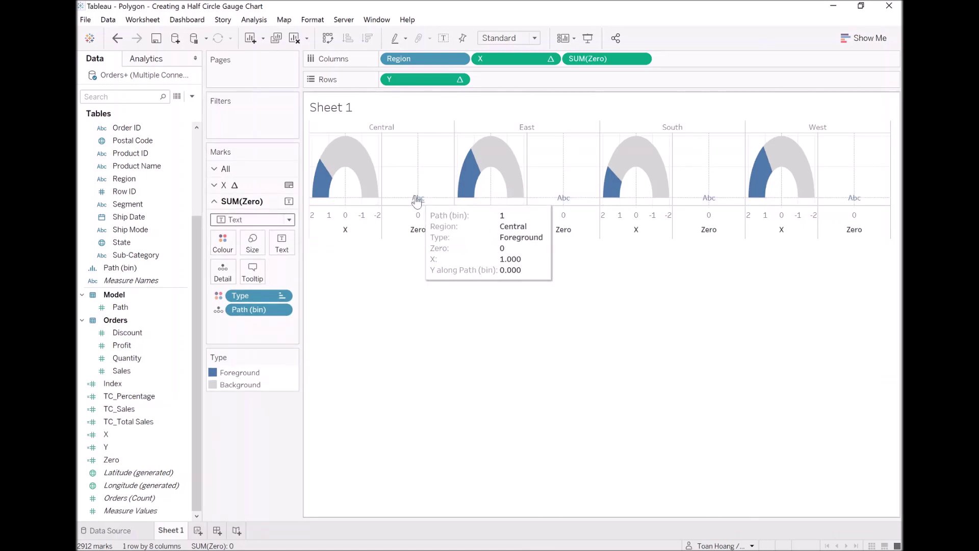
# Step: Put SUM(Zero) on a dual axis with X and drop Measure Names from both cards
pyautogui.rightClick(605, 64)
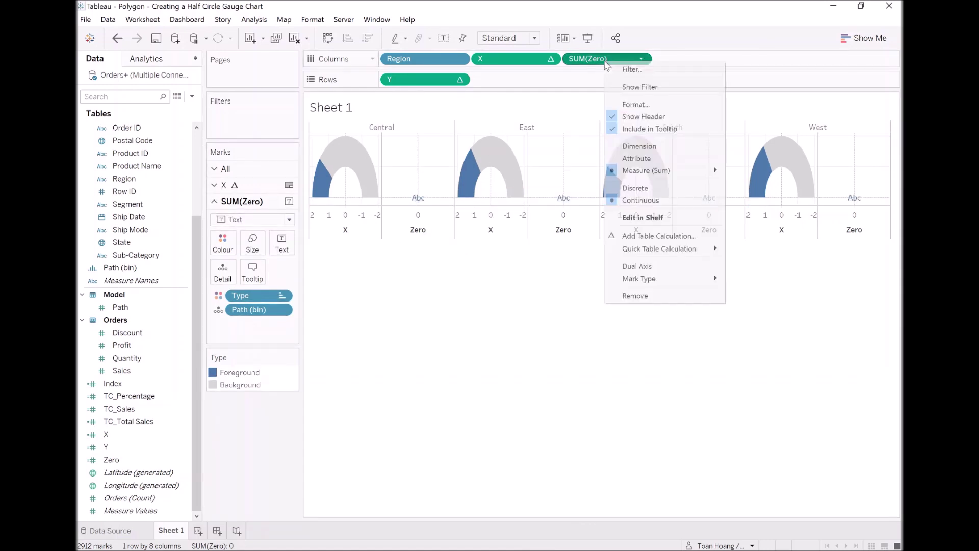
pyautogui.click(654, 267)
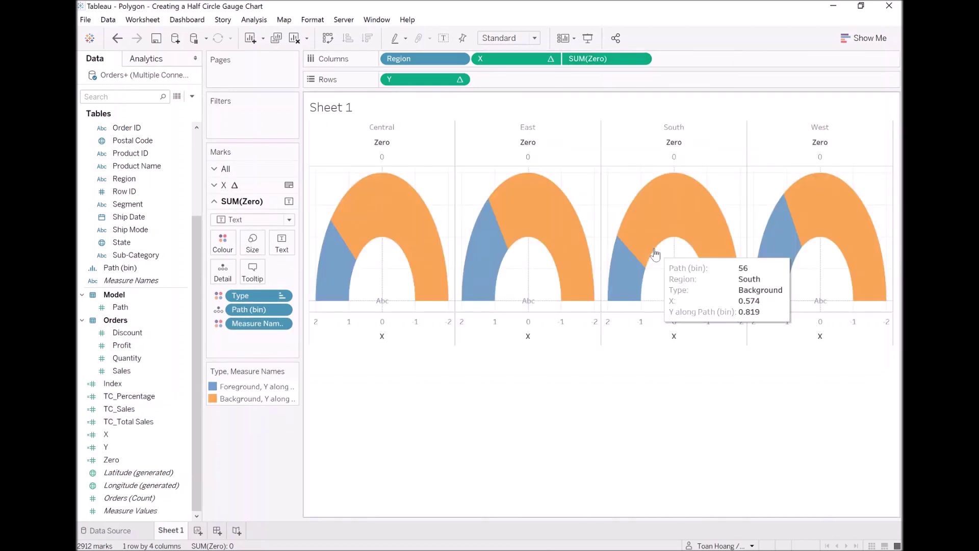
pyautogui.moveTo(529, 307)
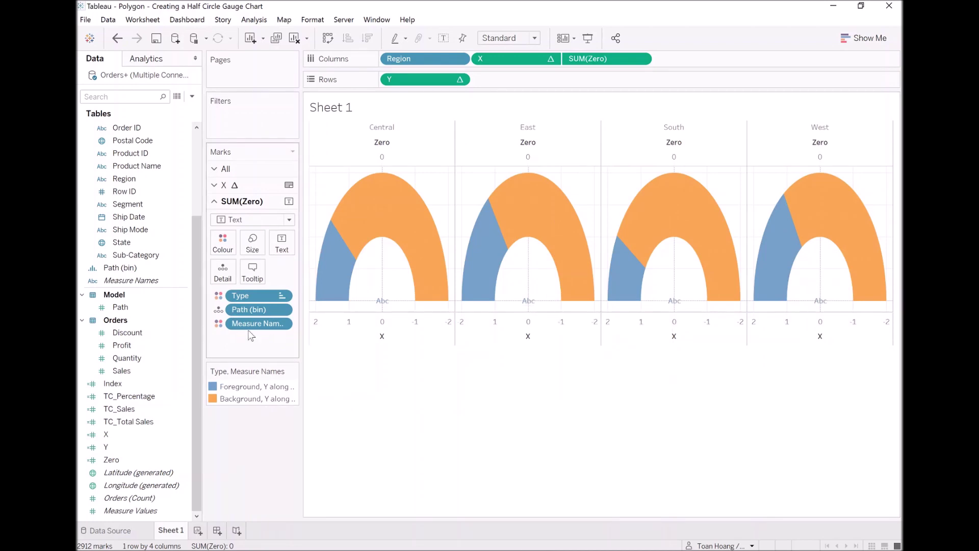
pyautogui.moveTo(250, 324); pyautogui.dragTo(253, 418)
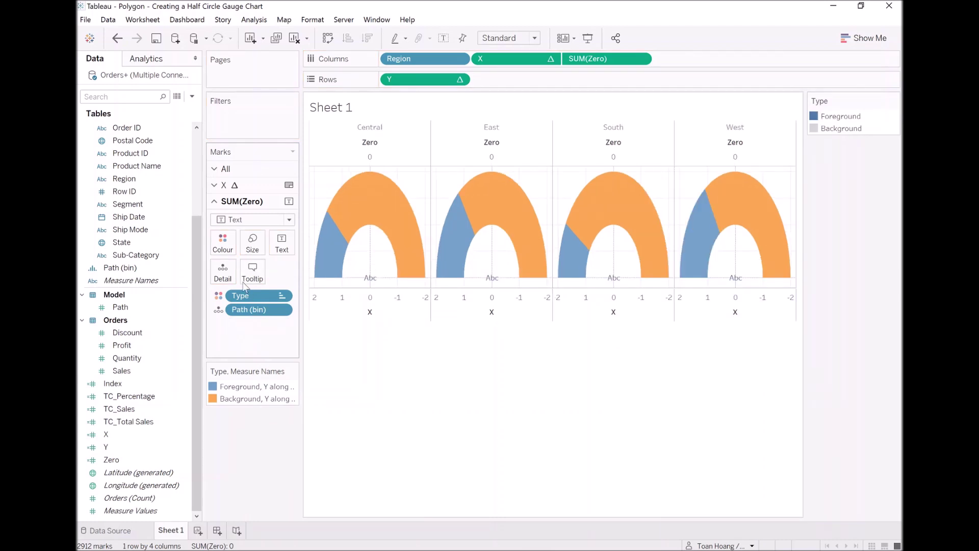
pyautogui.click(254, 182)
pyautogui.moveTo(257, 307); pyautogui.dragTo(261, 461)
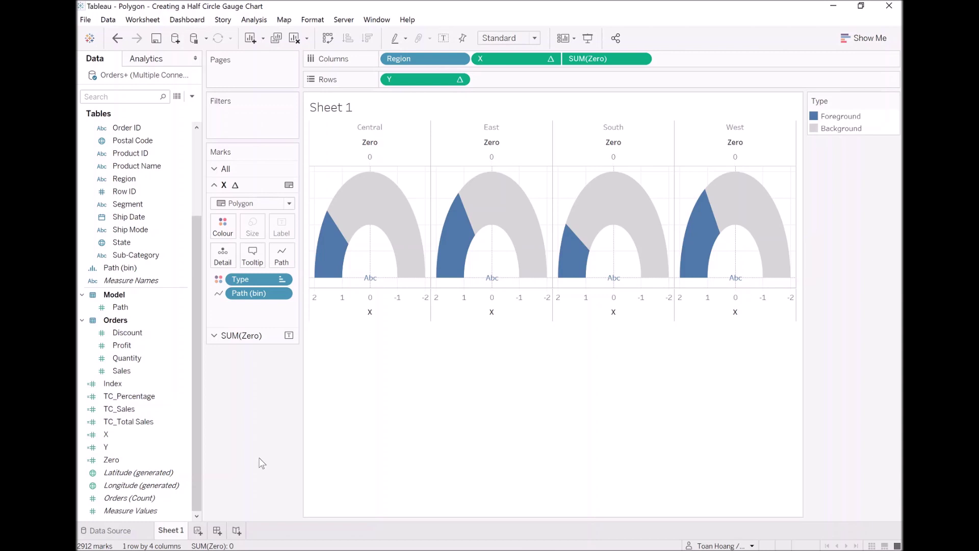
# Step: Remove the Type and Path (bin) pills from the SUM(Zero) marks card
pyautogui.click(240, 335)
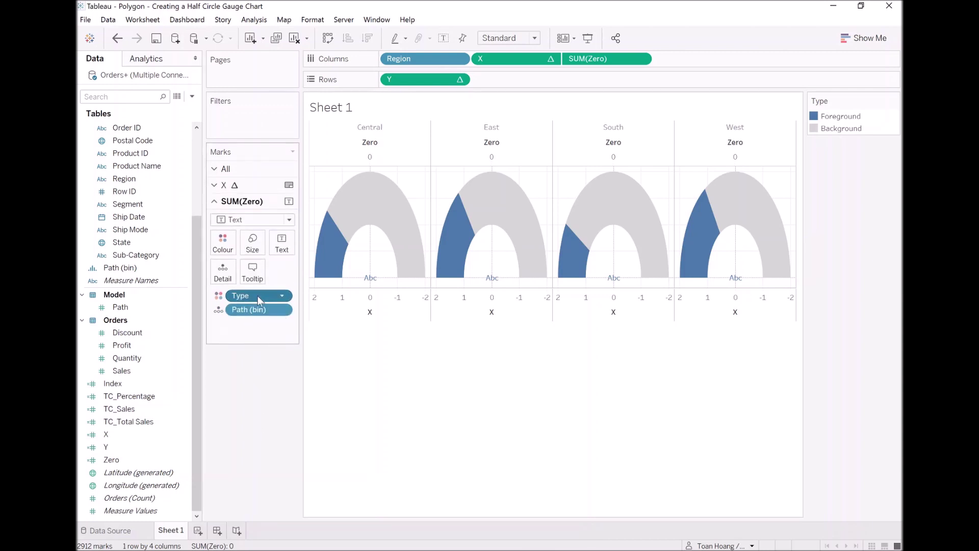
pyautogui.moveTo(263, 295); pyautogui.dragTo(264, 367)
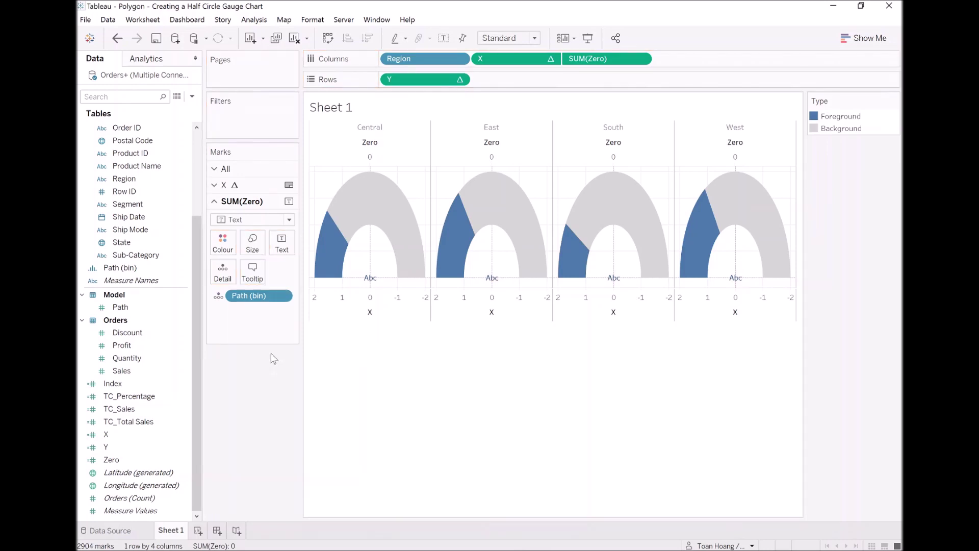
pyautogui.moveTo(254, 299); pyautogui.dragTo(250, 386)
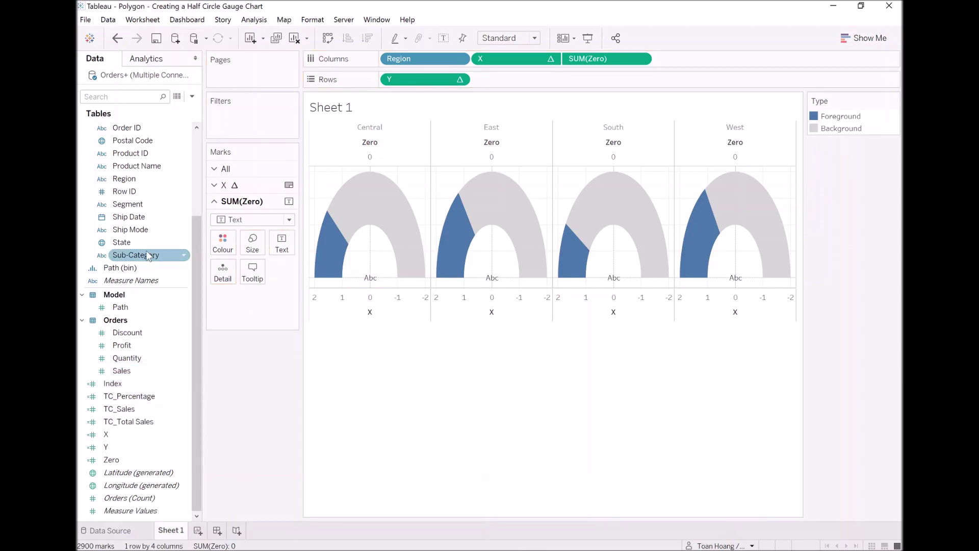
# Step: Label the Zero text marks with Region and SUM([Sales])/4
pyautogui.scroll(3, 112, 272)
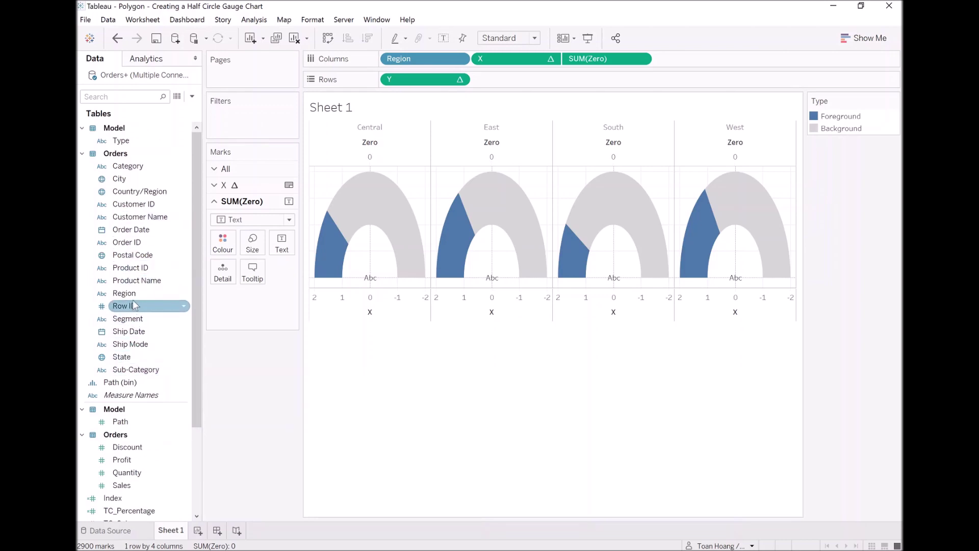
pyautogui.moveTo(124, 293); pyautogui.dragTo(282, 247)
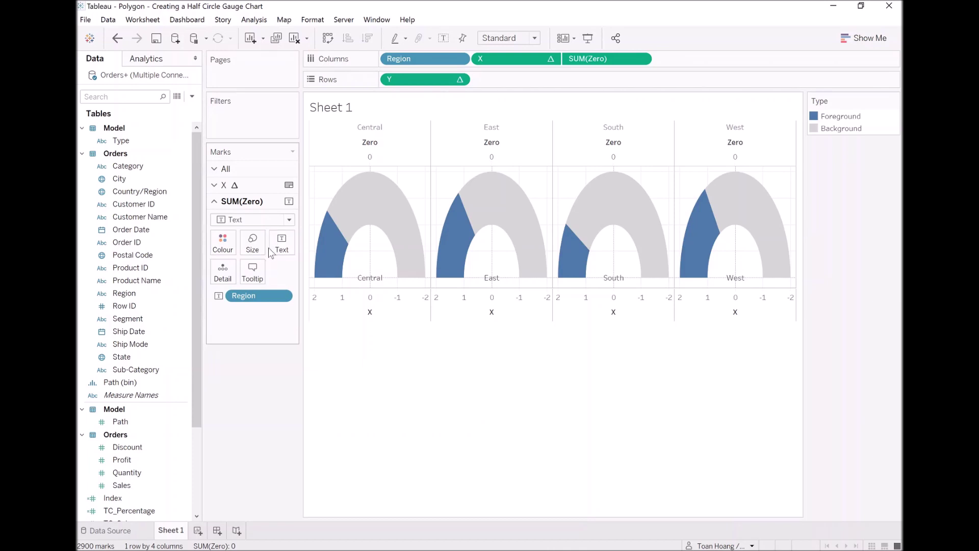
pyautogui.scroll(-3, 159, 408)
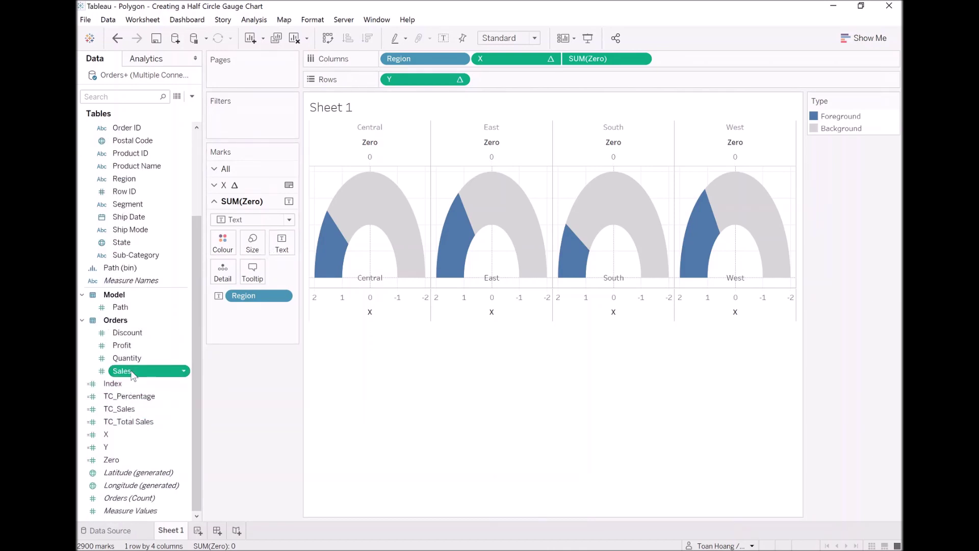
pyautogui.moveTo(127, 371); pyautogui.dragTo(281, 248)
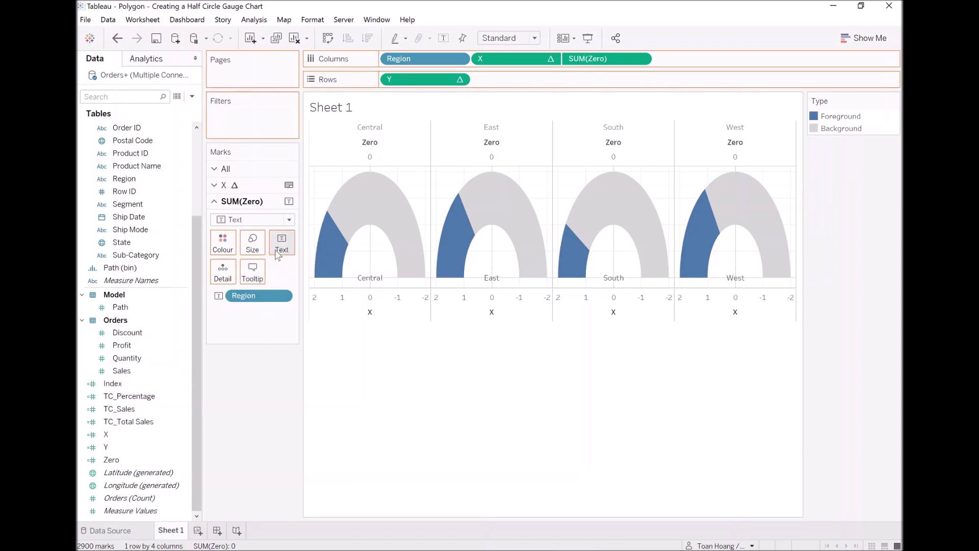
pyautogui.doubleClick(261, 310)
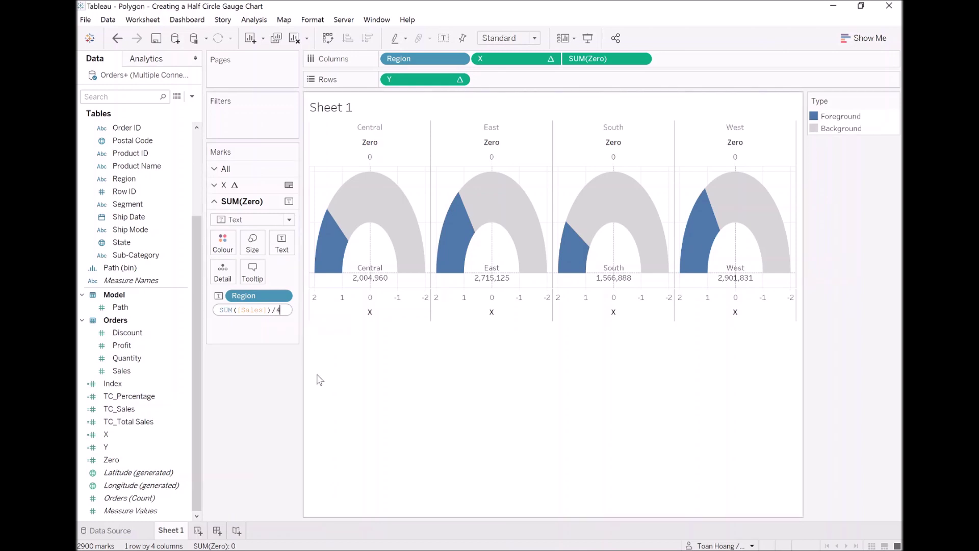
pyautogui.press('Return')
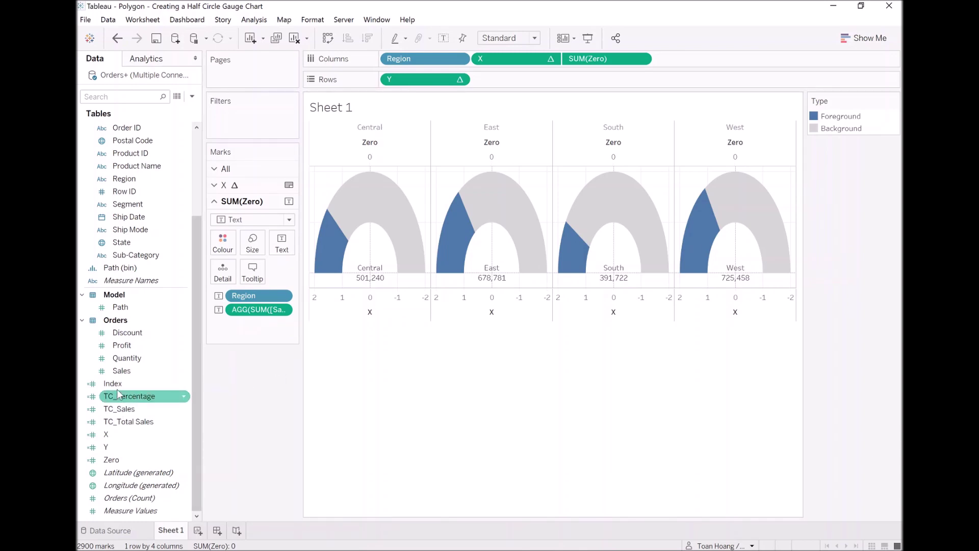
# Step: Add Sales as percent of total to the labels and dock the Type legend below Marks
pyautogui.moveTo(121, 375); pyautogui.dragTo(279, 246)
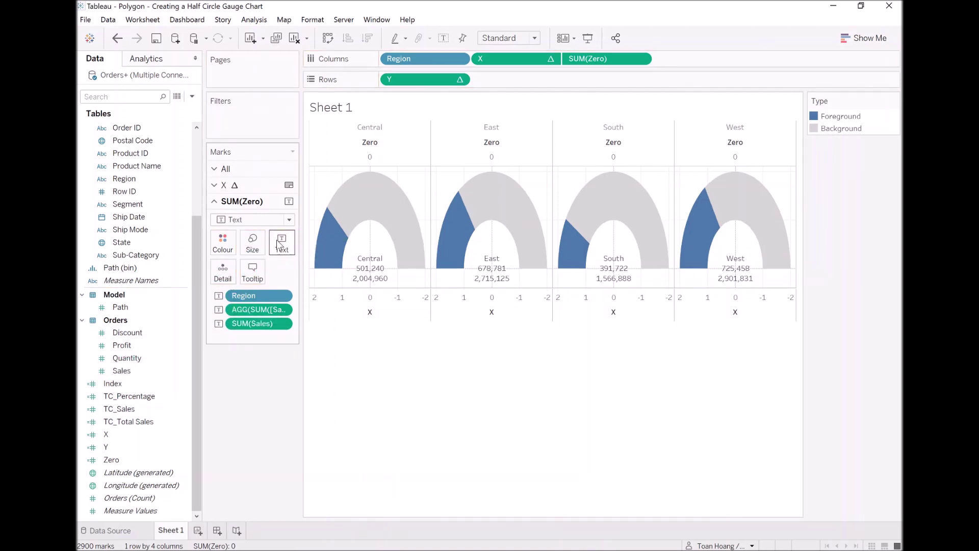
pyautogui.rightClick(261, 327)
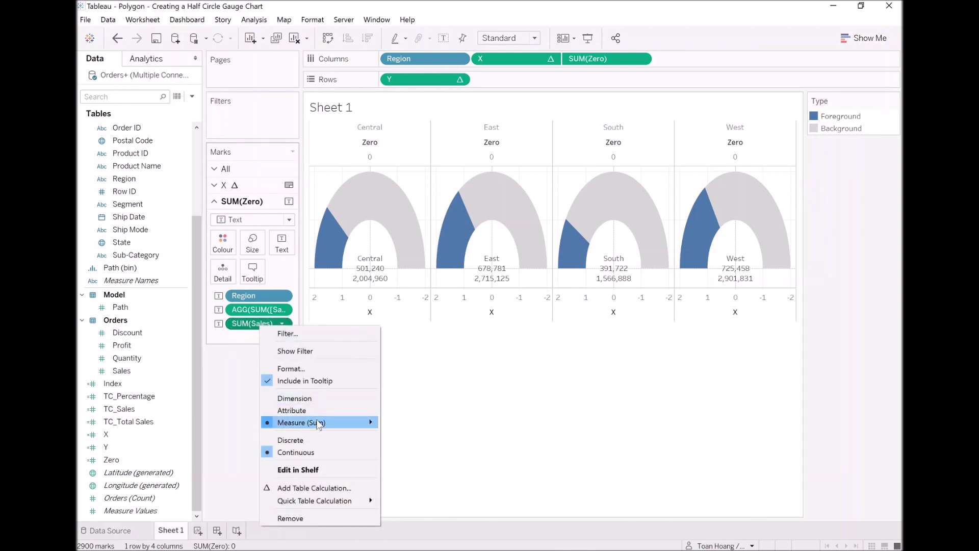
pyautogui.moveTo(341, 503)
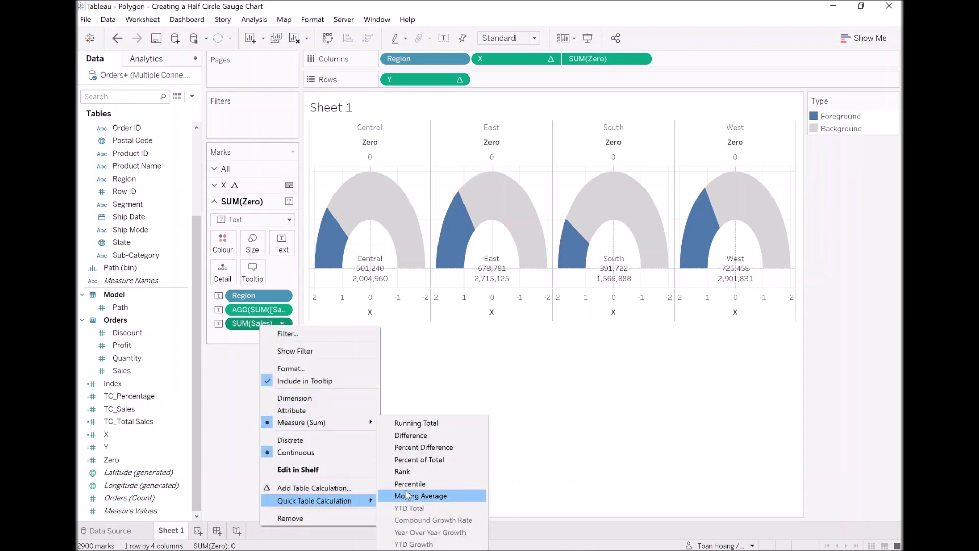
pyautogui.click(415, 461)
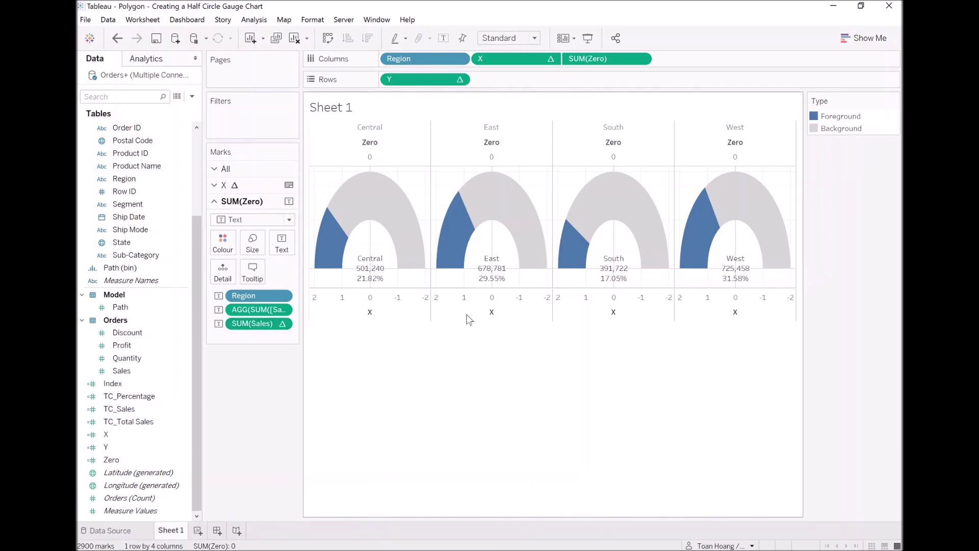
pyautogui.moveTo(849, 99); pyautogui.dragTo(264, 352)
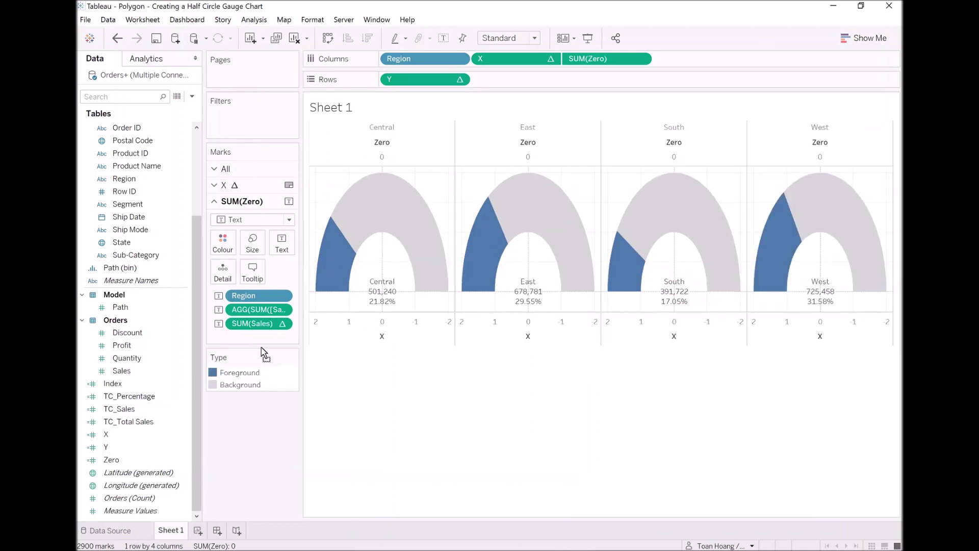
# Step: Hide the region name header, the Zero axis header and the X axis header
pyautogui.rightClick(406, 129)
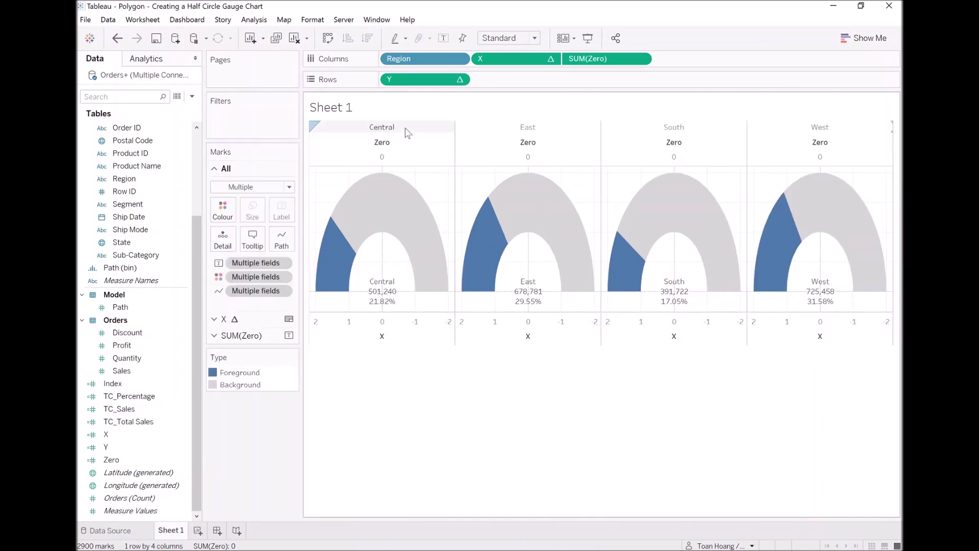
pyautogui.click(456, 208)
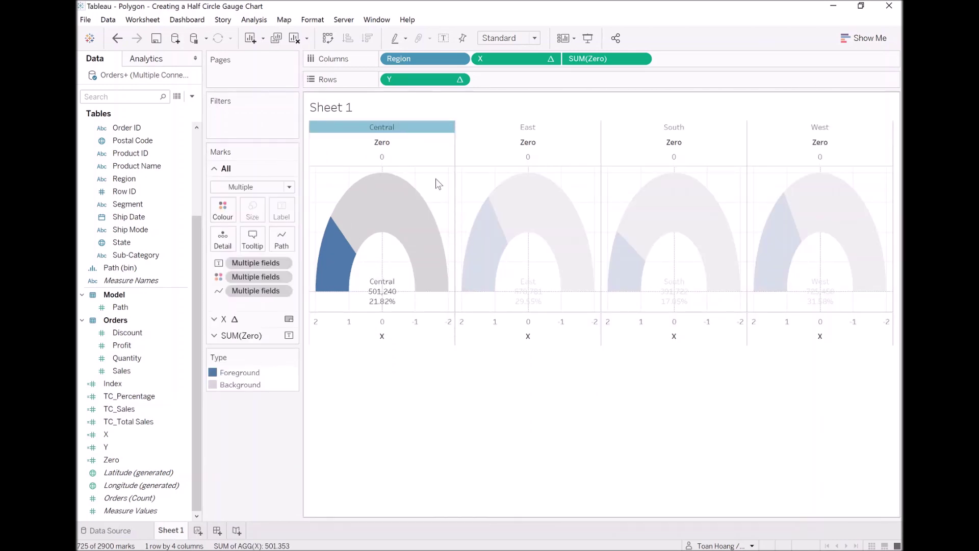
pyautogui.rightClick(412, 139)
pyautogui.click(452, 260)
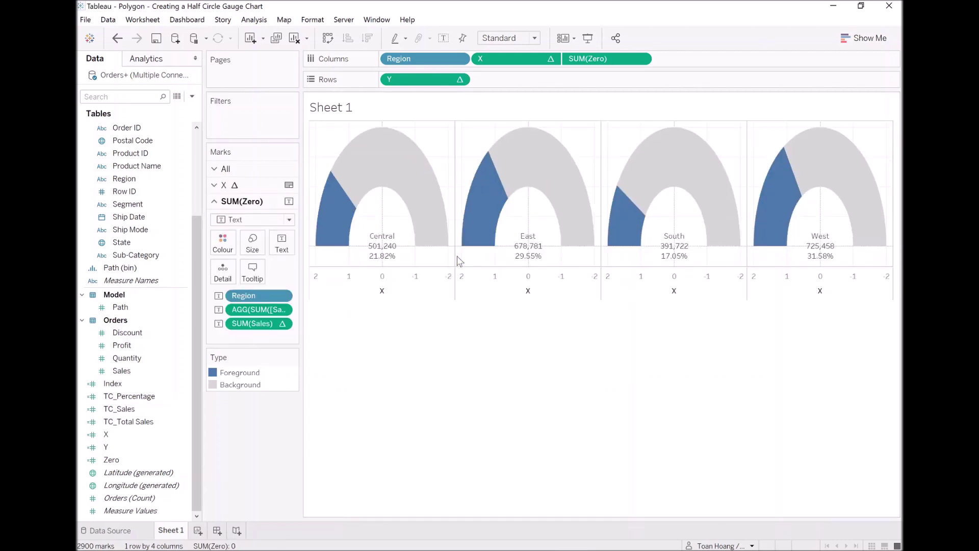
pyautogui.click(433, 272)
pyautogui.rightClick(433, 272)
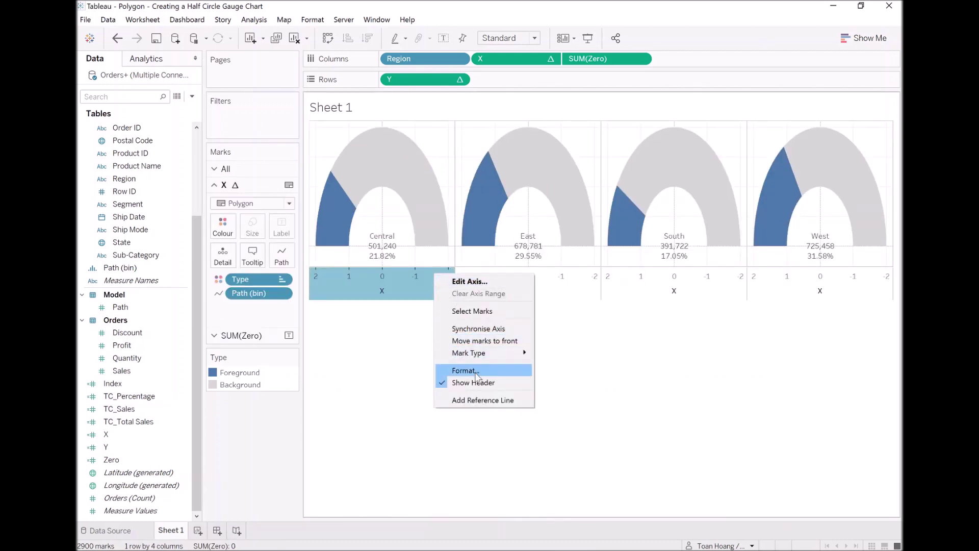
pyautogui.click(470, 381)
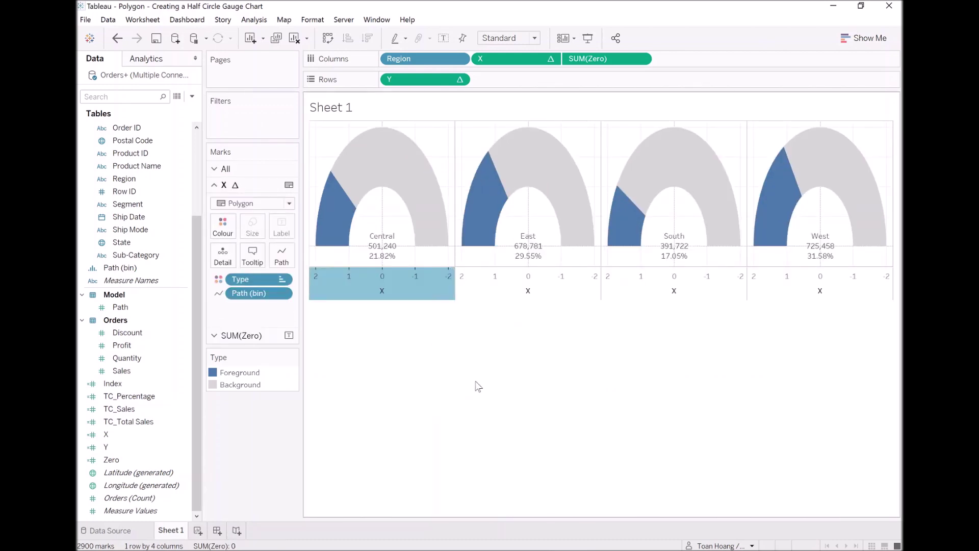
pyautogui.rightClick(443, 144)
# Step: Remove the sheet's grid lines and zero lines
pyautogui.click(475, 205)
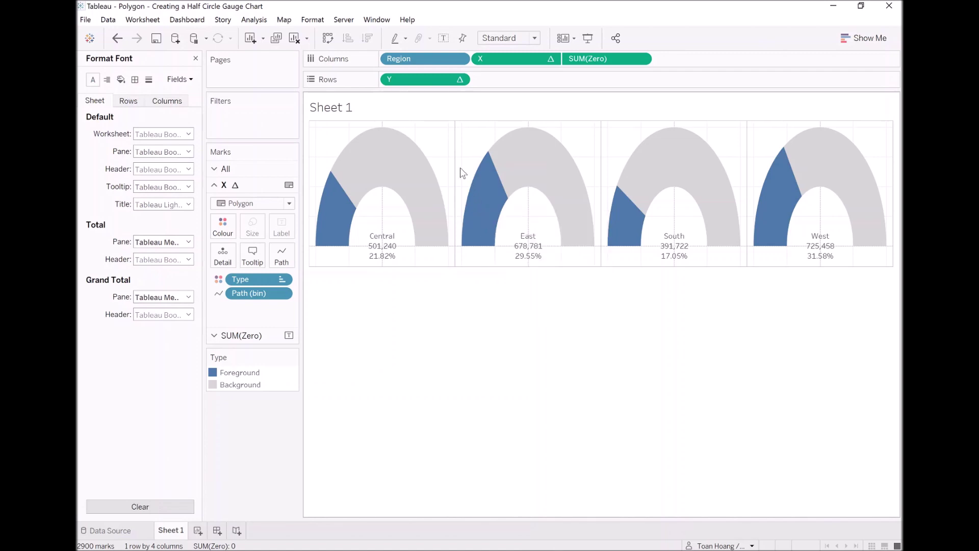
pyautogui.click(149, 80)
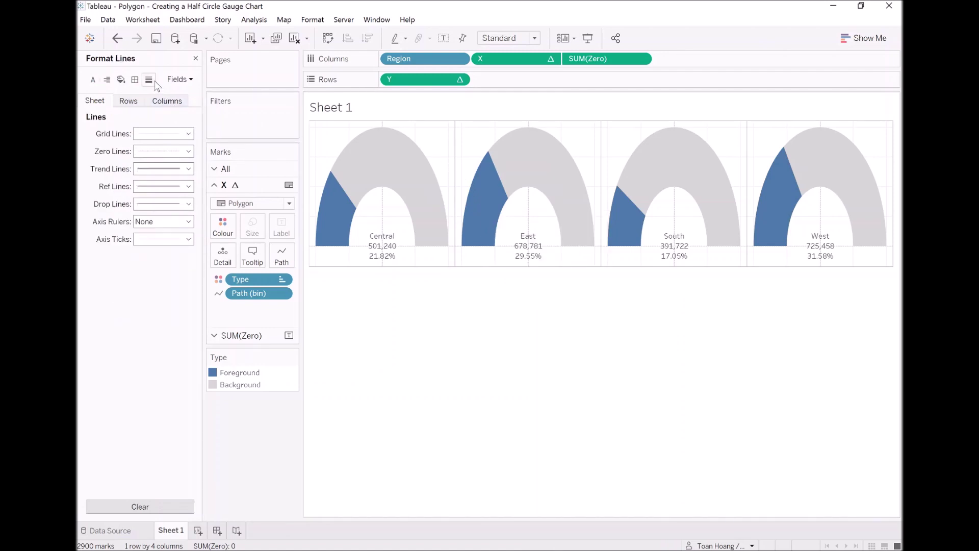
pyautogui.click(159, 134)
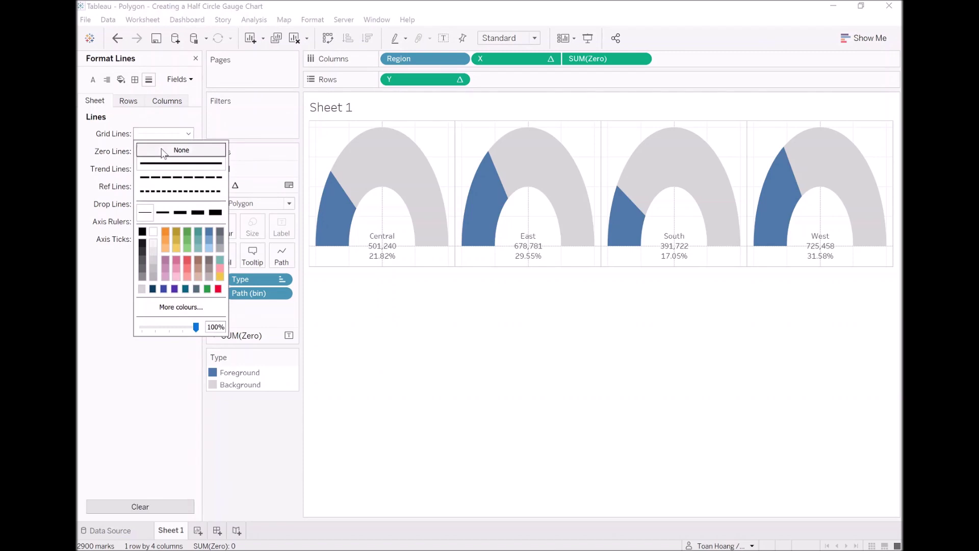
pyautogui.click(164, 151)
pyautogui.click(158, 151)
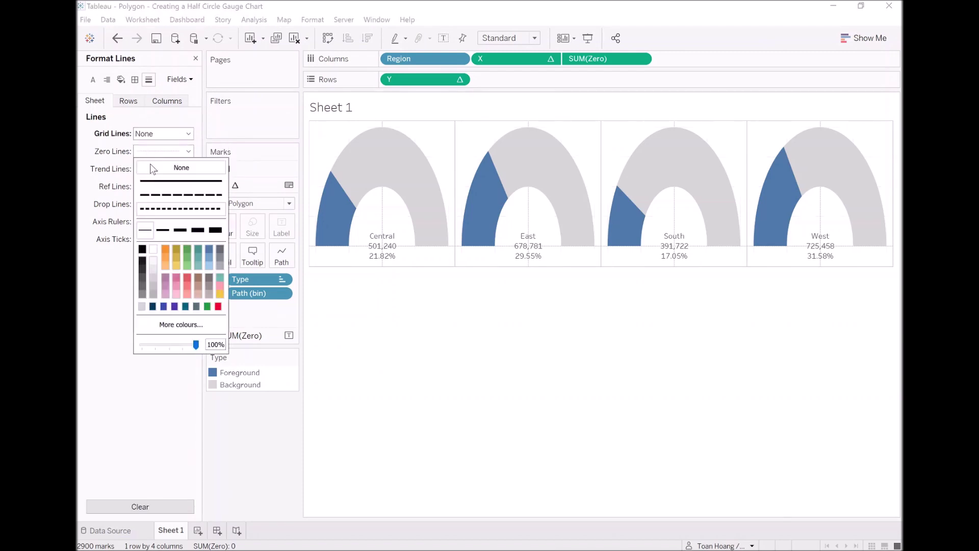
pyautogui.click(153, 168)
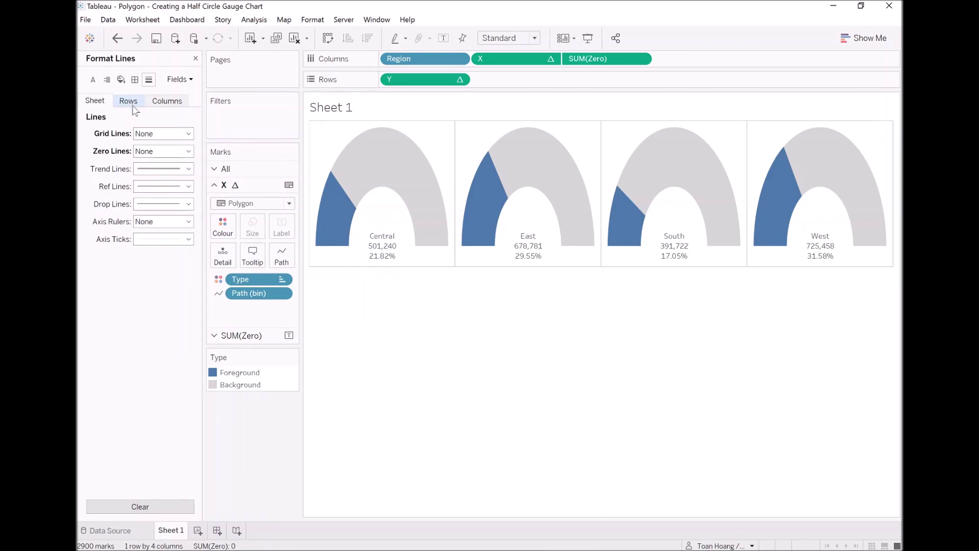
# Step: Set the row dividers to None and make the column dividers dashed
pyautogui.click(134, 79)
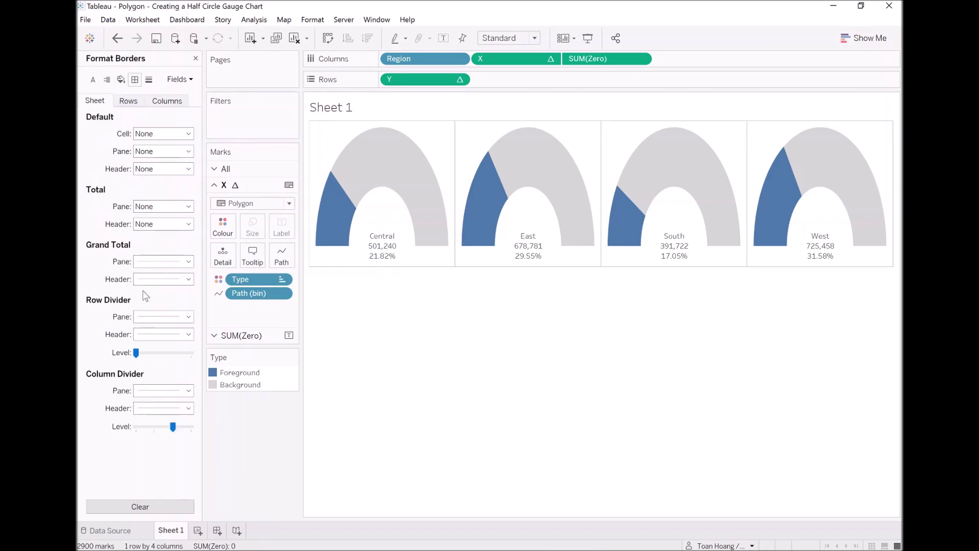
pyautogui.click(159, 316)
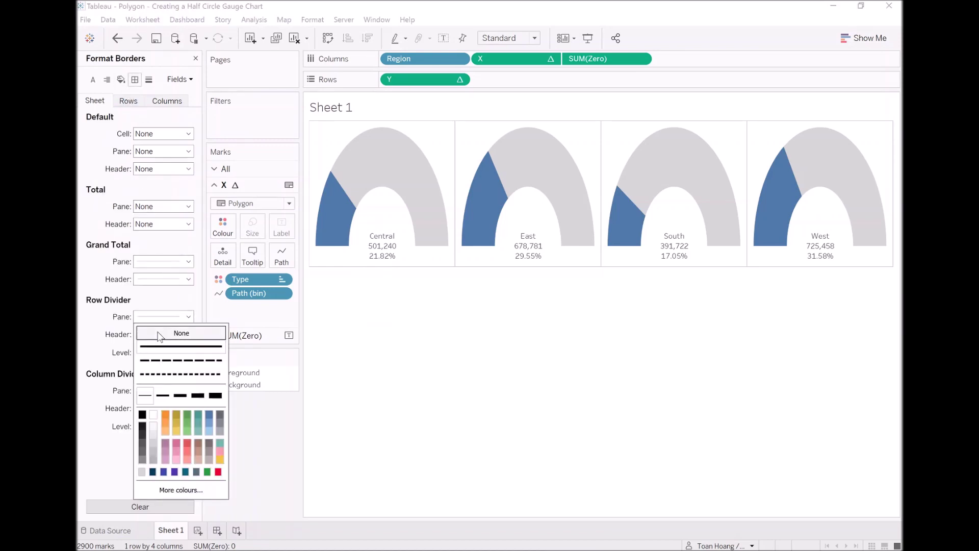
pyautogui.click(105, 394)
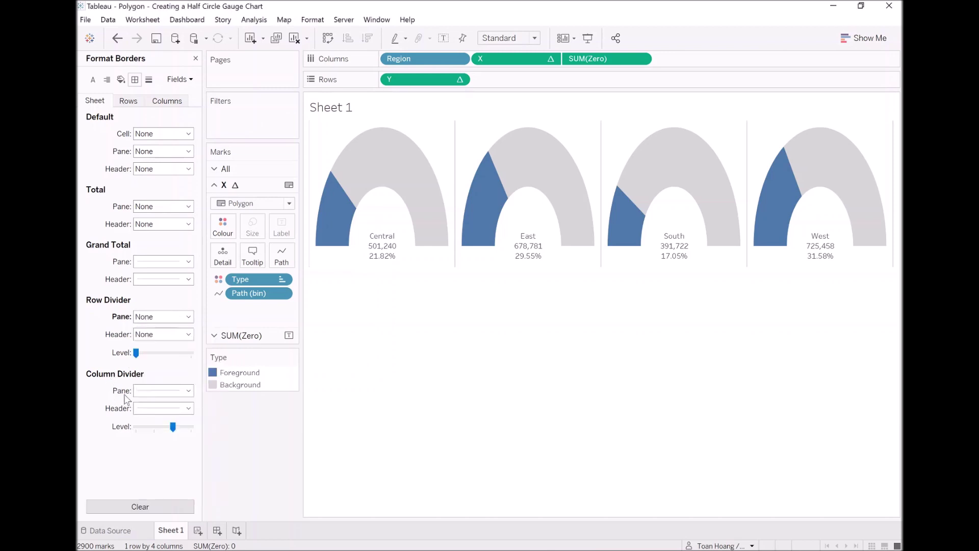
pyautogui.click(159, 391)
pyautogui.click(182, 246)
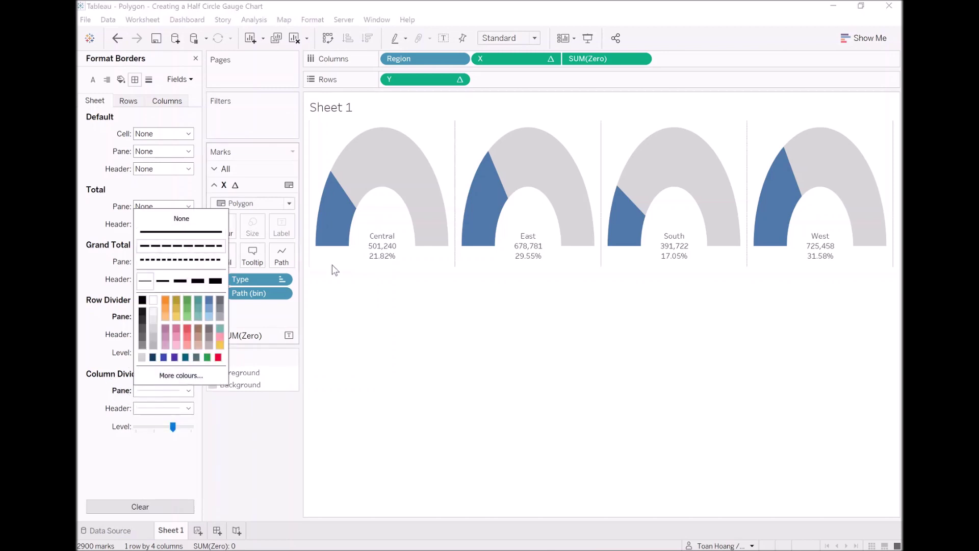
pyautogui.click(388, 391)
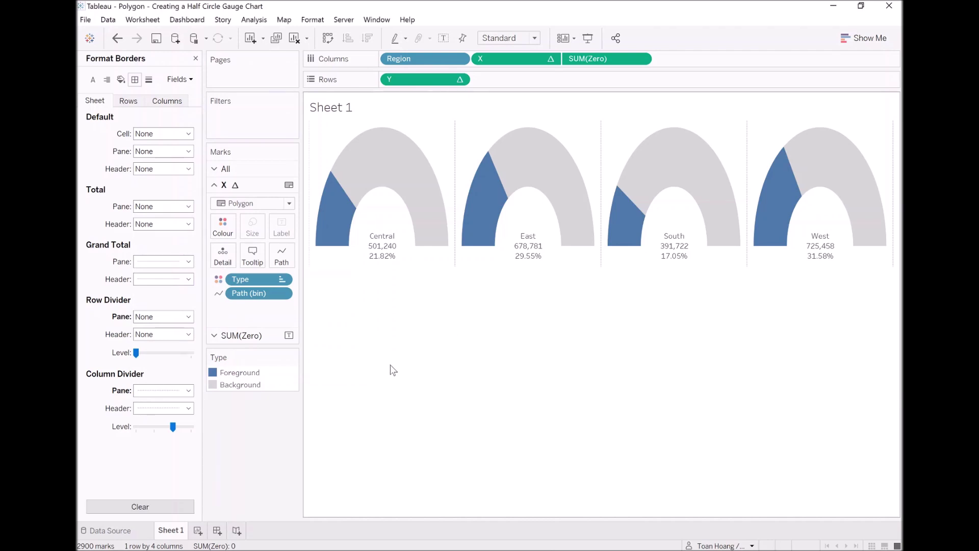
# Step: Check the arcs' colour border options without changing them, then select the SUM(Zero) marks card
pyautogui.click(227, 228)
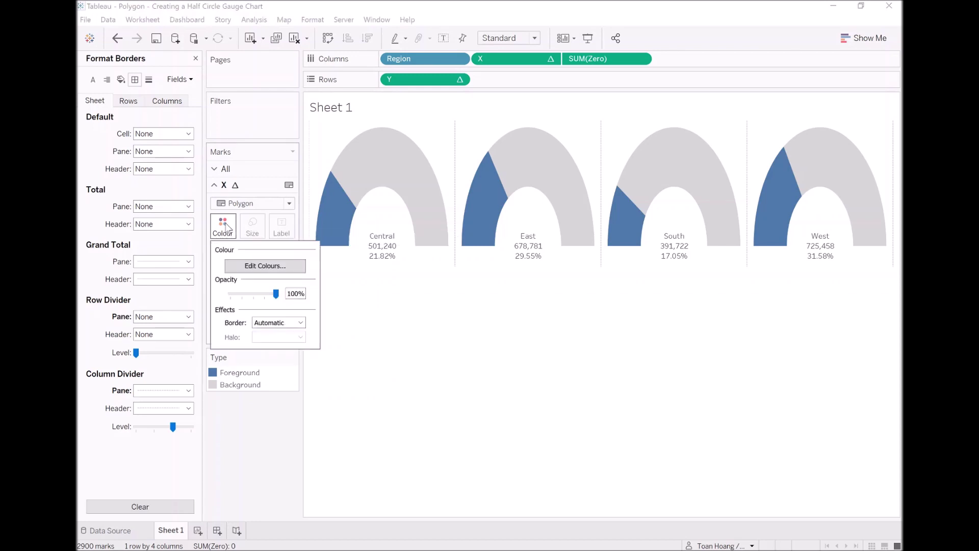
pyautogui.click(285, 323)
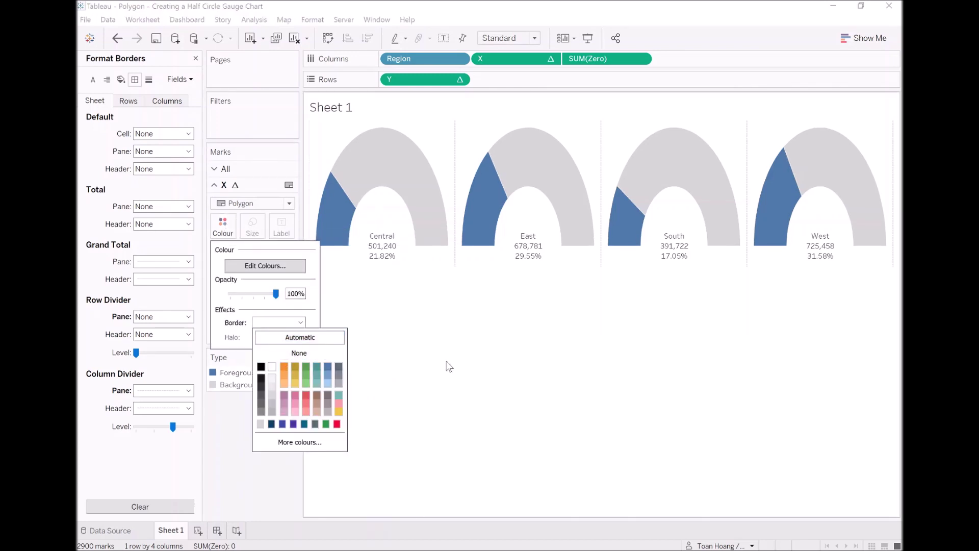
pyautogui.click(529, 357)
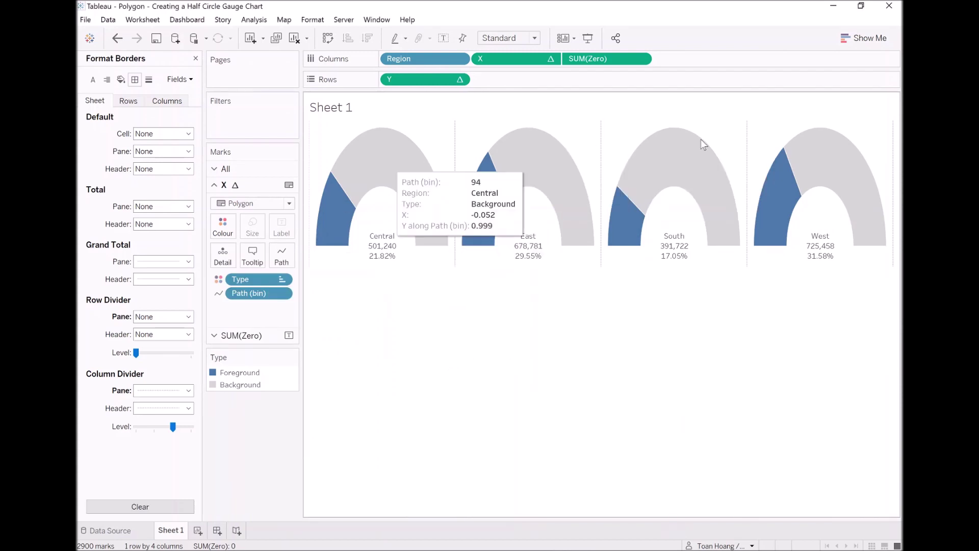
pyautogui.click(259, 332)
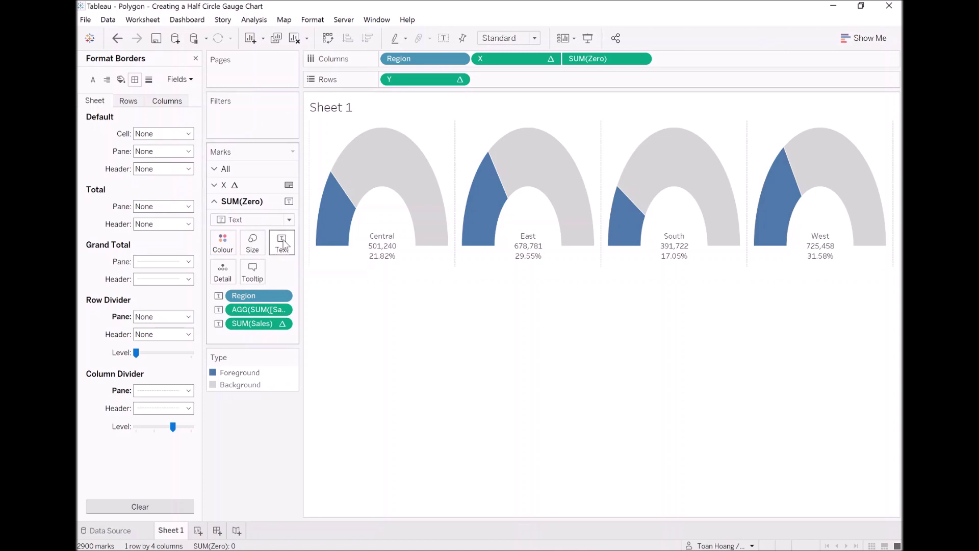
# Step: In the label editor, move the sales total line beneath the Region line
pyautogui.click(282, 242)
pyautogui.click(387, 270)
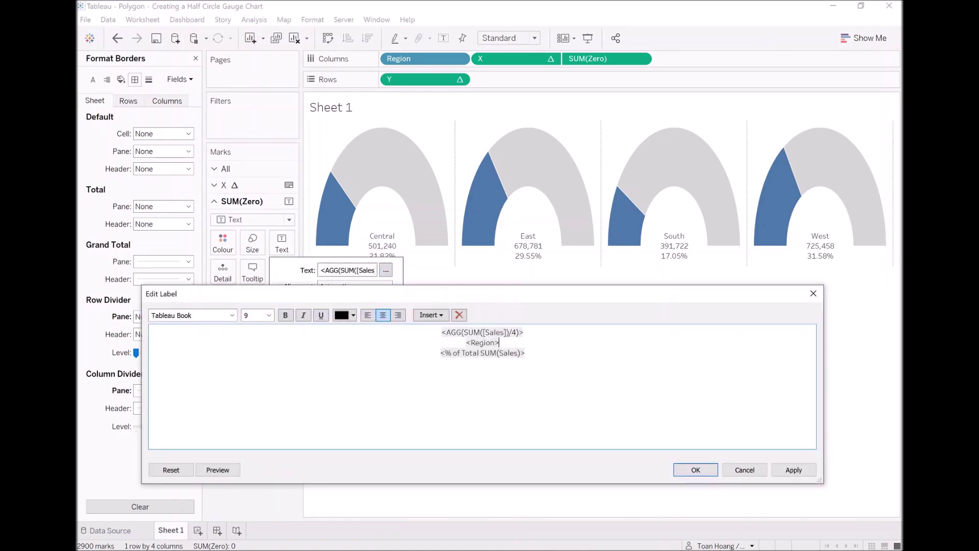
pyautogui.doubleClick(482, 332)
pyautogui.hotkey('ctrl', 'c')
pyautogui.press('Delete')
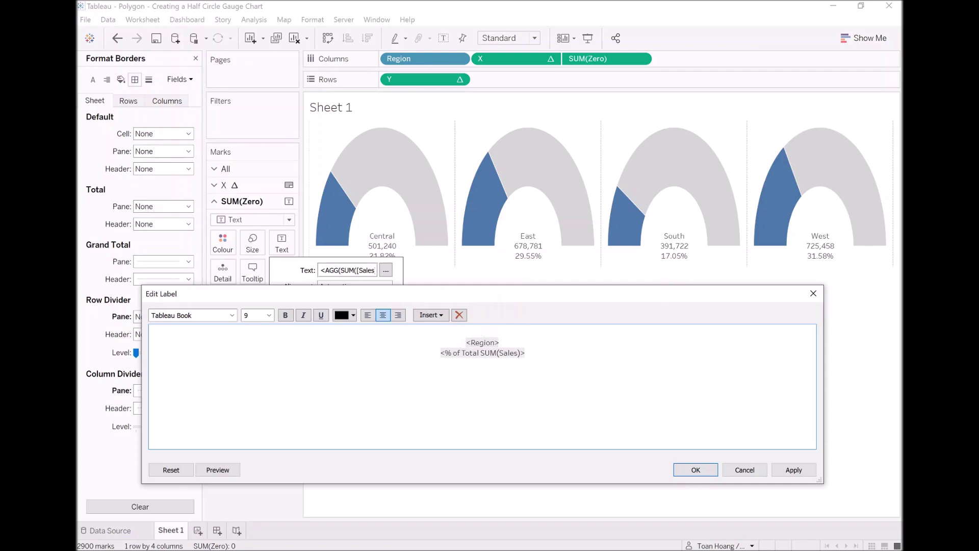
pyautogui.press('Delete')
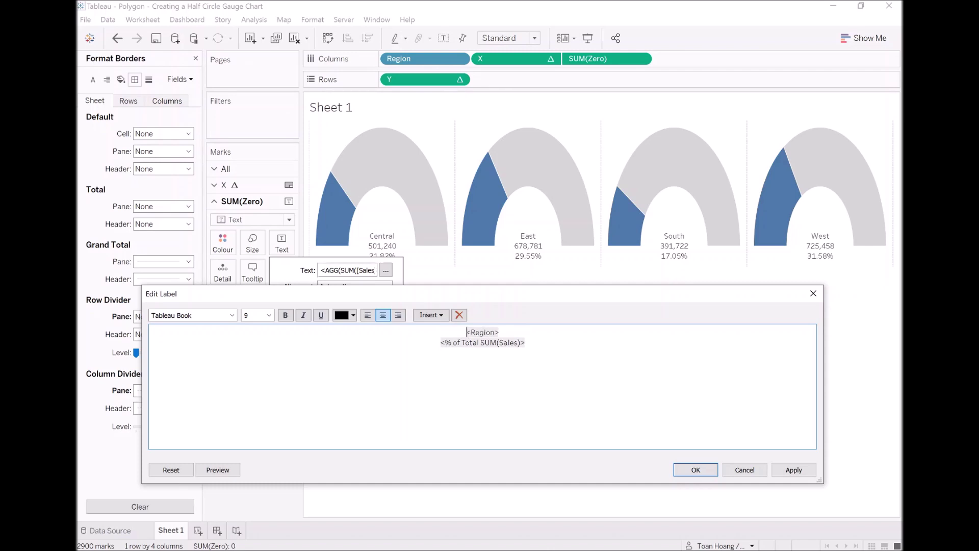
pyautogui.press('End')
pyautogui.press('Return')
pyautogui.hotkey('ctrl', 'v')
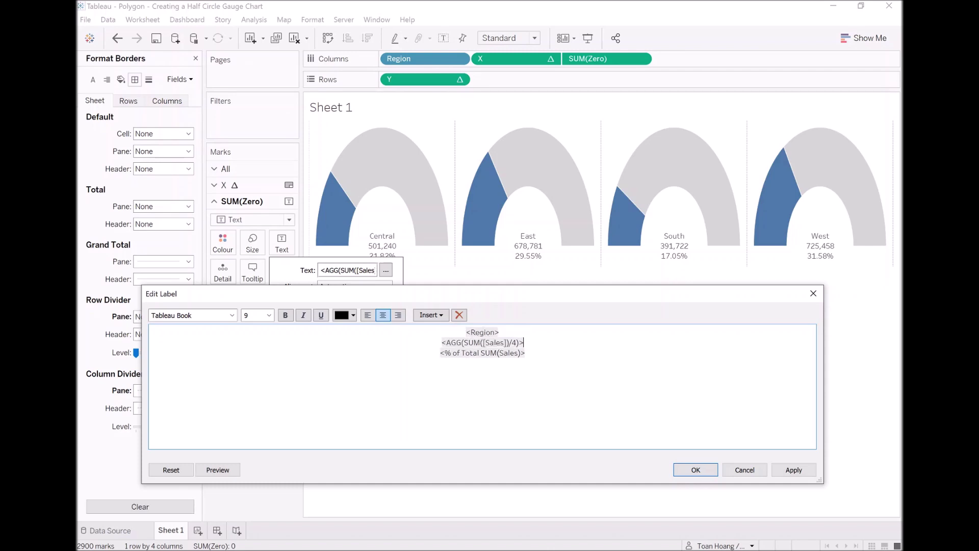
pyautogui.hotkey('ctrl', 'Home')
pyautogui.hotkey('shift', 'End')
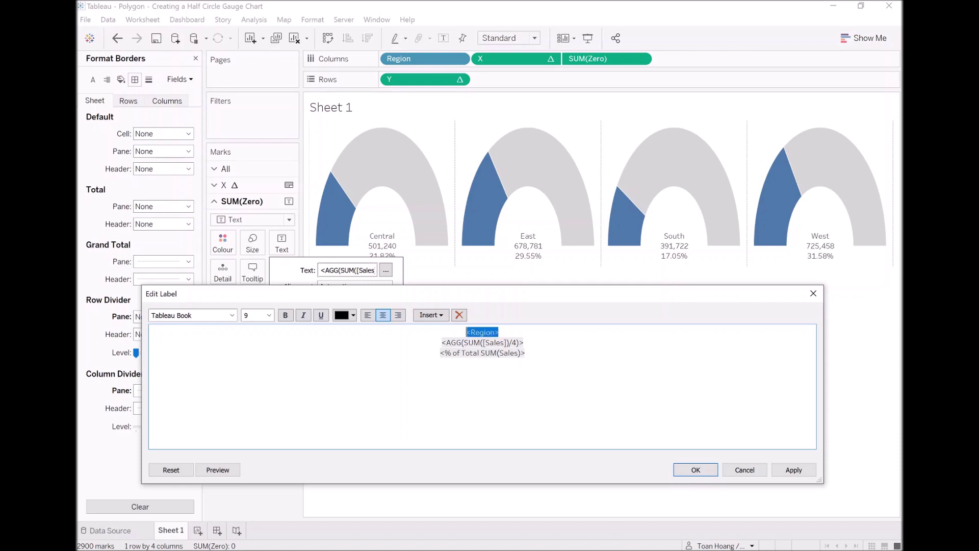
# Step: Set the Region line to Tableau Bold at size 12 and apply it
pyautogui.click(268, 316)
pyautogui.click(258, 360)
pyautogui.click(232, 315)
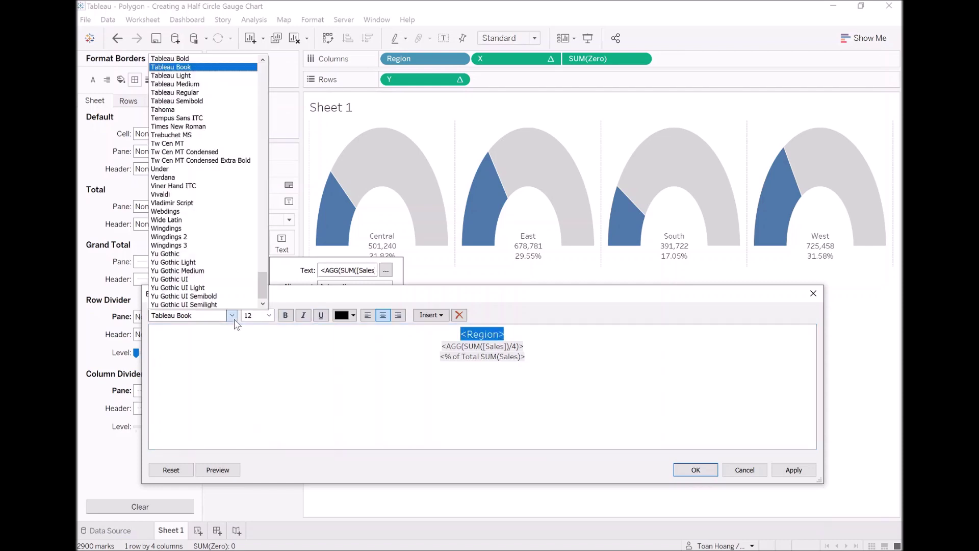
pyautogui.click(182, 58)
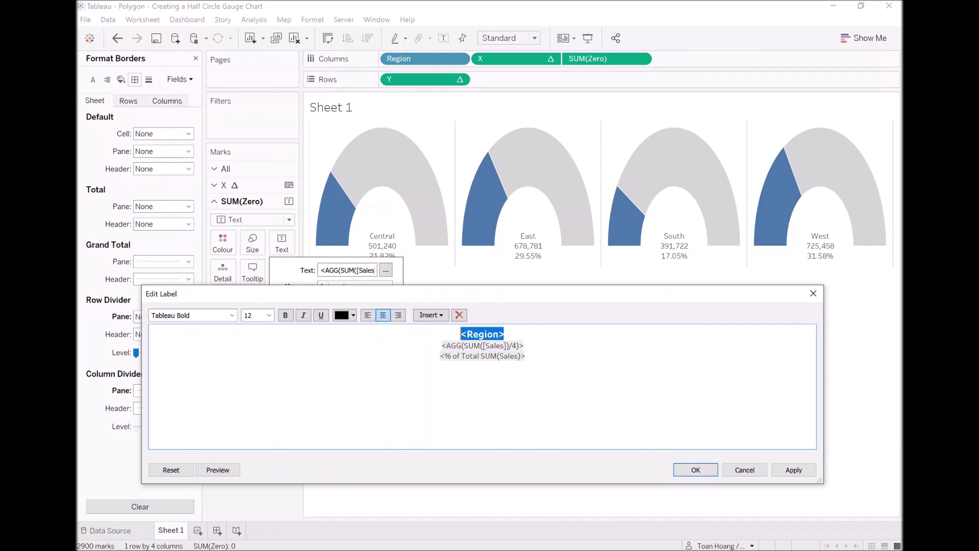
pyautogui.click(787, 475)
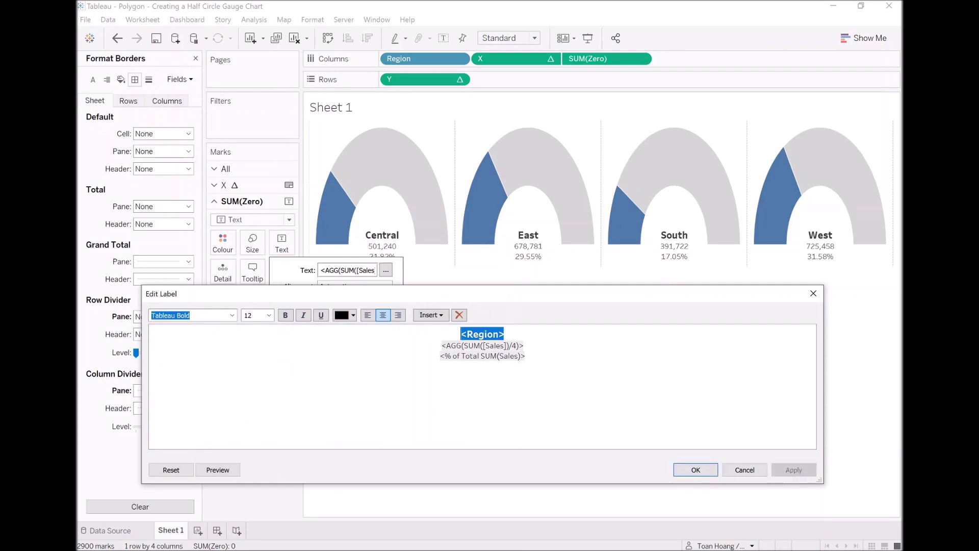
# Step: Make the sales value line Tableau Bold at size 12 and confirm the label
pyautogui.tripleClick(482, 346)
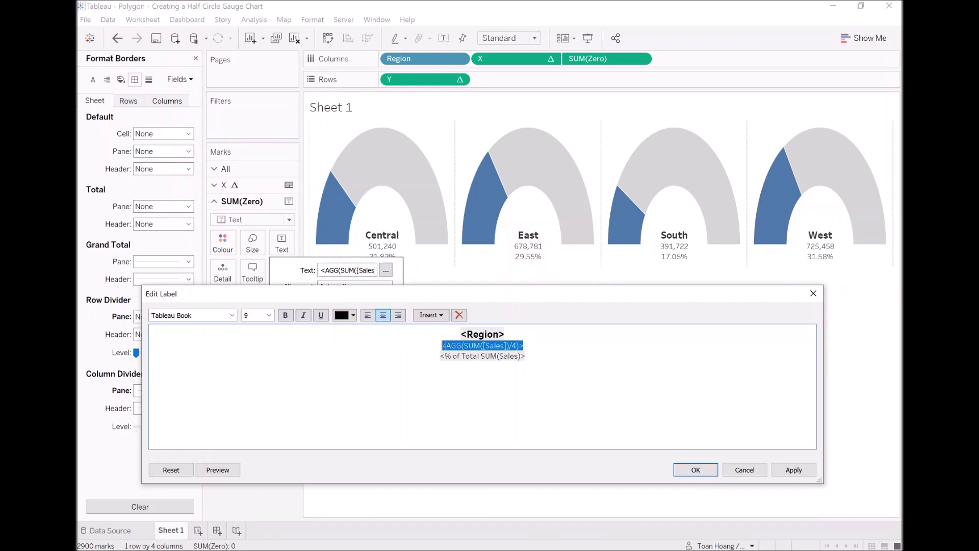
pyautogui.click(269, 315)
pyautogui.click(250, 375)
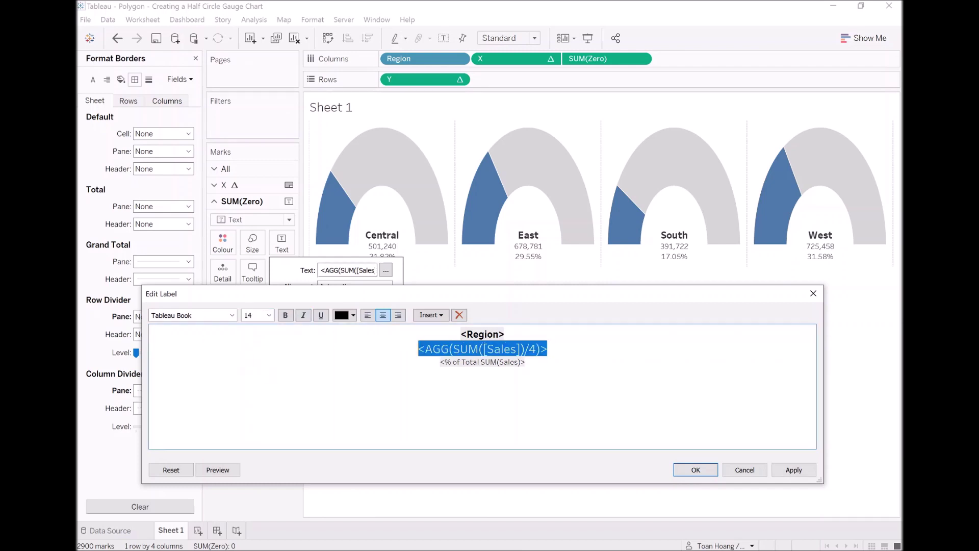
pyautogui.click(232, 315)
pyautogui.click(195, 64)
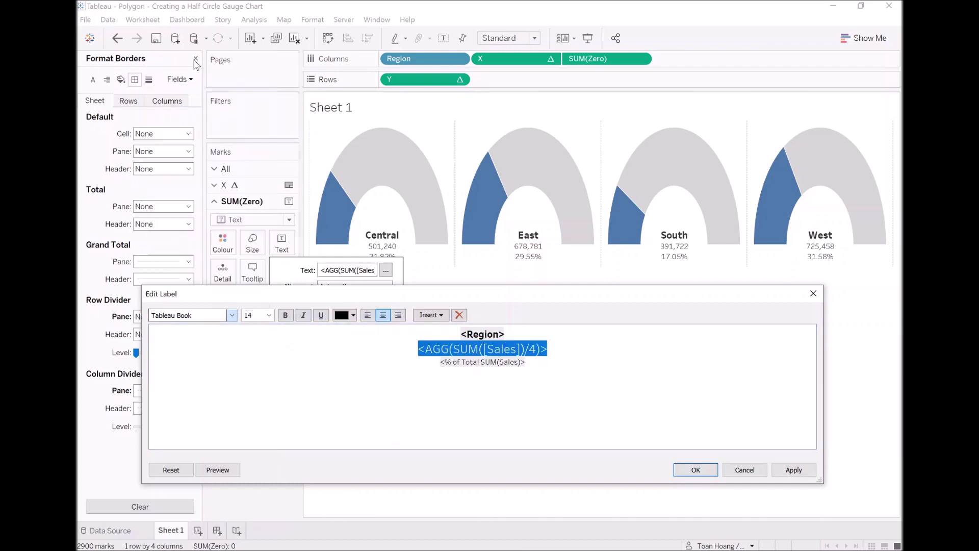
pyautogui.click(800, 476)
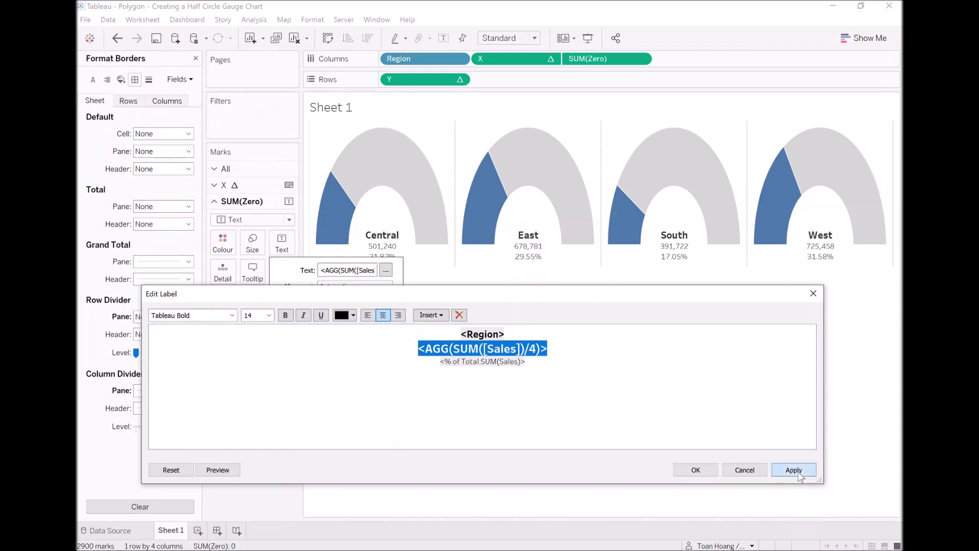
pyautogui.click(799, 472)
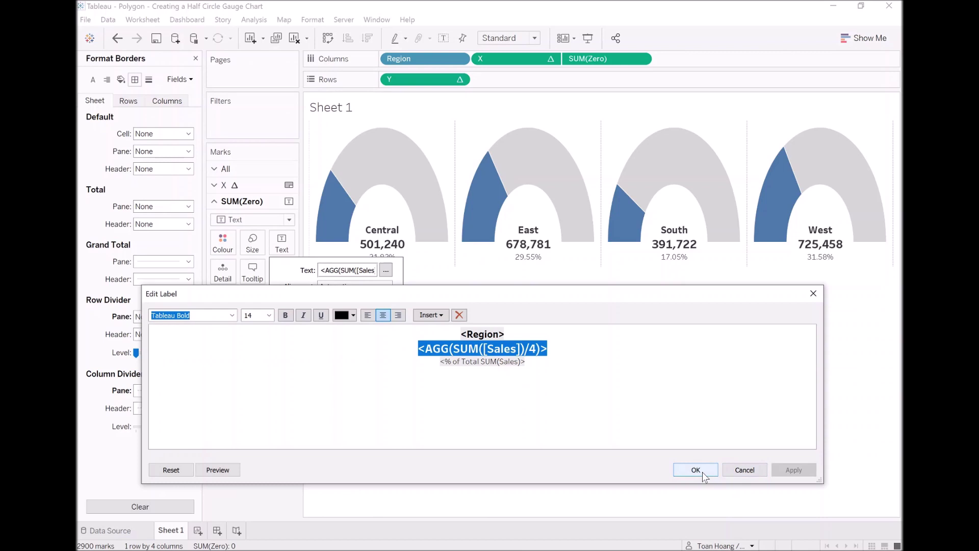
pyautogui.click(269, 315)
pyautogui.click(250, 359)
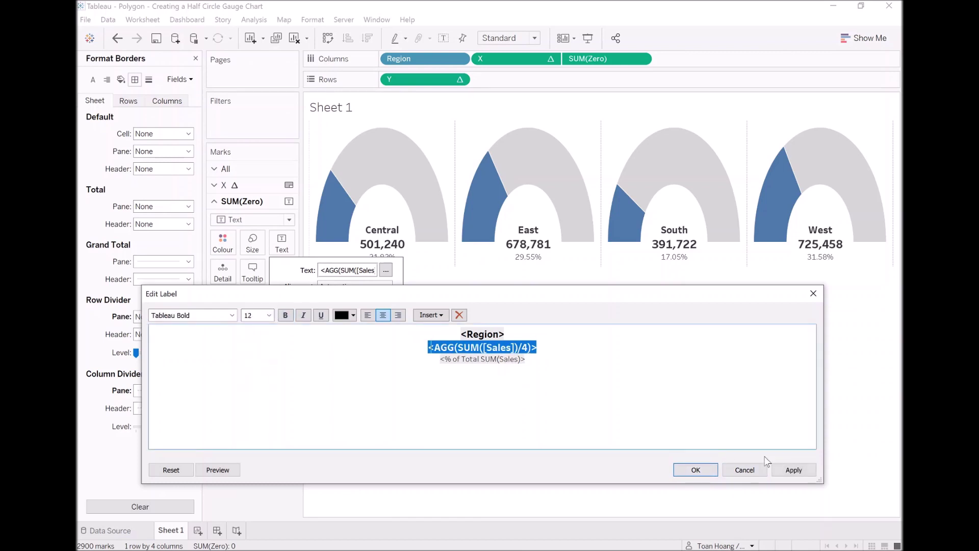
pyautogui.click(707, 474)
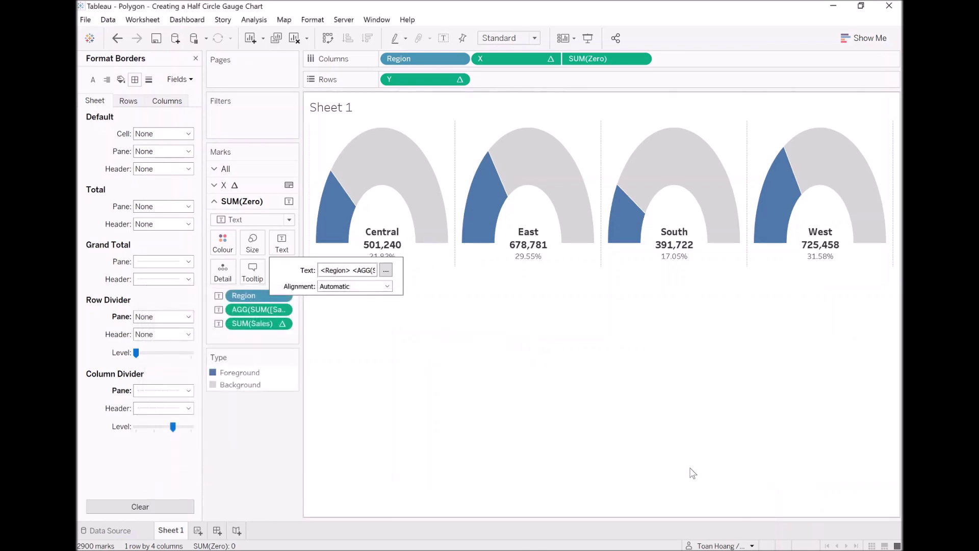
# Step: Format the sales values as US-dollar custom currency with one decimal, in thousands (K)
pyautogui.rightClick(252, 310)
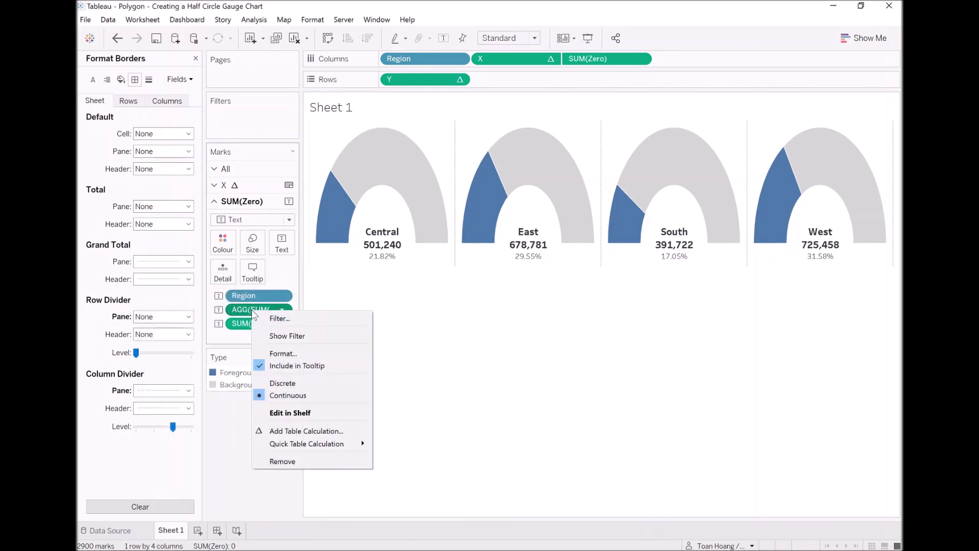
pyautogui.click(276, 353)
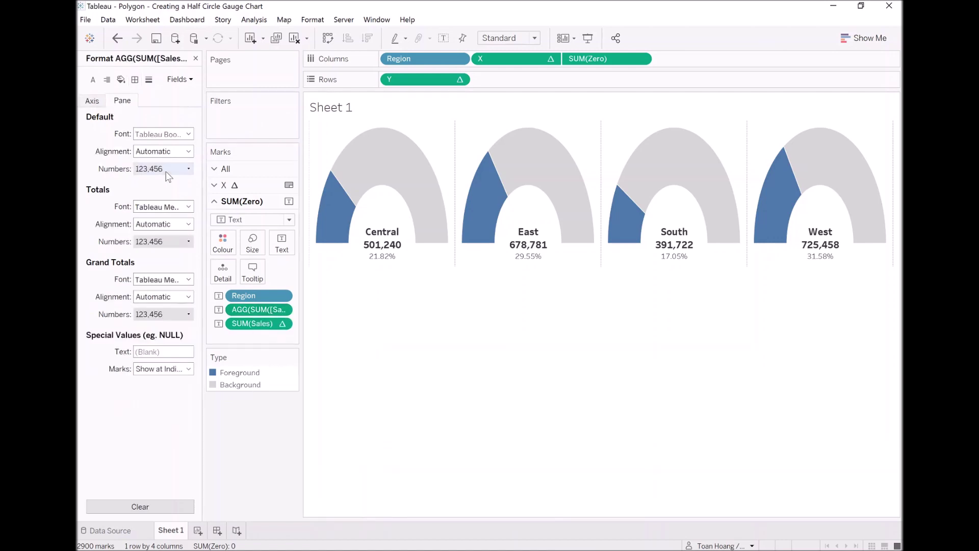
pyautogui.click(167, 171)
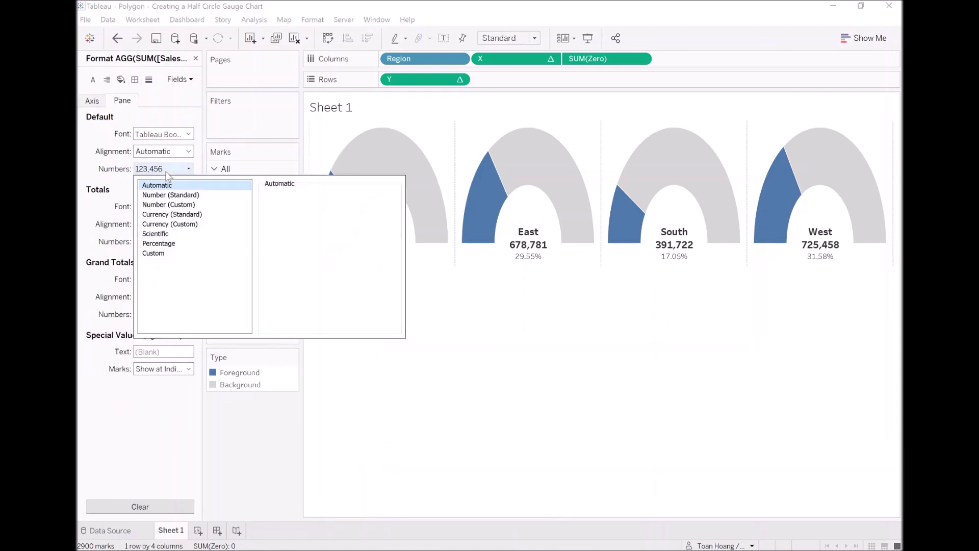
pyautogui.click(173, 214)
pyautogui.click(279, 208)
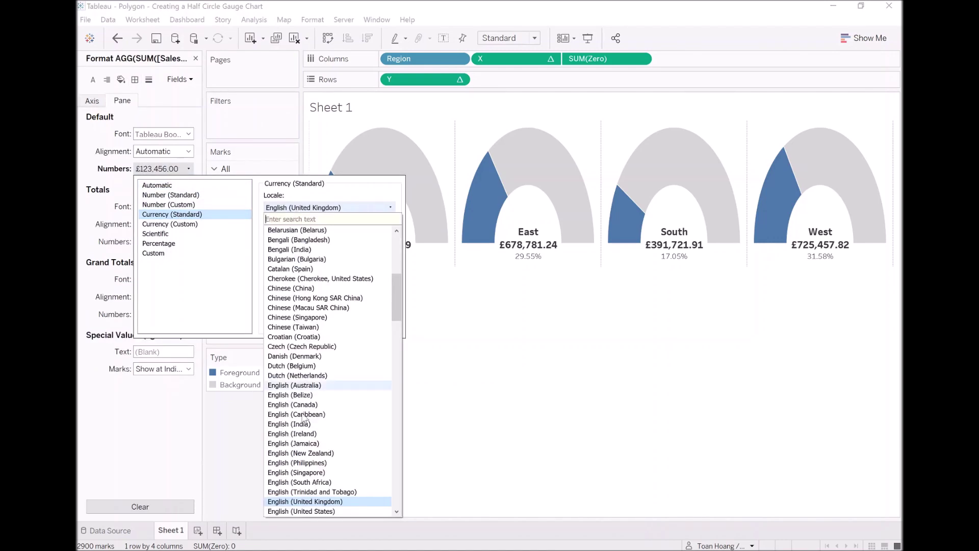
pyautogui.click(330, 512)
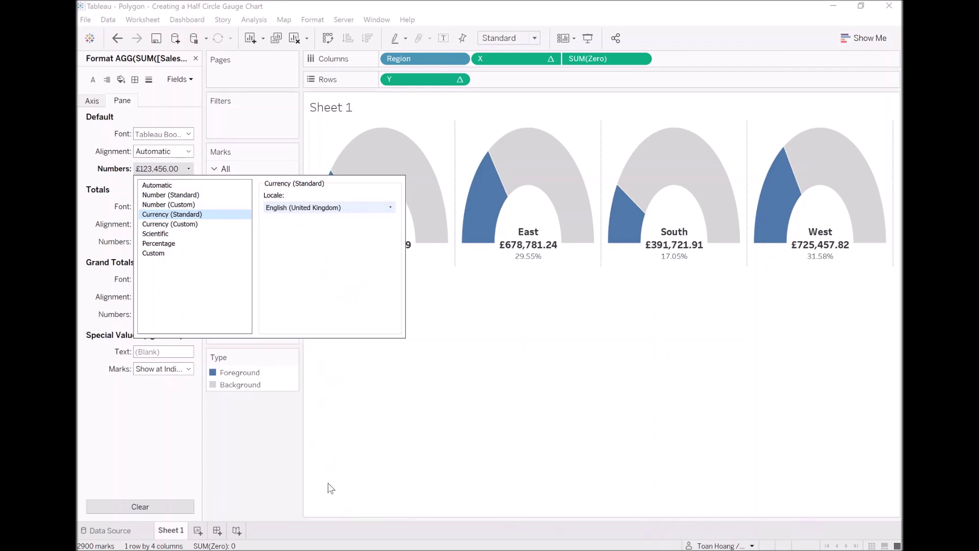
pyautogui.click(199, 225)
pyautogui.click(298, 211)
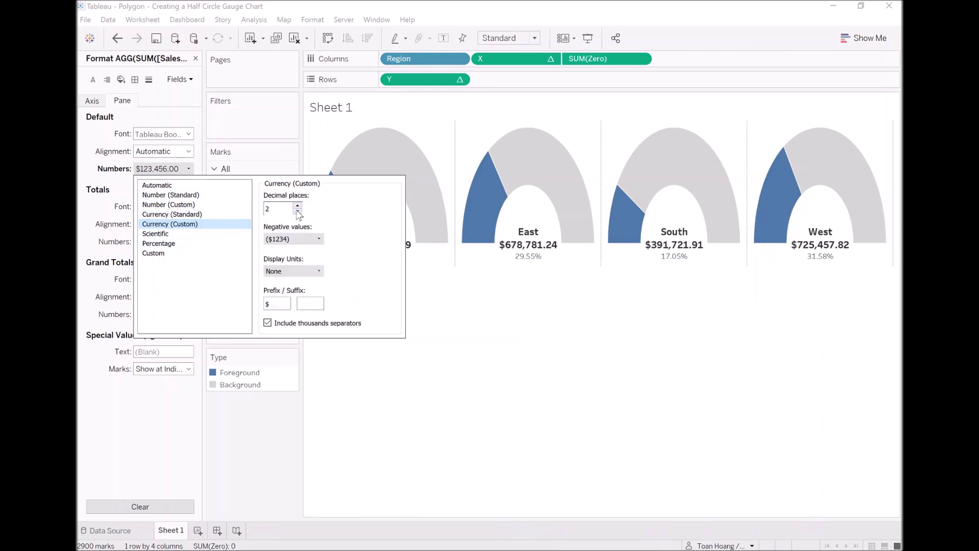
pyautogui.click(309, 271)
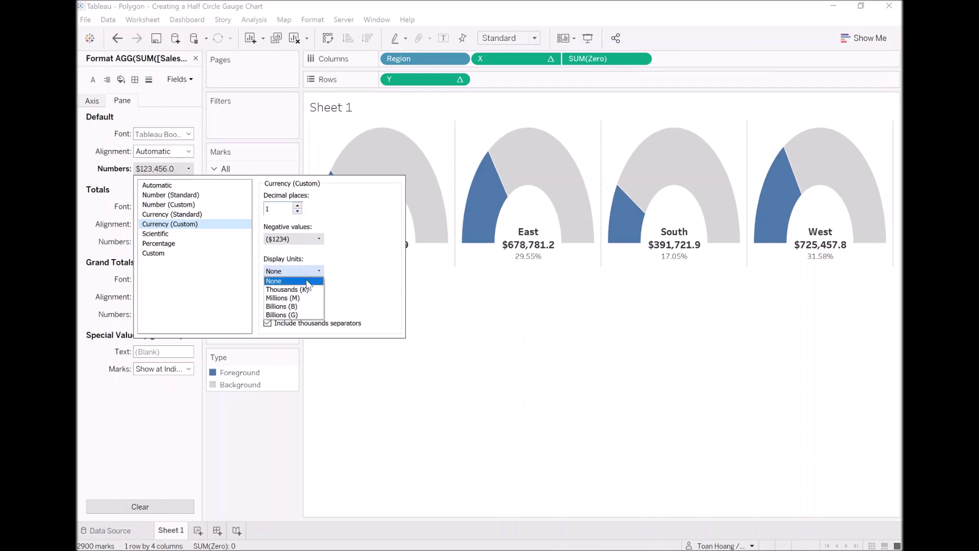
pyautogui.click(309, 290)
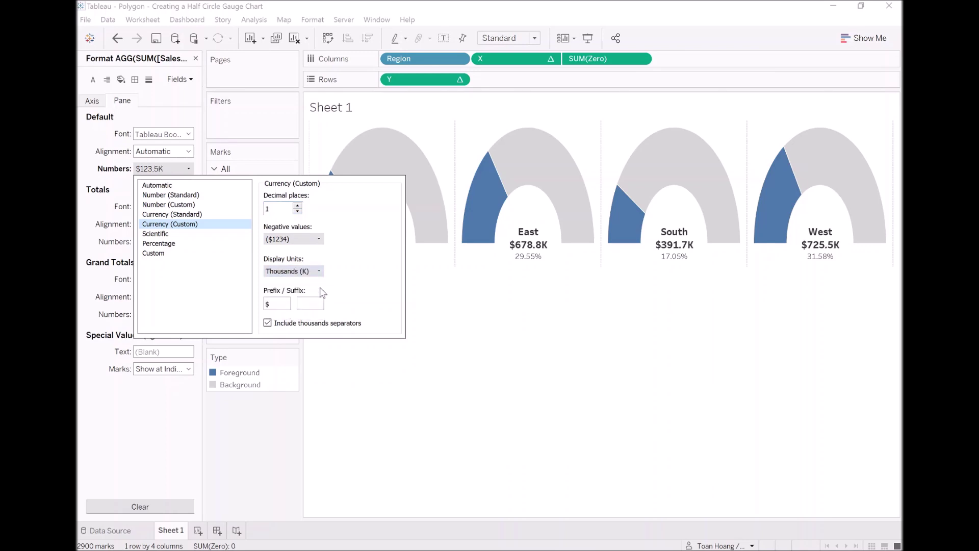
pyautogui.click(437, 334)
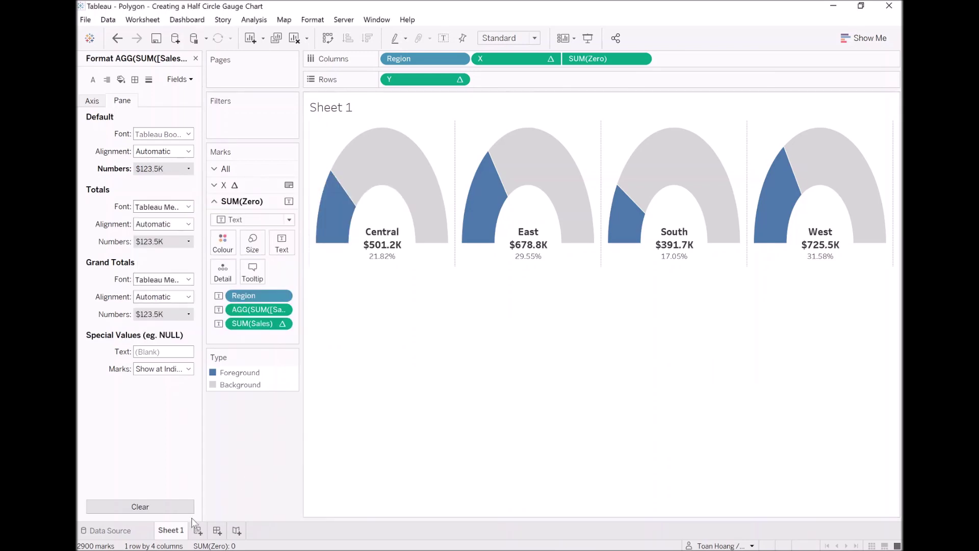
# Step: Rename the worksheet to 'Half Circle Gauge Chart'
pyautogui.doubleClick(178, 531)
pyautogui.write('Half Circle Gauge C')
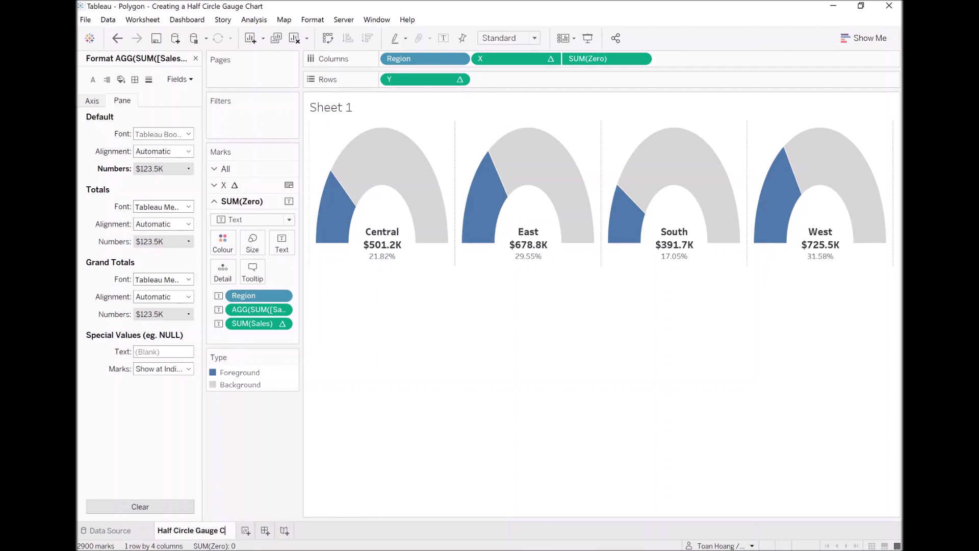
pyautogui.write('hart')
pyautogui.press('Return')
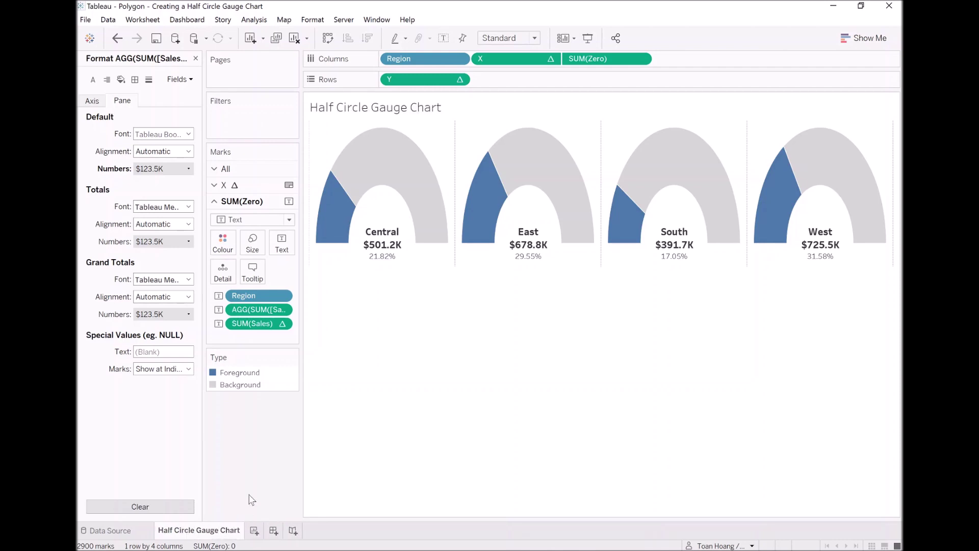
# Step: Close the Format pane and drag Order Date onto the Filters shelf
pyautogui.click(196, 59)
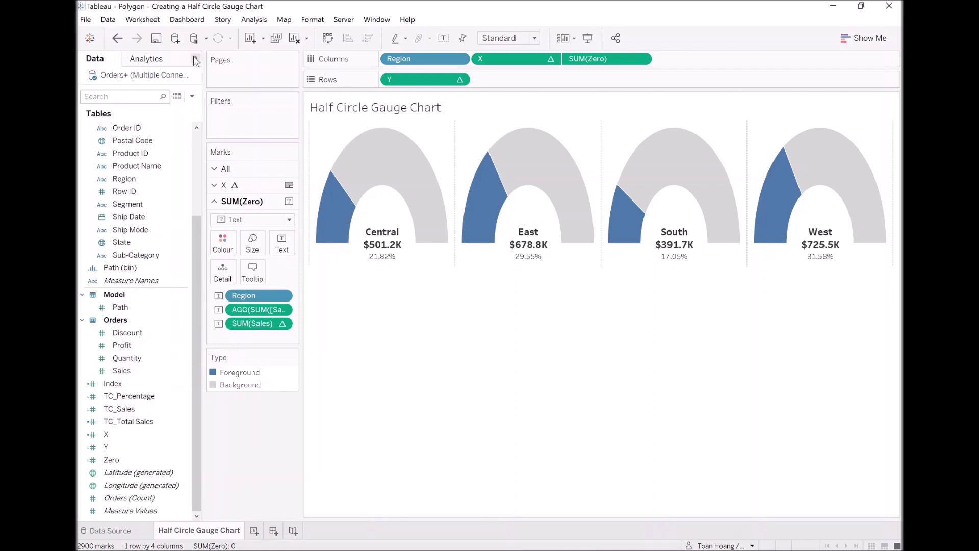
pyautogui.scroll(3, 148, 199)
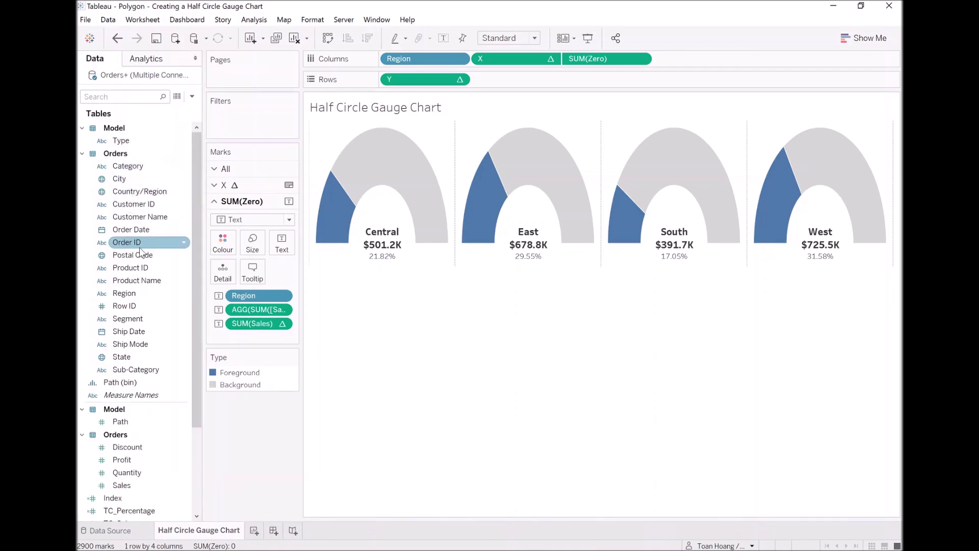
pyautogui.moveTo(141, 251); pyautogui.dragTo(239, 131)
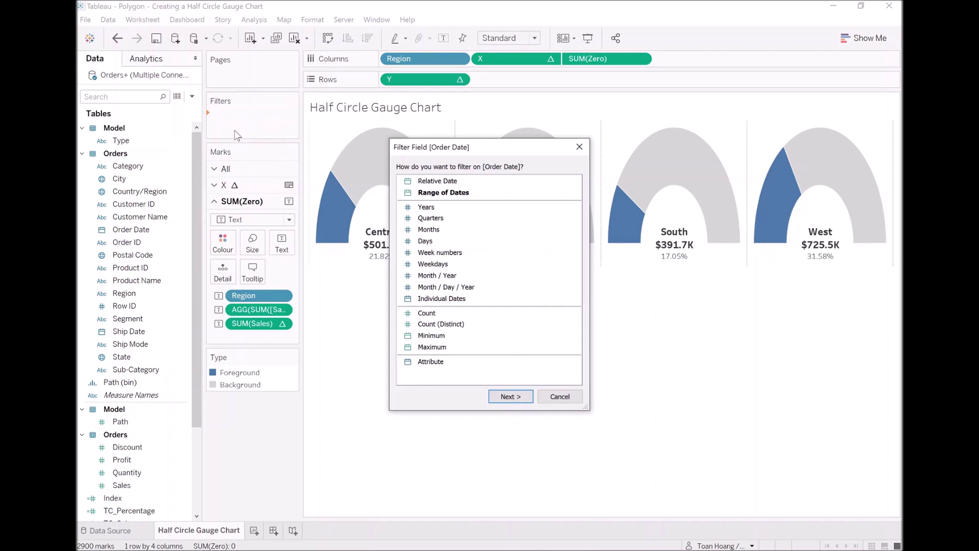
# Step: Filter Order Date by Years, keeping only 2020
pyautogui.doubleClick(441, 208)
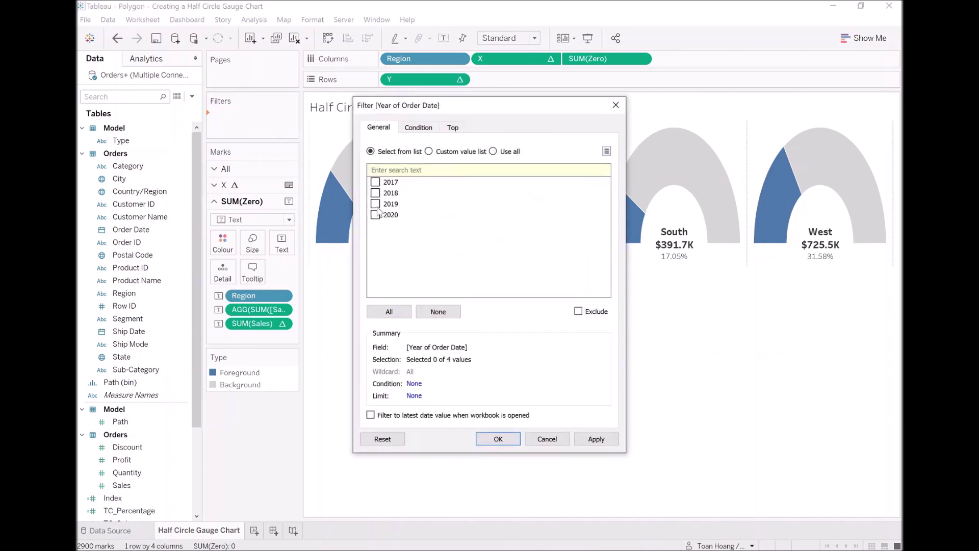
pyautogui.click(376, 215)
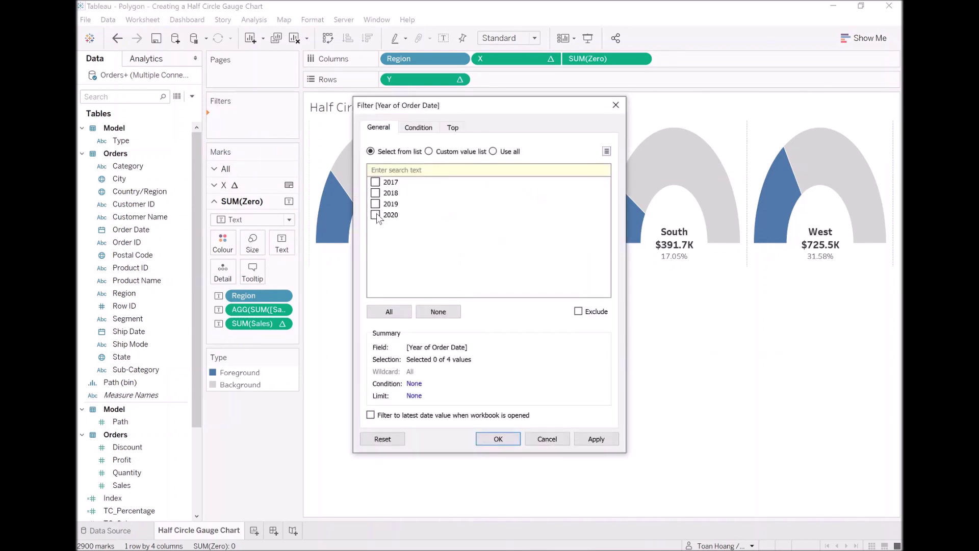
pyautogui.click(509, 431)
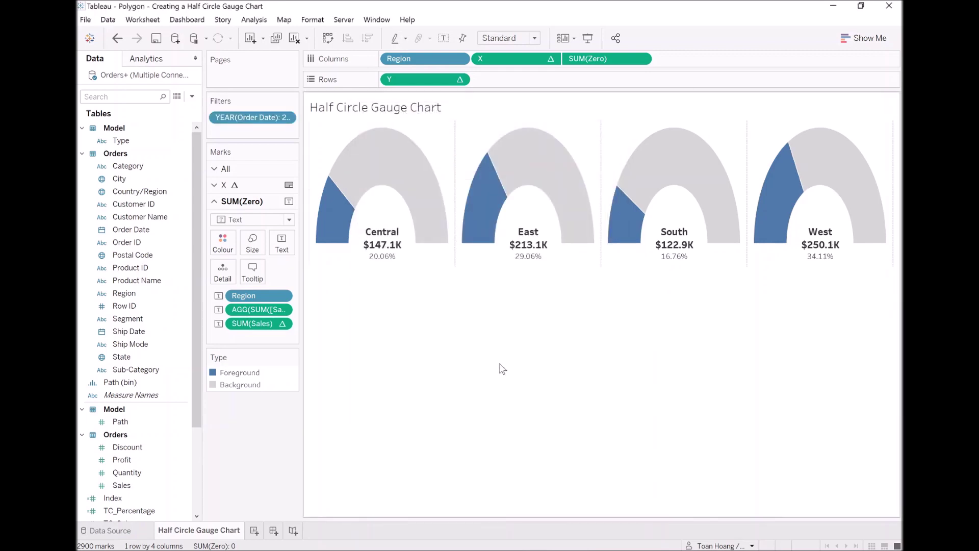
# Step: Show the year filter card on the sheet and set it to single-value selection
pyautogui.rightClick(262, 119)
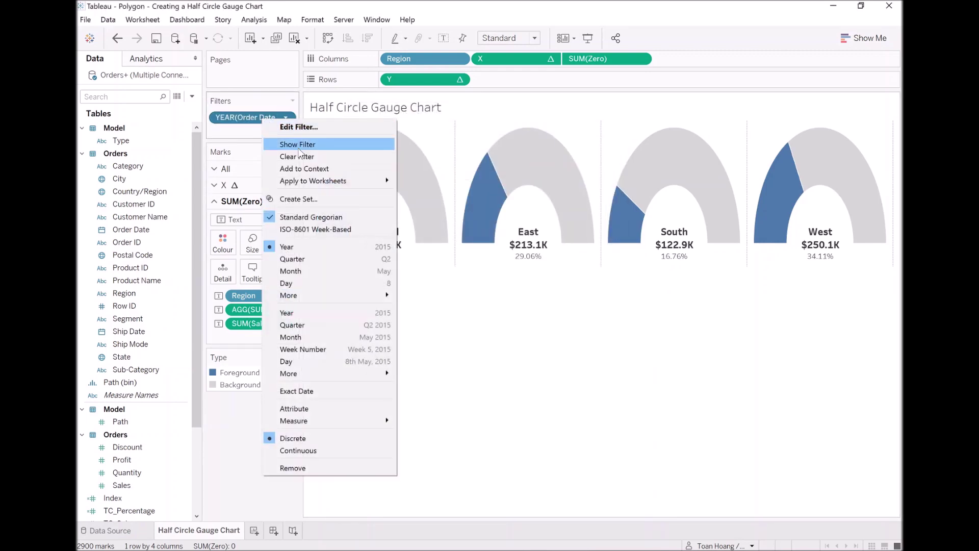
pyautogui.click(301, 153)
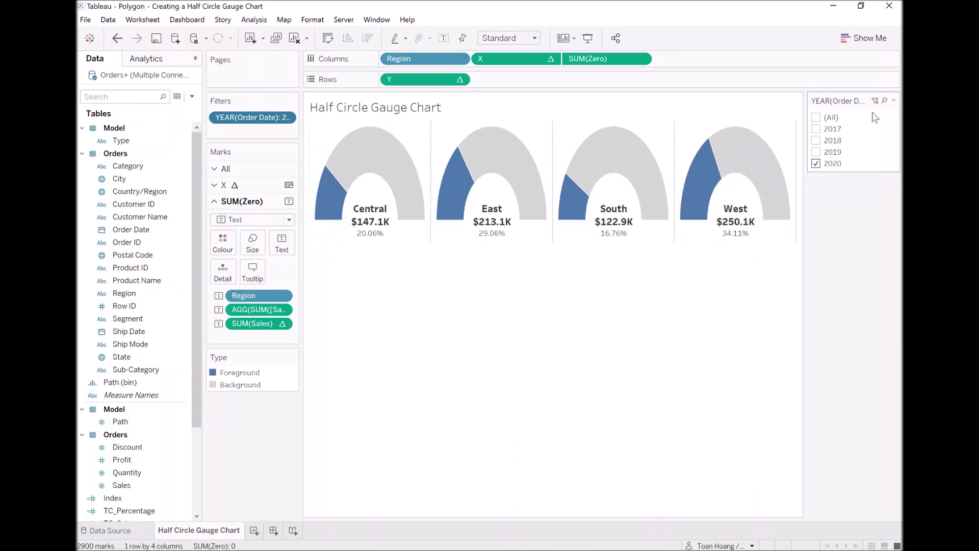
pyautogui.click(894, 101)
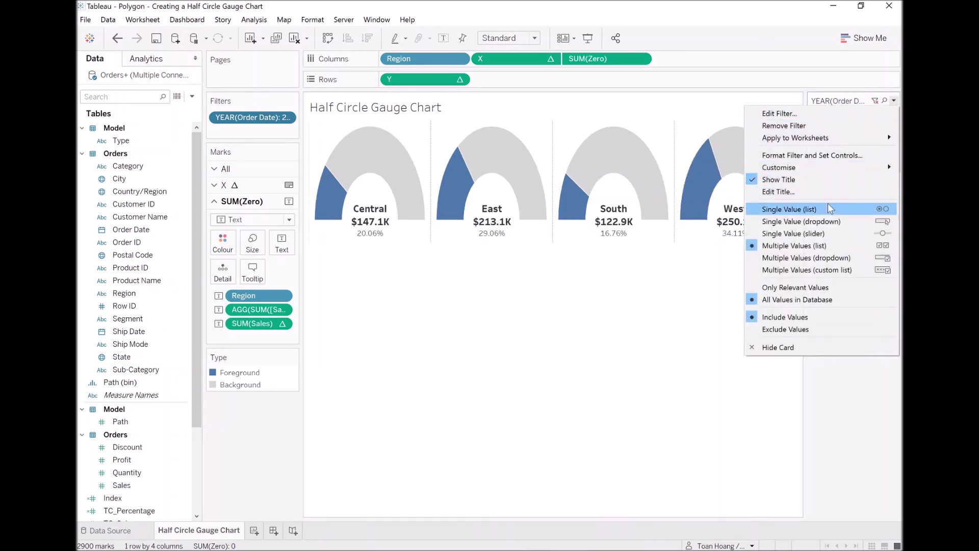
pyautogui.press('Escape')
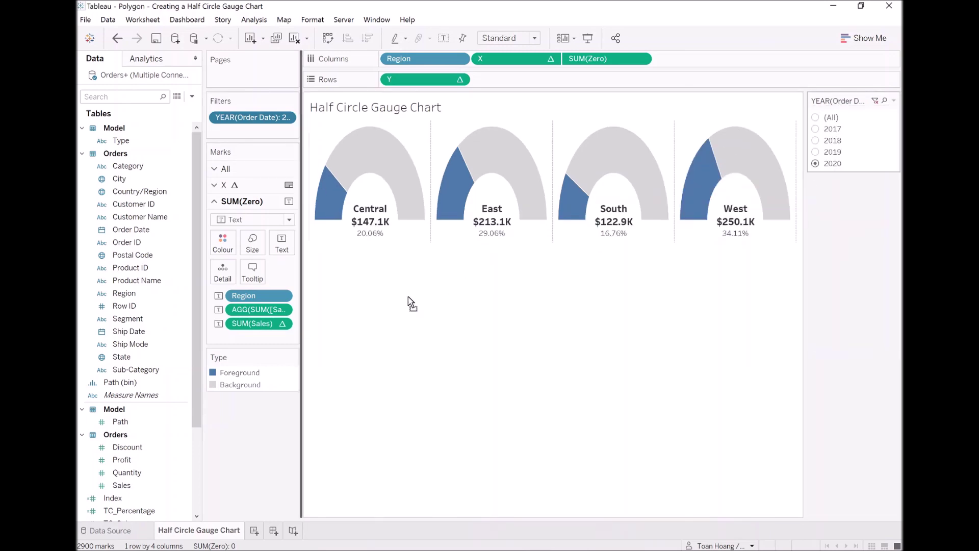
# Step: Move the year filter card below the colour legend and test it, cycling 2019, 2018, 2017, then back to 2020
pyautogui.moveTo(263, 401); pyautogui.dragTo(254, 407)
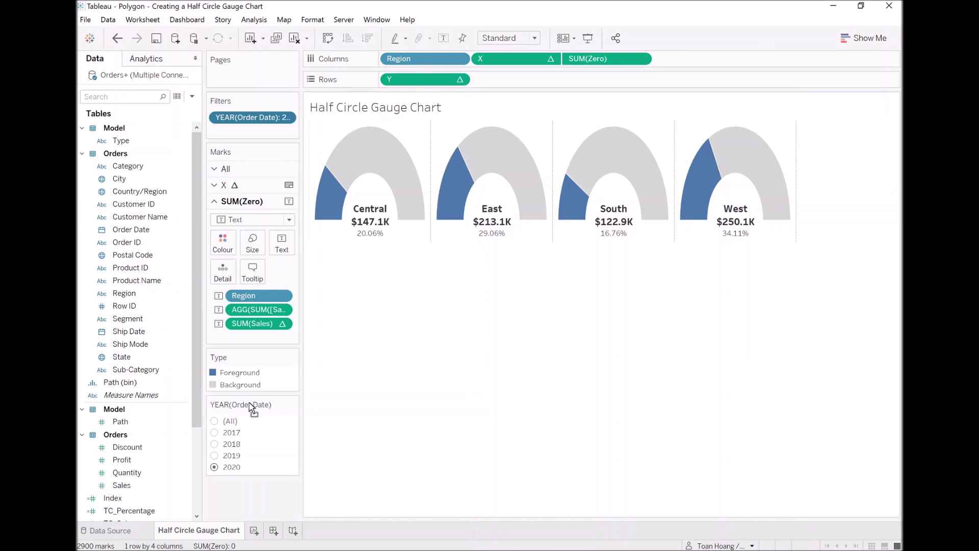
pyautogui.click(214, 456)
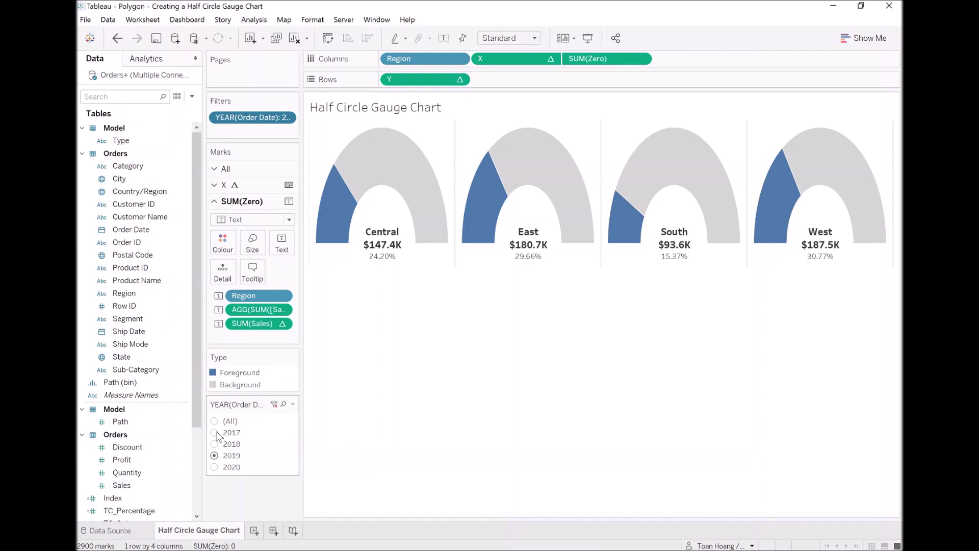
pyautogui.click(215, 442)
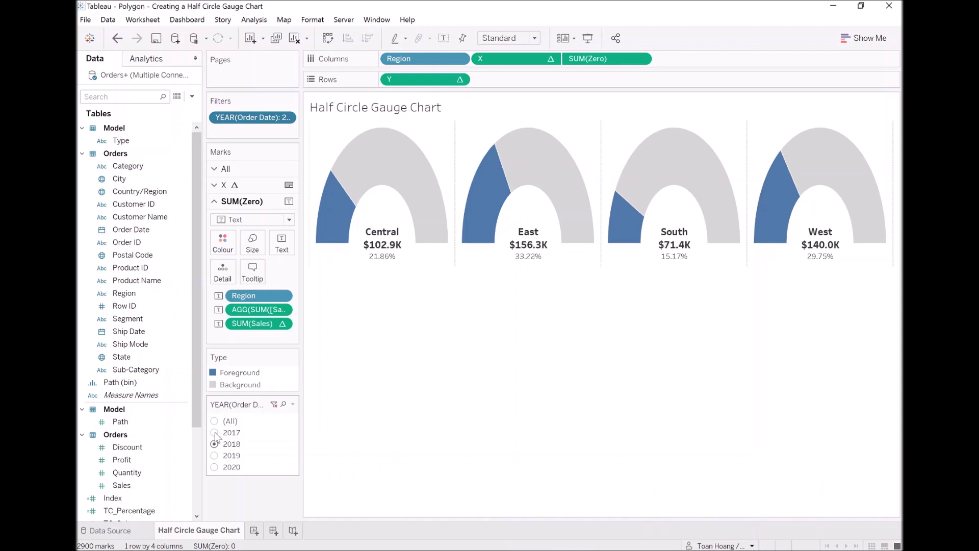
pyautogui.click(214, 433)
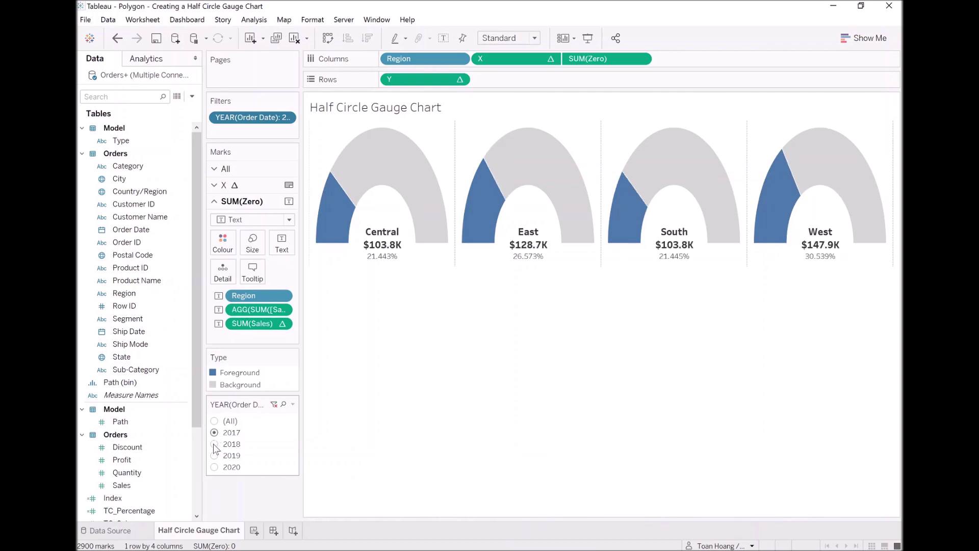
pyautogui.click(215, 444)
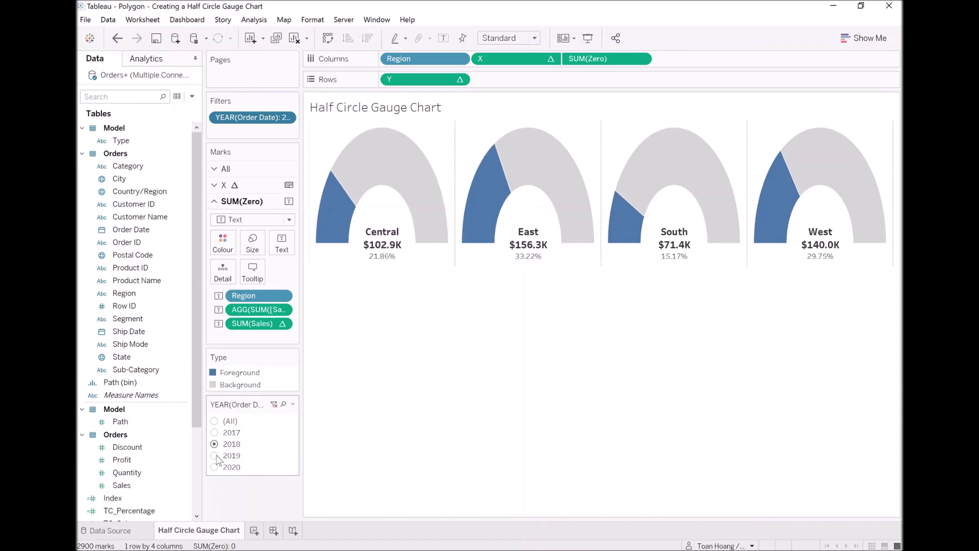
pyautogui.click(215, 455)
pyautogui.click(214, 467)
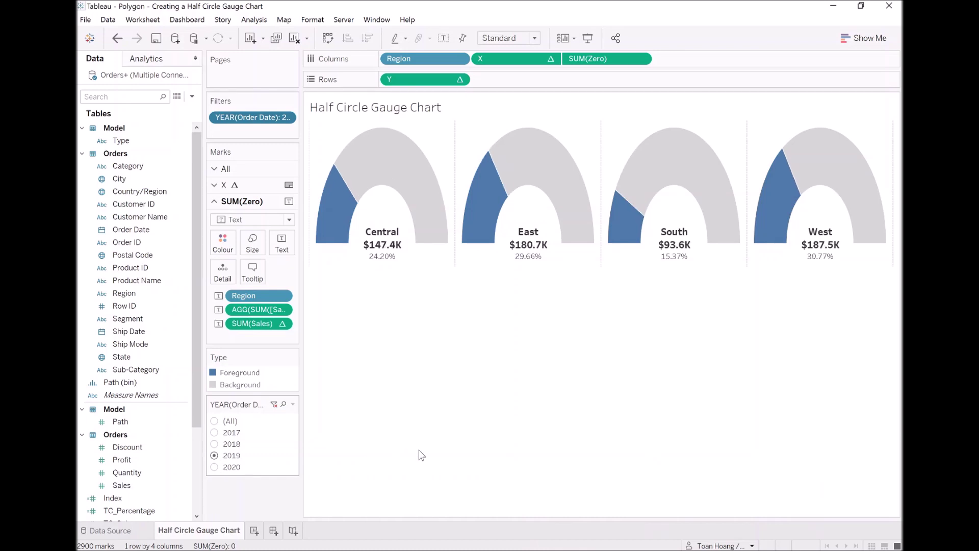